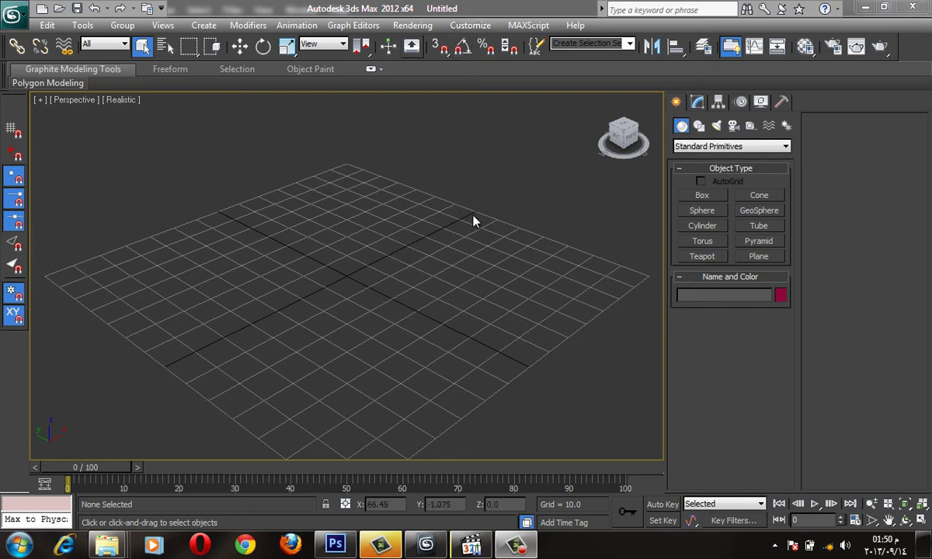
Step: Create Box001 with AutoGrid, about 73.036 long and 41.473 high, showing edged faces
{"action": "left_click", "coordinate": [704, 196]}
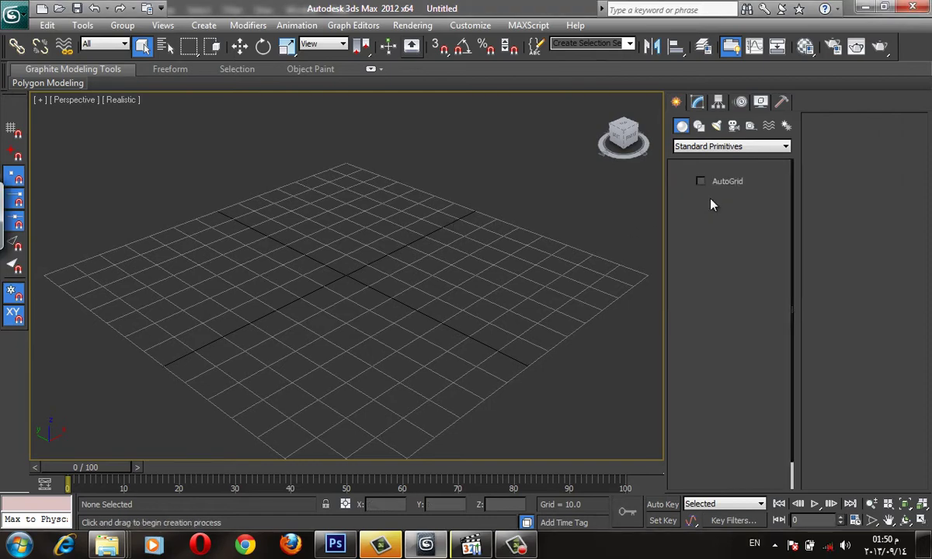
{"action": "middle_click_drag", "start_coordinate": [408, 265], "coordinate": [457, 267]}
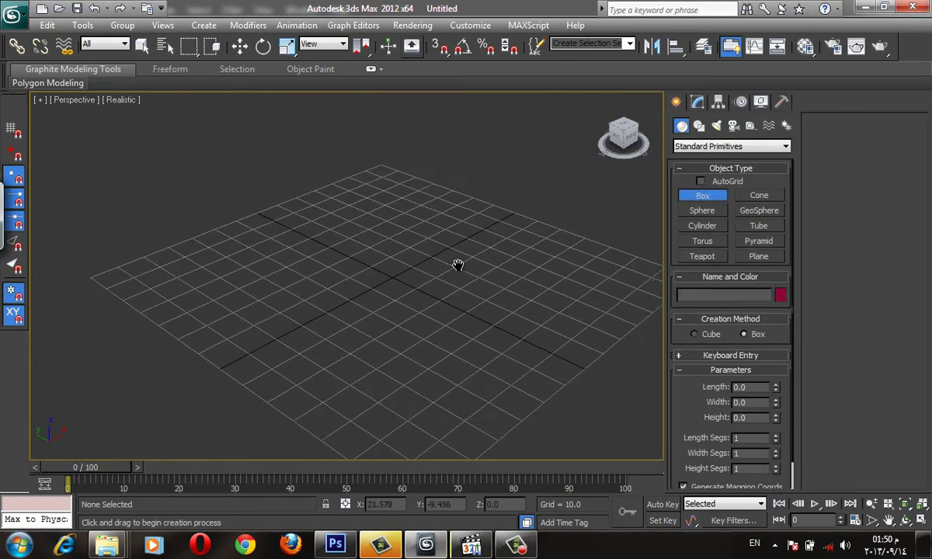
{"action": "middle_click_drag", "start_coordinate": [455, 197], "coordinate": [491, 214], "text": "alt"}
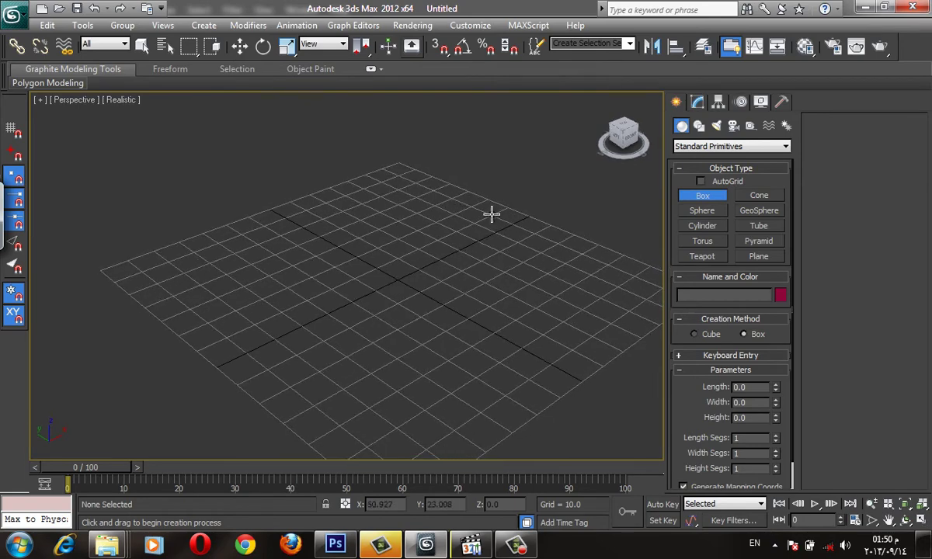
{"action": "left_click", "coordinate": [722, 185]}
{"action": "mouse_move", "coordinate": [403, 227]}
{"action": "left_mouse_down"}
{"action": "mouse_move", "coordinate": [425, 420]}
{"action": "mouse_move", "coordinate": [404, 440]}
{"action": "left_mouse_up"}
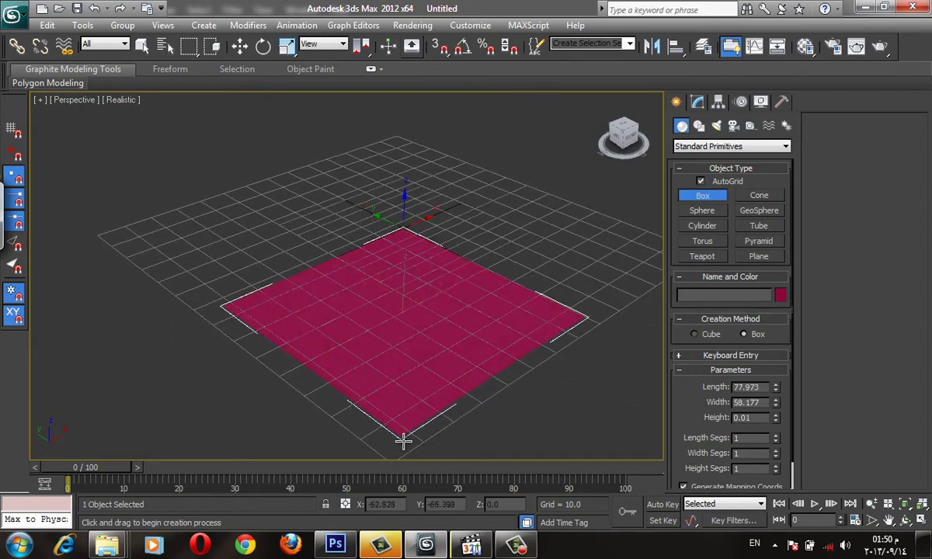
{"action": "left_click", "coordinate": [381, 319]}
{"action": "key", "text": "F4"}
Step: Convert Box001 to an Editable Poly
{"action": "middle_click_drag", "start_coordinate": [486, 290], "coordinate": [408, 258], "text": "alt"}
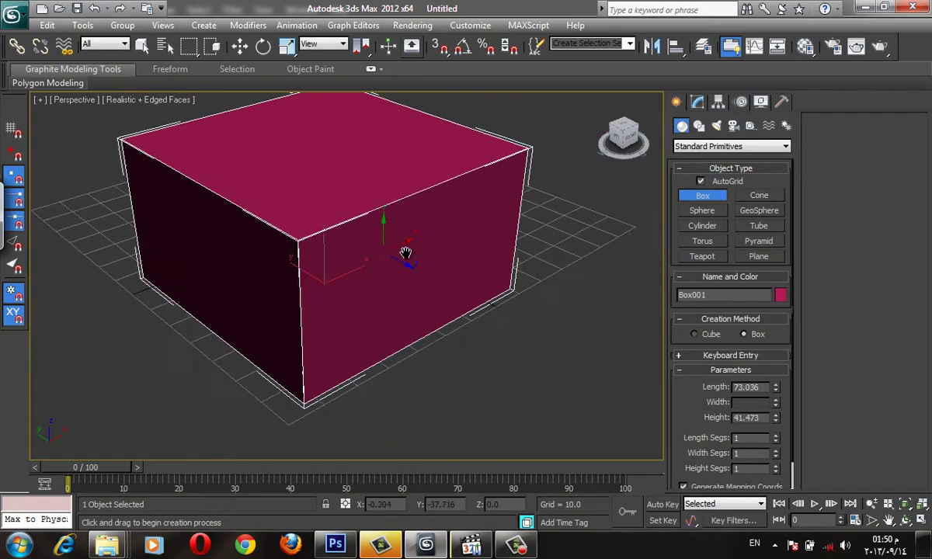
{"action": "right_click", "coordinate": [395, 233]}
{"action": "left_click", "coordinate": [396, 233]}
{"action": "right_click", "coordinate": [384, 194]}
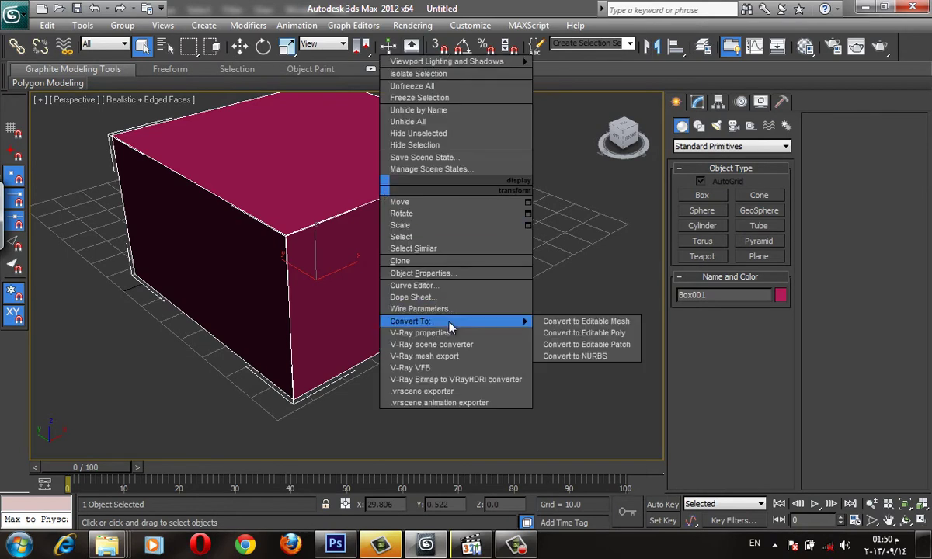
{"action": "left_click", "coordinate": [561, 332]}
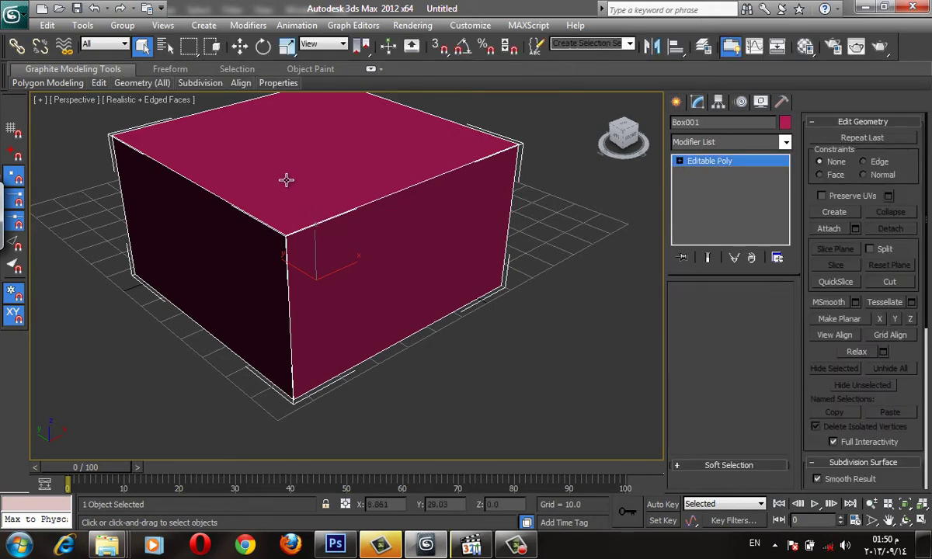
Step: Switch the viewport display to plain Shaded
{"action": "left_click", "coordinate": [148, 101]}
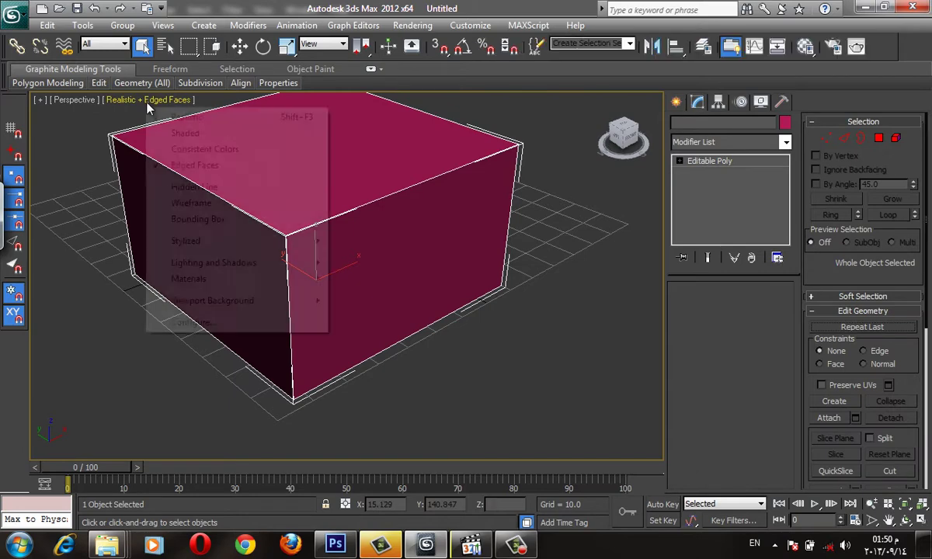
{"action": "left_click", "coordinate": [173, 133]}
{"action": "middle_click_drag", "start_coordinate": [243, 157], "coordinate": [237, 185], "text": "alt"}
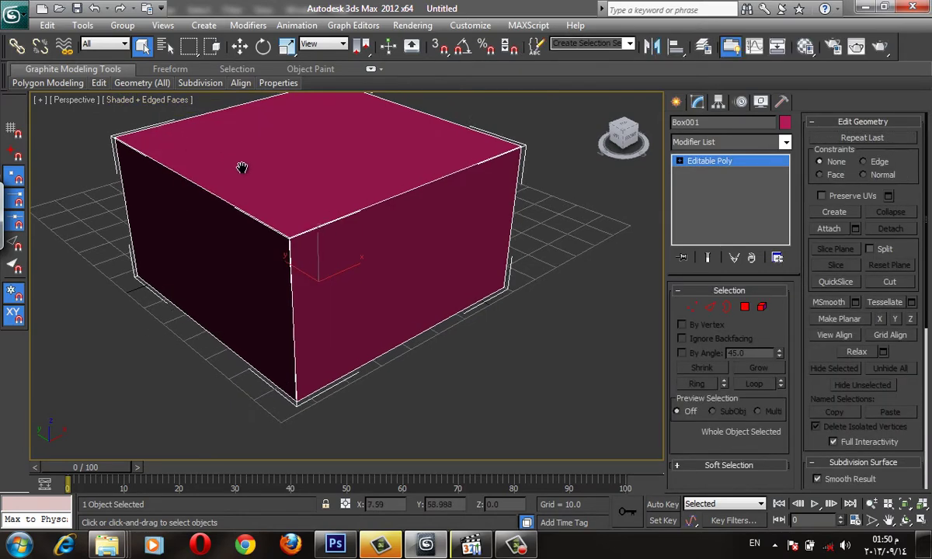
{"action": "left_click", "coordinate": [145, 106]}
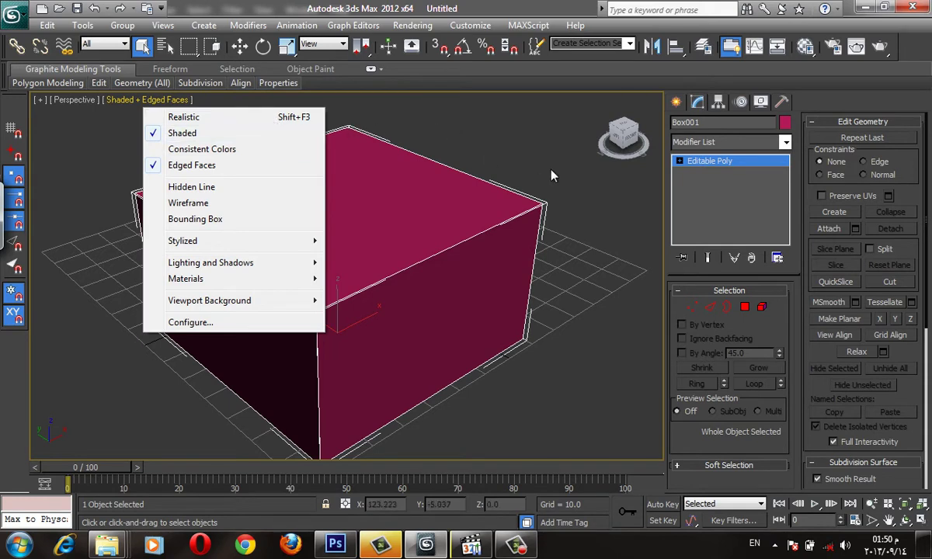
{"action": "left_click", "coordinate": [779, 320]}
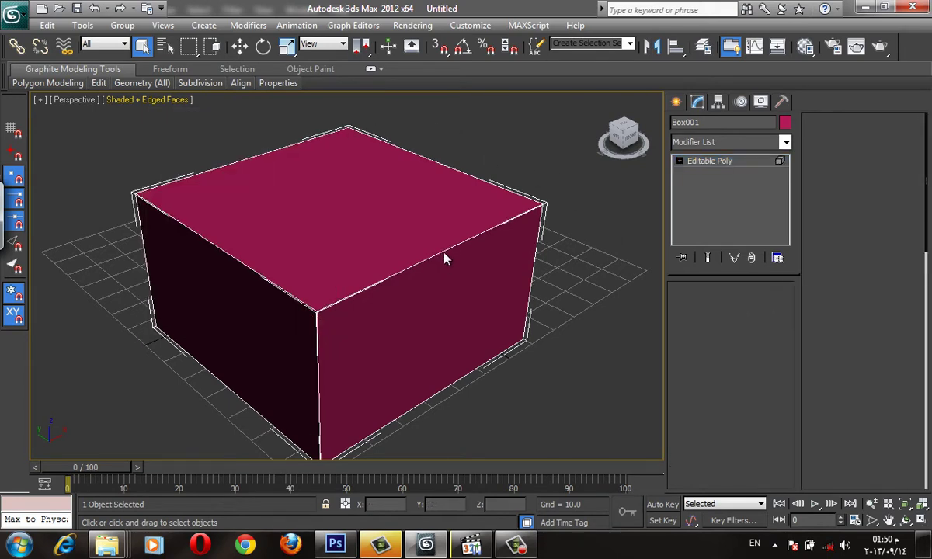
Step: Select the whole box in Element mode and flip its face normals inward
{"action": "key", "text": "5"}
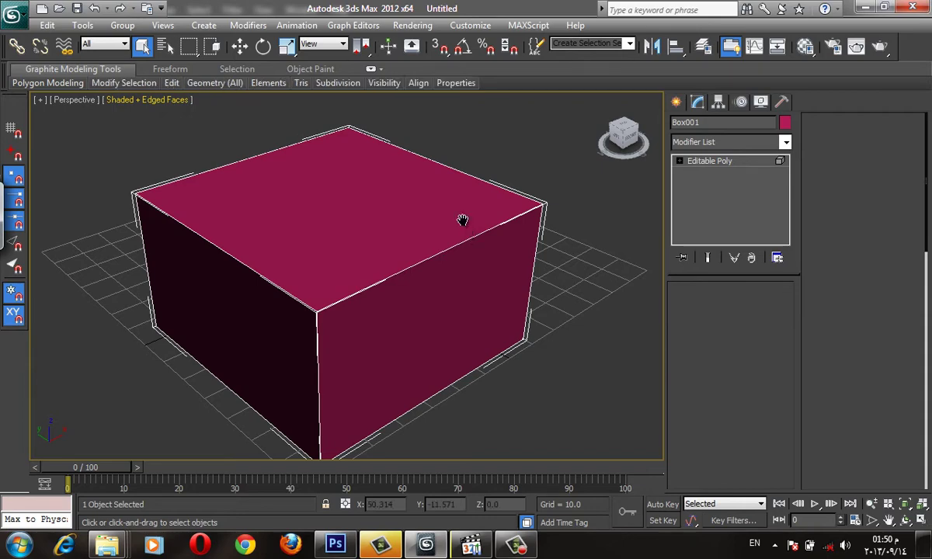
{"action": "left_click", "coordinate": [462, 218]}
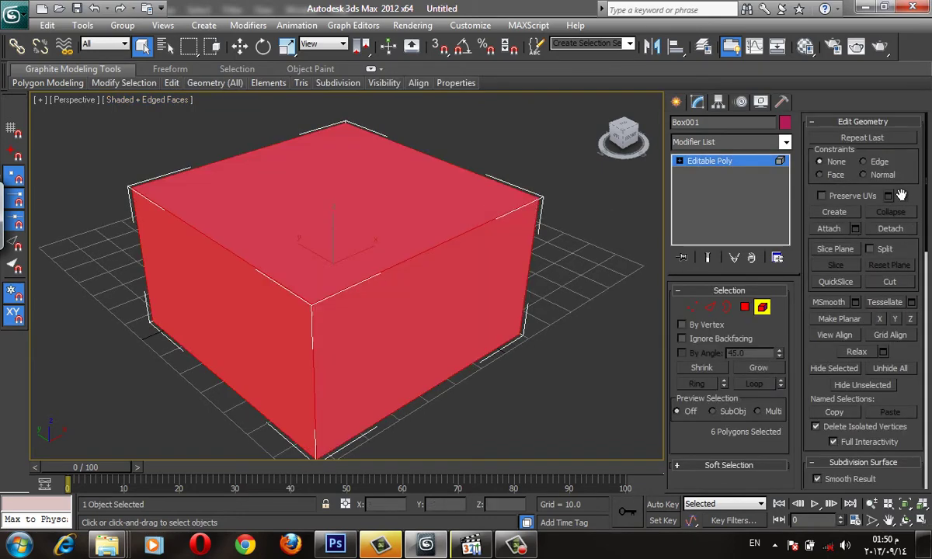
{"action": "scroll", "coordinate": [902, 196], "scroll_direction": "down", "scroll_amount": 1}
{"action": "scroll", "coordinate": [901, 233], "scroll_direction": "down", "scroll_amount": 2}
{"action": "scroll", "coordinate": [901, 280], "scroll_direction": "down", "scroll_amount": 5}
{"action": "scroll", "coordinate": [902, 324], "scroll_direction": "down", "scroll_amount": 4}
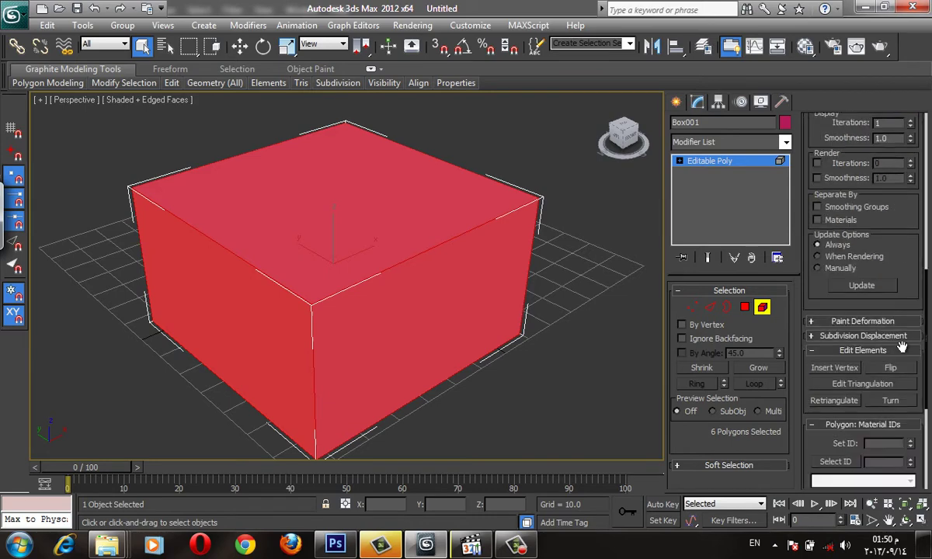
{"action": "left_click", "coordinate": [894, 369]}
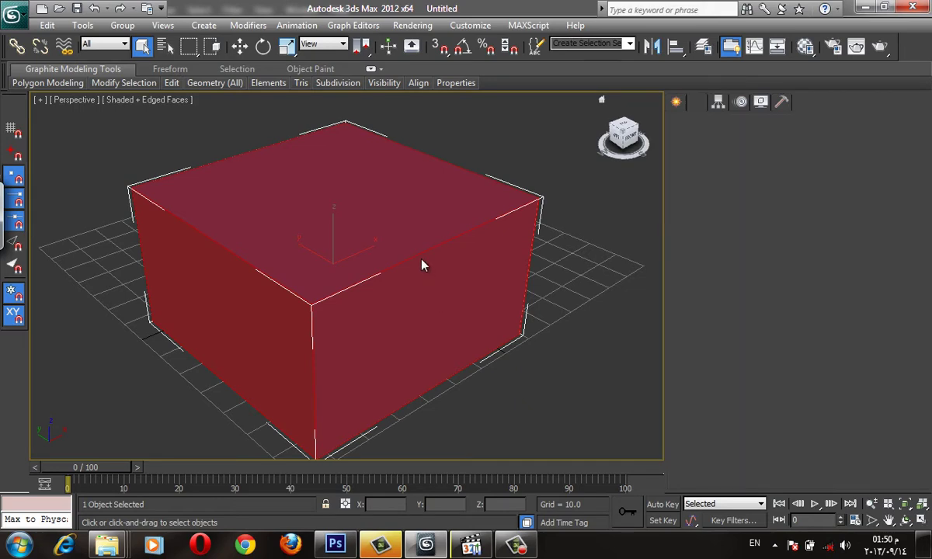
Step: Deselect and zoom into the room's inside corner to check the faces, then frame the box
{"action": "middle_click_drag", "start_coordinate": [429, 269], "coordinate": [428, 263]}
{"action": "scroll", "coordinate": [429, 266], "scroll_direction": "up", "scroll_amount": 3}
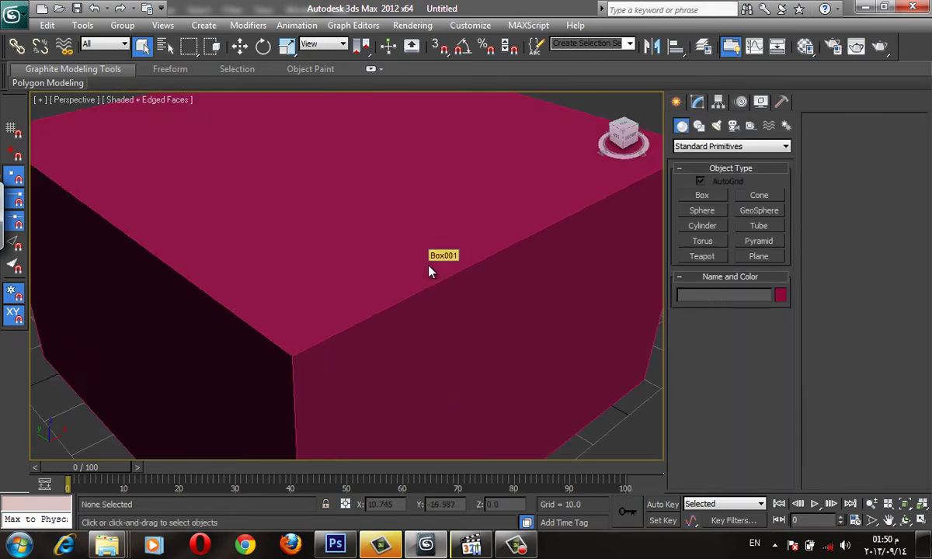
{"action": "scroll", "coordinate": [430, 265], "scroll_direction": "up", "scroll_amount": 4}
{"action": "scroll", "coordinate": [424, 241], "scroll_direction": "up", "scroll_amount": 3}
{"action": "middle_click_drag", "start_coordinate": [417, 213], "coordinate": [416, 258]}
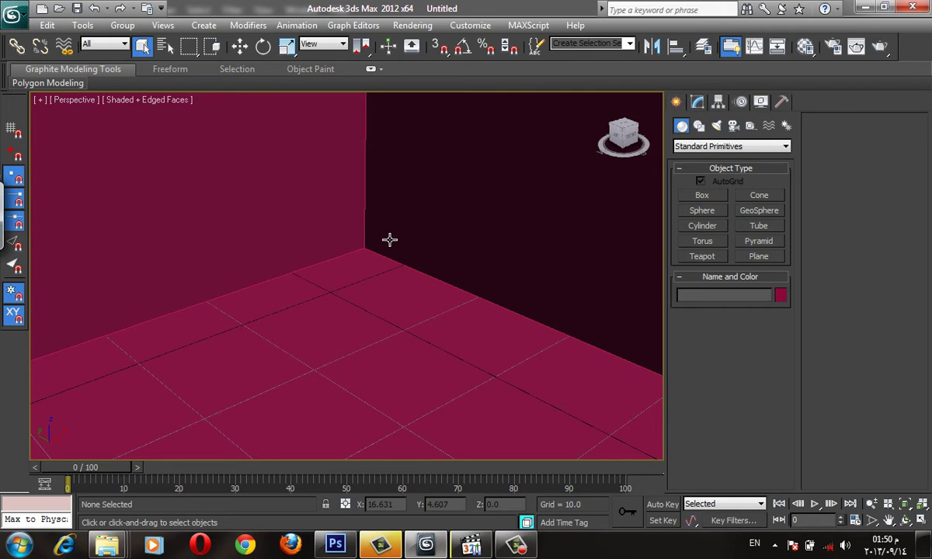
{"action": "scroll", "coordinate": [389, 247], "scroll_direction": "up", "scroll_amount": 2}
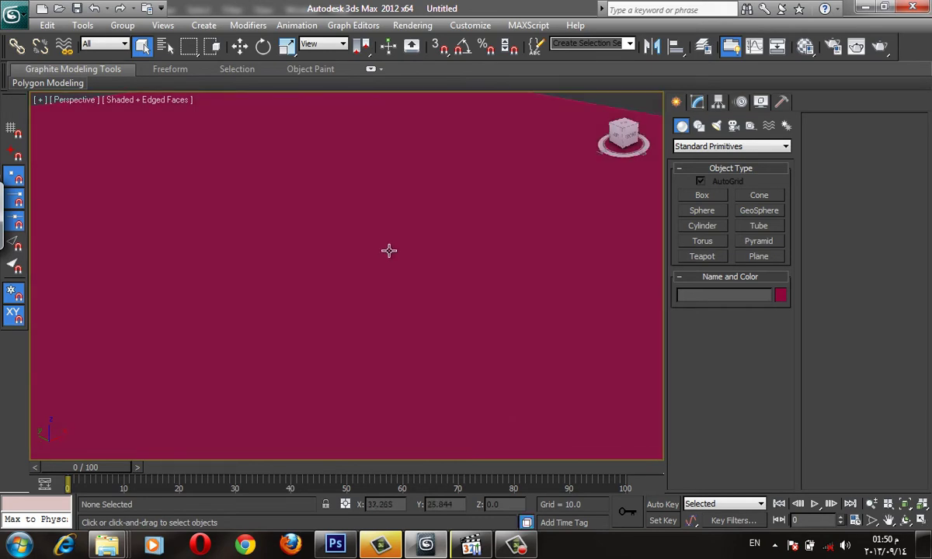
{"action": "key", "text": "z"}
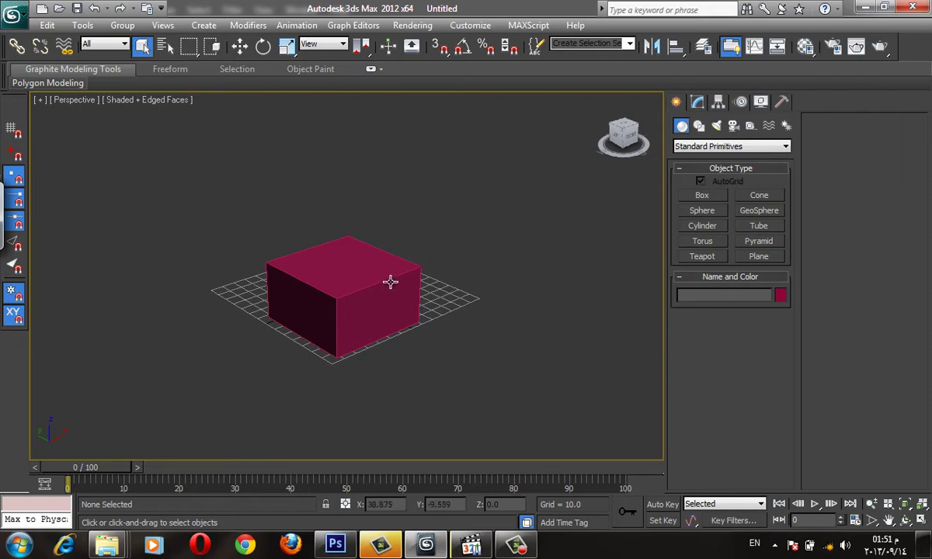
Step: Enable Backface Cull in Box001's Object Properties so the near walls disappear
{"action": "middle_click_drag", "start_coordinate": [391, 279], "coordinate": [397, 277]}
{"action": "scroll", "coordinate": [372, 270], "scroll_direction": "up", "scroll_amount": 4}
{"action": "scroll", "coordinate": [379, 269], "scroll_direction": "up", "scroll_amount": 2}
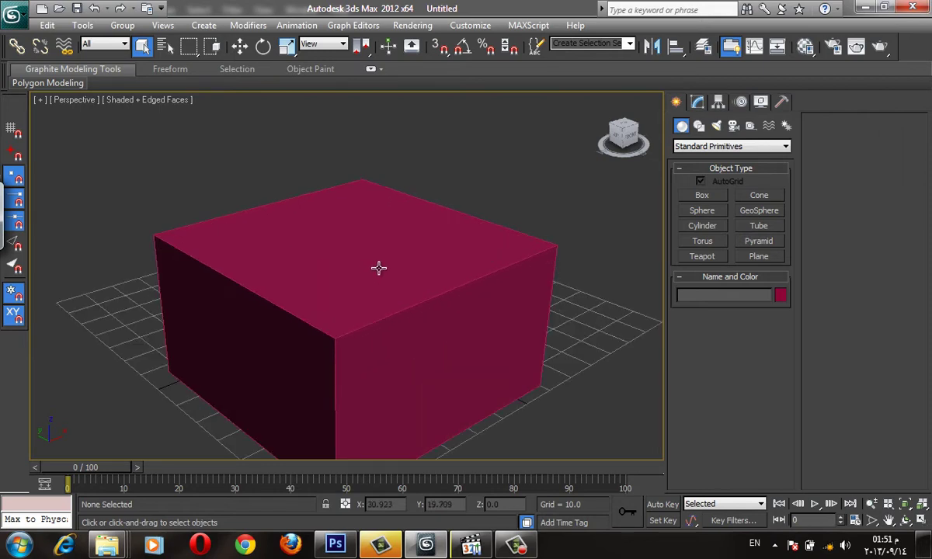
{"action": "left_click", "coordinate": [384, 252]}
{"action": "right_click", "coordinate": [382, 246]}
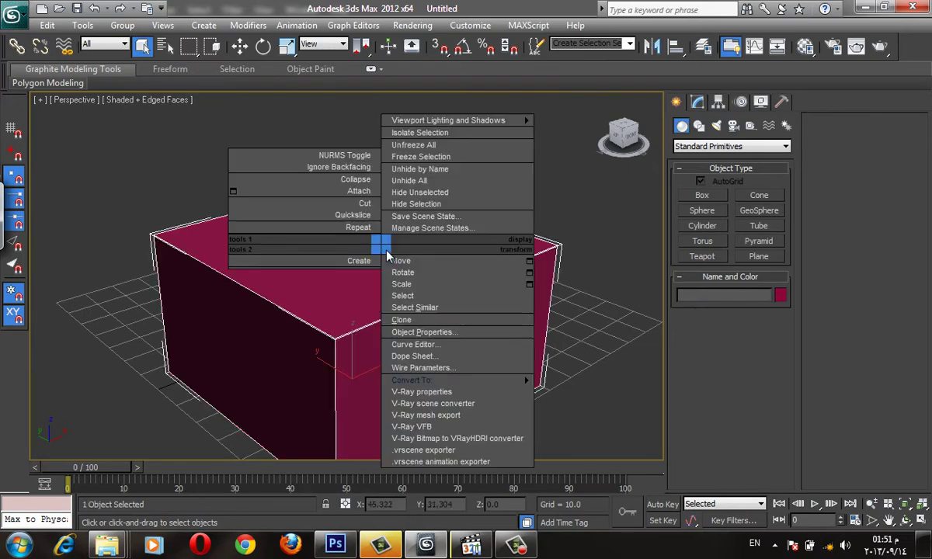
{"action": "left_click", "coordinate": [441, 335]}
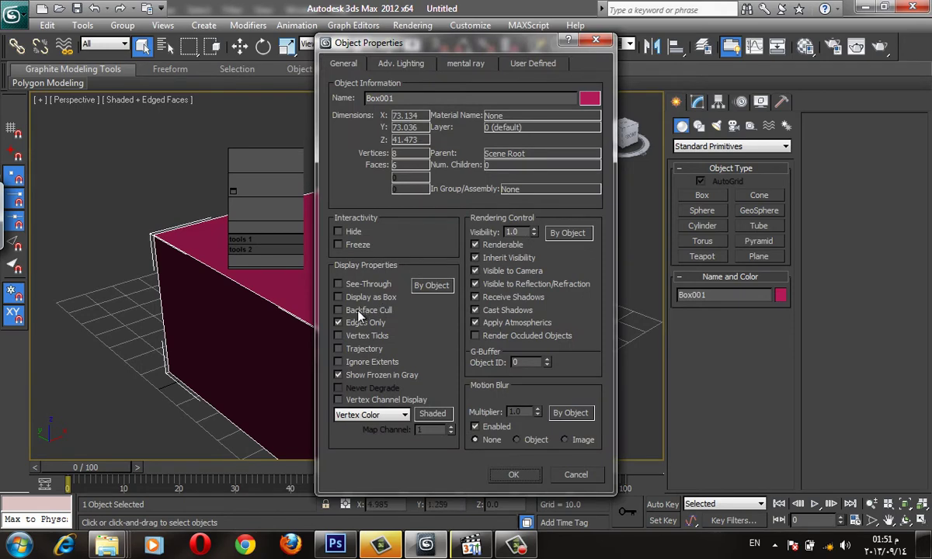
{"action": "left_click", "coordinate": [358, 311]}
{"action": "left_click", "coordinate": [513, 478]}
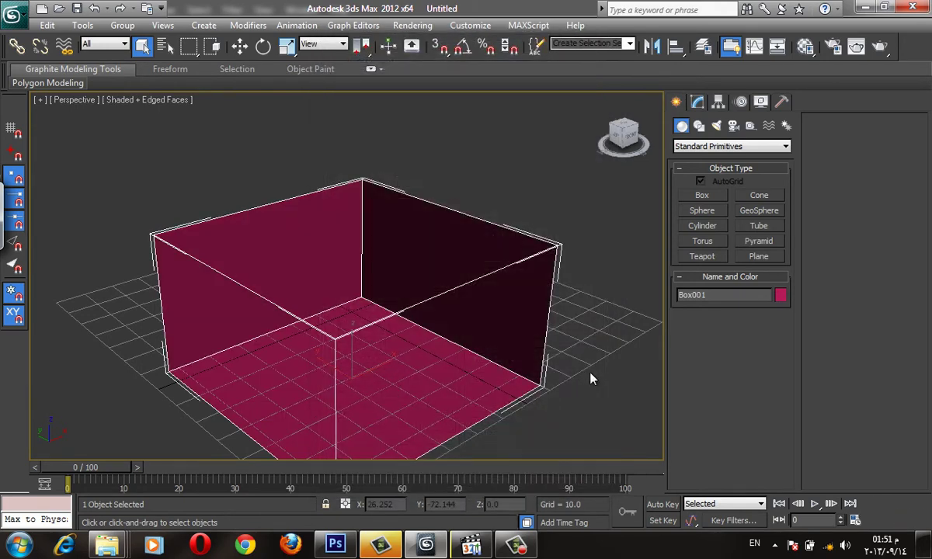
{"action": "left_click", "coordinate": [495, 368]}
Step: Zoom out and pan the Perspective view around the room box
{"action": "middle_click_drag", "start_coordinate": [495, 368], "coordinate": [495, 359]}
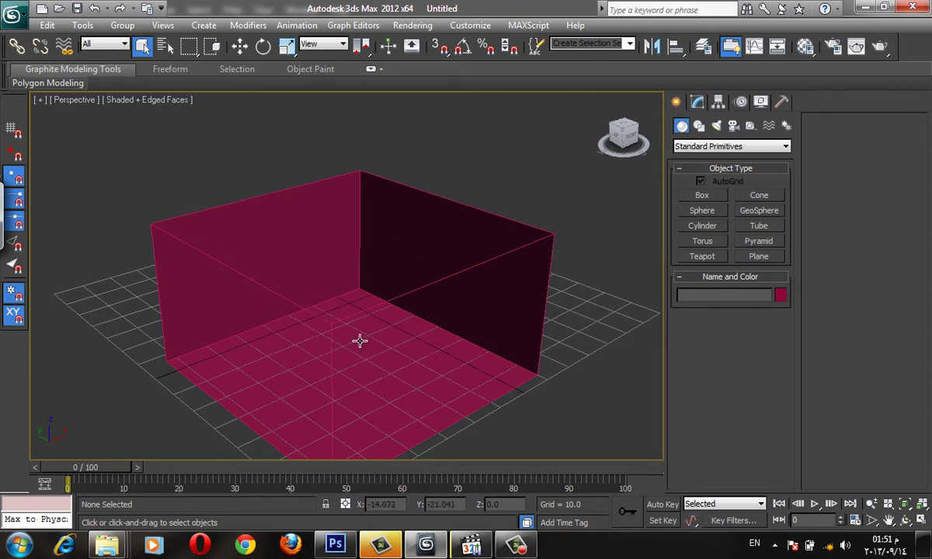
{"action": "scroll", "coordinate": [361, 330], "scroll_direction": "up", "scroll_amount": 1}
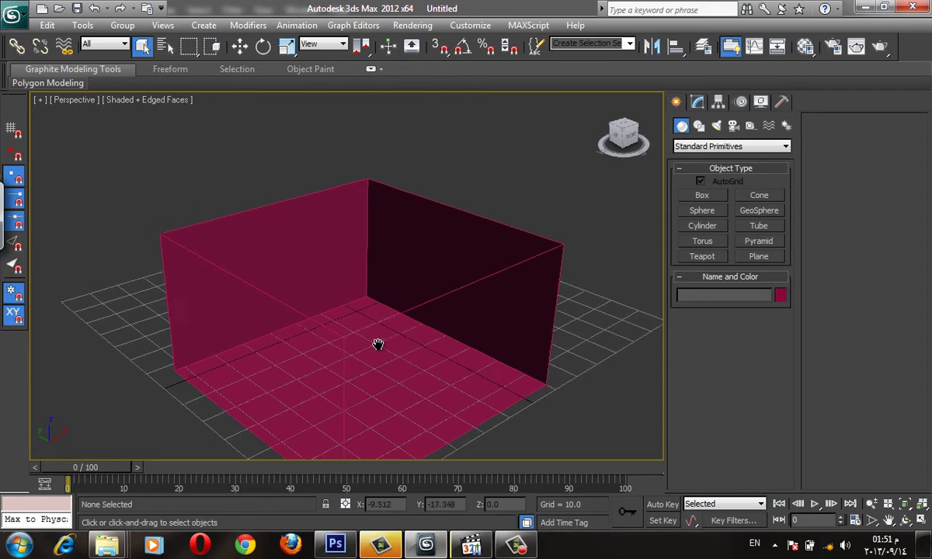
{"action": "scroll", "coordinate": [377, 345], "scroll_direction": "up", "scroll_amount": 3}
{"action": "scroll", "coordinate": [397, 365], "scroll_direction": "up", "scroll_amount": 2}
{"action": "scroll", "coordinate": [381, 346], "scroll_direction": "up", "scroll_amount": 3}
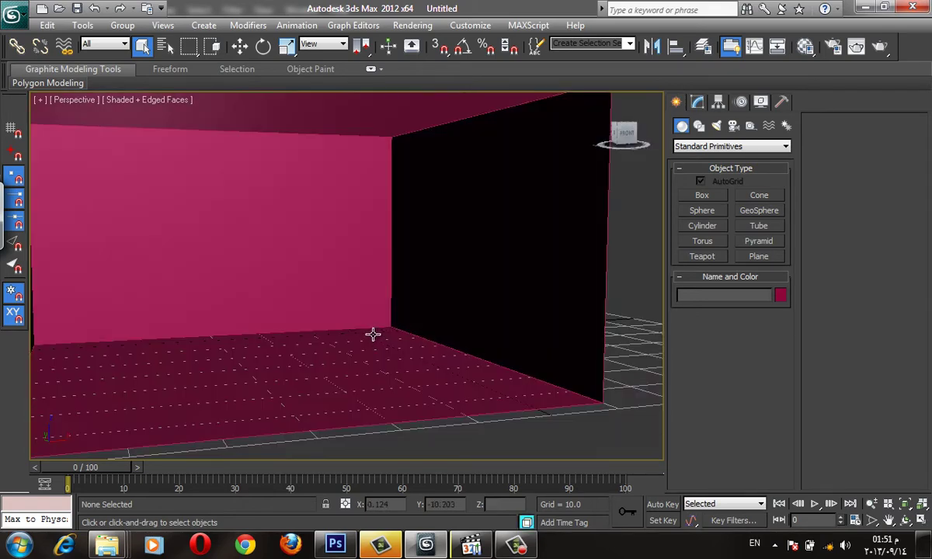
{"action": "mouse_move", "coordinate": [374, 333]}
{"action": "middle_mouse_down"}
{"action": "mouse_move", "coordinate": [294, 224]}
{"action": "mouse_move", "coordinate": [365, 349]}
{"action": "middle_mouse_up"}
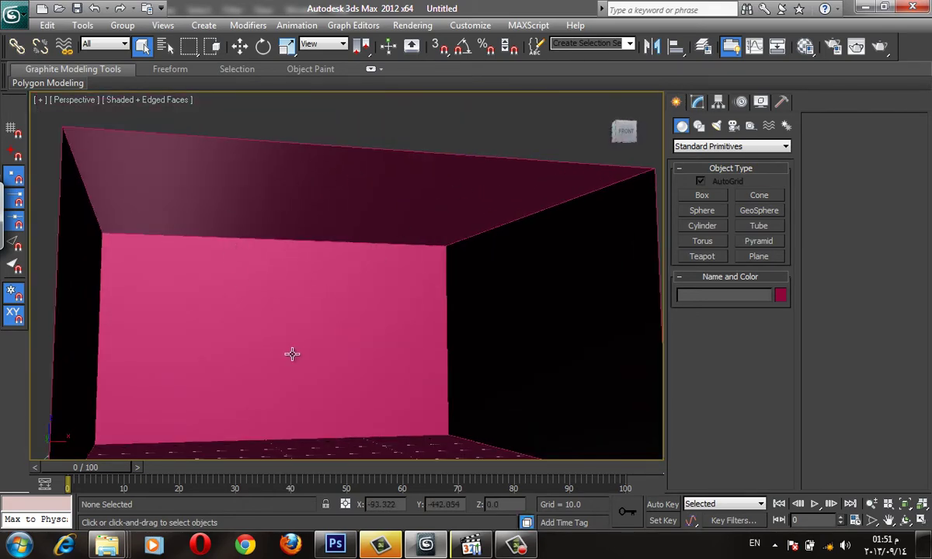
{"action": "scroll", "coordinate": [369, 322], "scroll_direction": "up", "scroll_amount": 1}
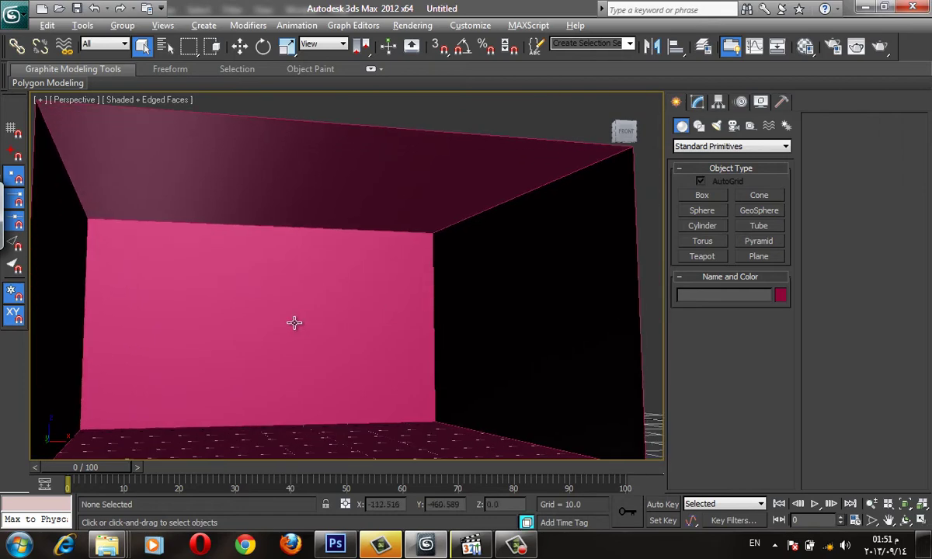
Step: Orbit until looking down at an angle onto the room's inside walls and floor
{"action": "mouse_move", "coordinate": [604, 313]}
{"action": "middle_mouse_down", "text": "alt"}
{"action": "mouse_move", "coordinate": [601, 288]}
{"action": "mouse_move", "coordinate": [500, 313]}
{"action": "middle_mouse_up", "text": "alt"}
{"action": "mouse_move", "coordinate": [421, 310]}
{"action": "middle_mouse_down", "text": "alt"}
{"action": "mouse_move", "coordinate": [570, 310]}
{"action": "mouse_move", "coordinate": [439, 307]}
{"action": "middle_mouse_up", "text": "alt"}
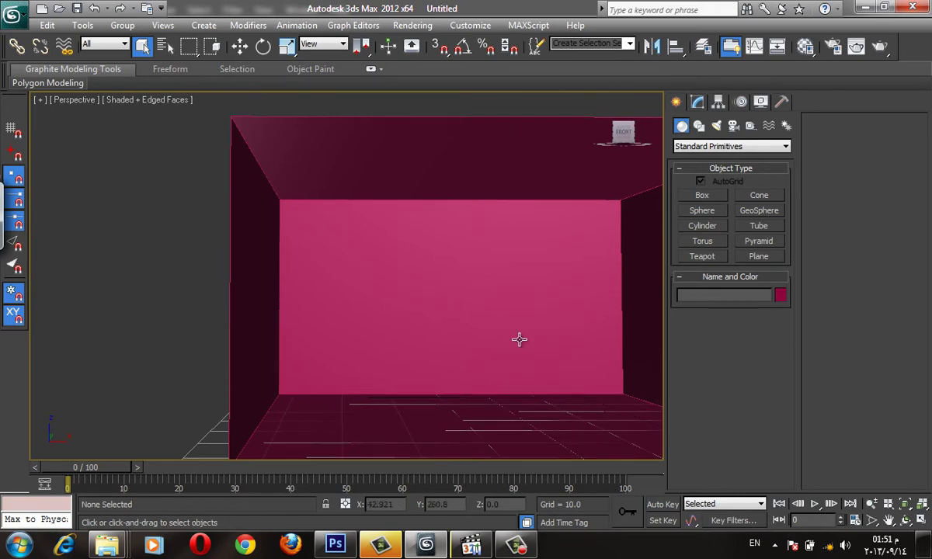
{"action": "middle_click_drag", "start_coordinate": [536, 277], "coordinate": [519, 280], "text": "alt"}
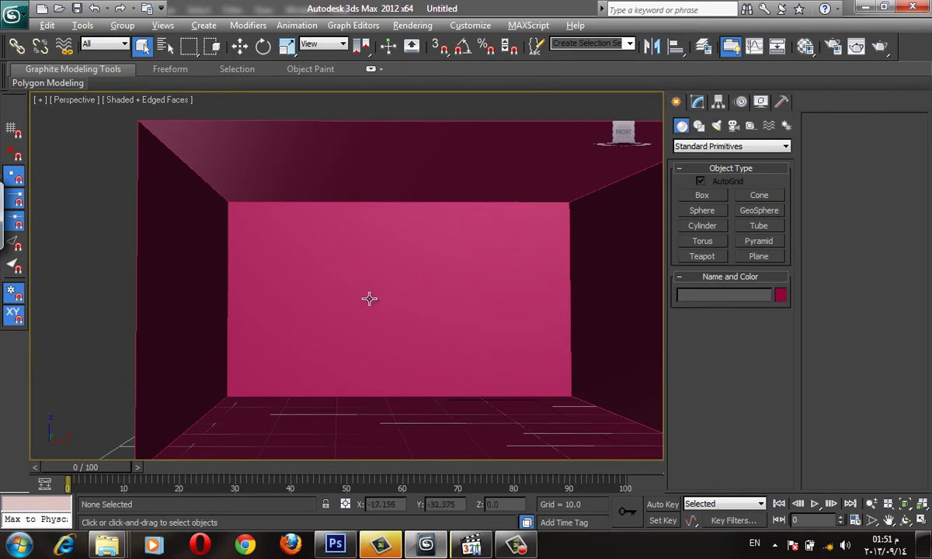
{"action": "scroll", "coordinate": [417, 315], "scroll_direction": "down", "scroll_amount": 5}
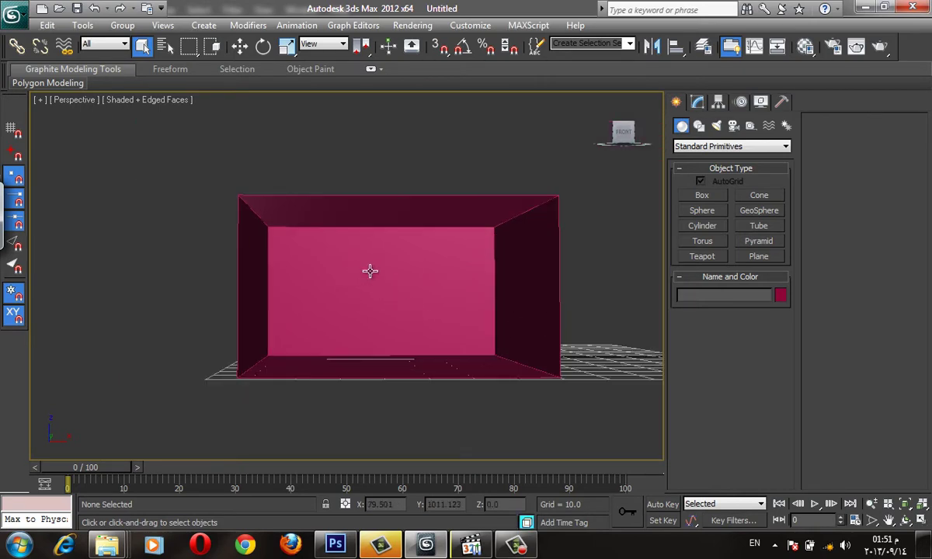
{"action": "middle_click_drag", "start_coordinate": [371, 271], "coordinate": [415, 315], "text": "alt"}
{"action": "middle_click_drag", "start_coordinate": [542, 369], "coordinate": [326, 255], "text": "alt"}
{"action": "middle_click_drag", "start_coordinate": [359, 287], "coordinate": [536, 550], "text": "alt"}
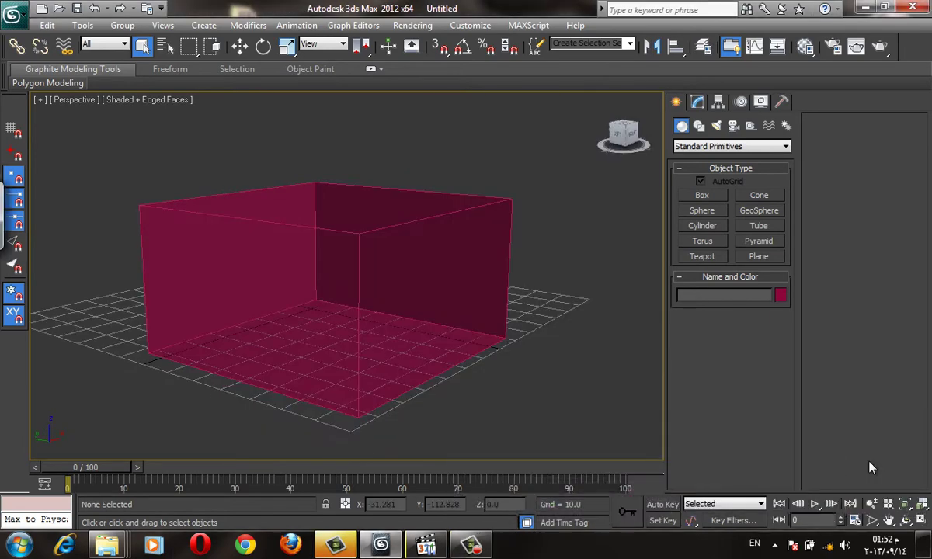
Step: Select the room box at Polygon level and show it as wireframe to reach the side wall
{"action": "key", "text": "ctrl+a"}
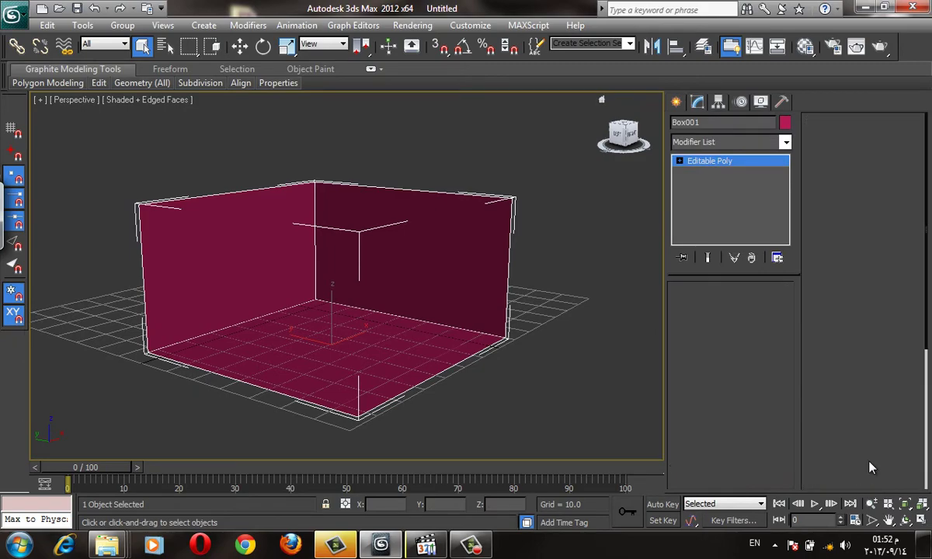
{"action": "key", "text": "4"}
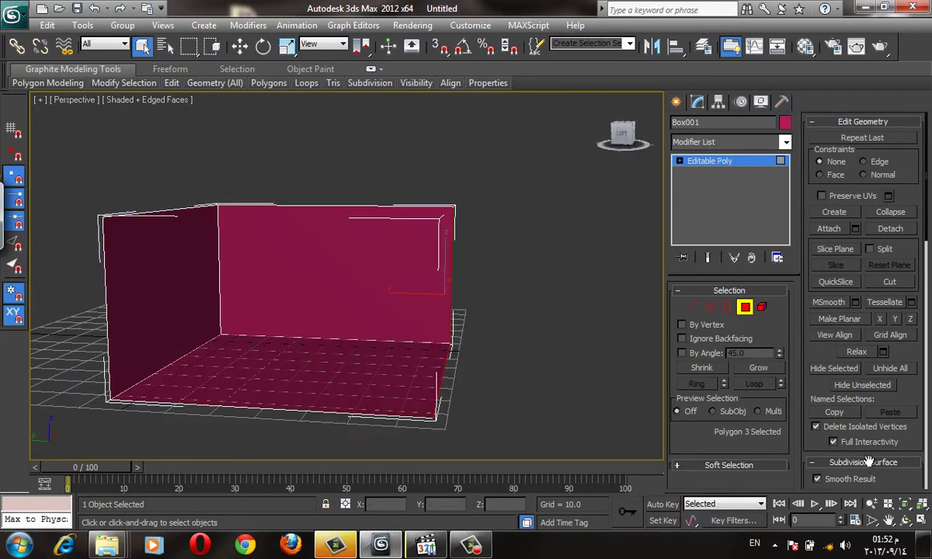
{"action": "scroll", "coordinate": [868, 462], "scroll_direction": "down", "scroll_amount": 5}
{"action": "scroll", "coordinate": [868, 462], "scroll_direction": "down", "scroll_amount": 5}
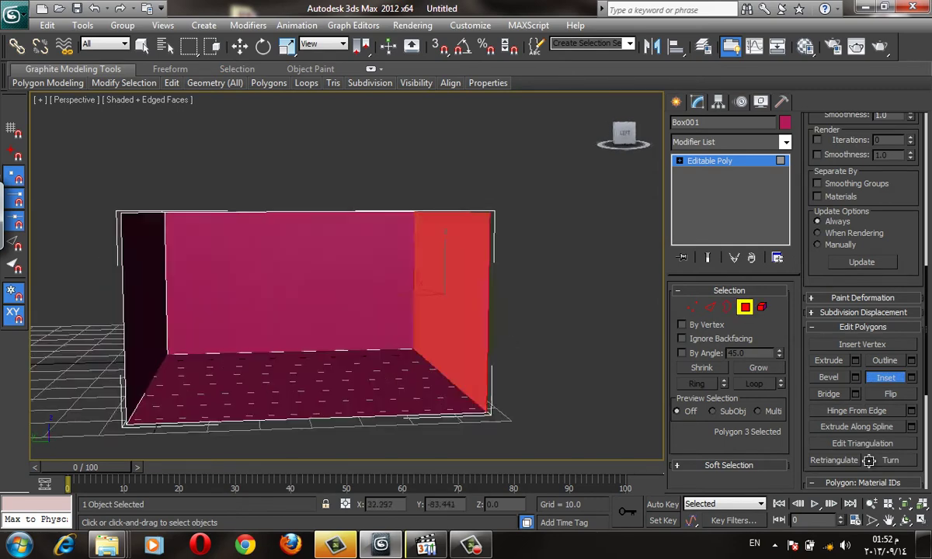
{"action": "key", "text": "F3"}
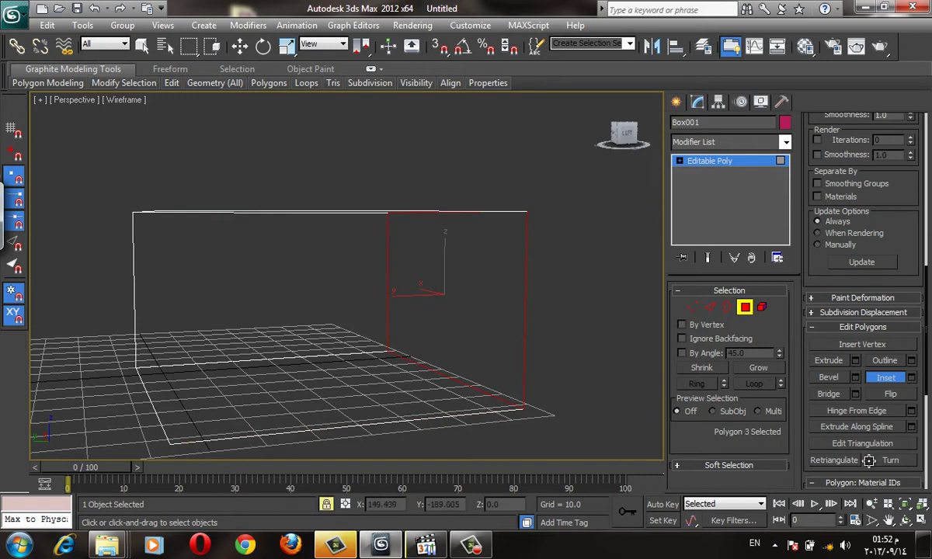
Step: Inset the side wall face, narrow it into a window shape and extrude it into a recess
{"action": "key", "text": "F2"}
{"action": "key", "text": "r"}
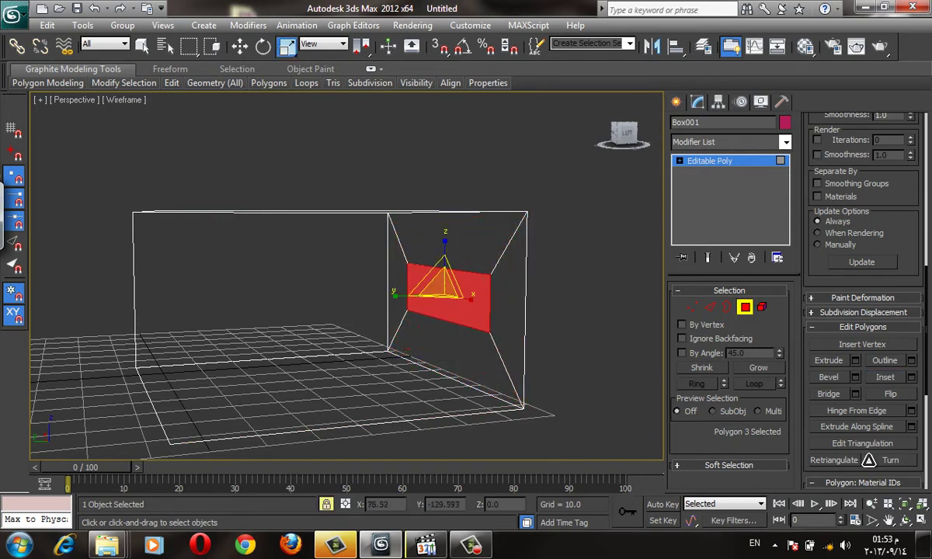
{"action": "left_click_drag", "start_coordinate": [485, 296], "coordinate": [468, 296]}
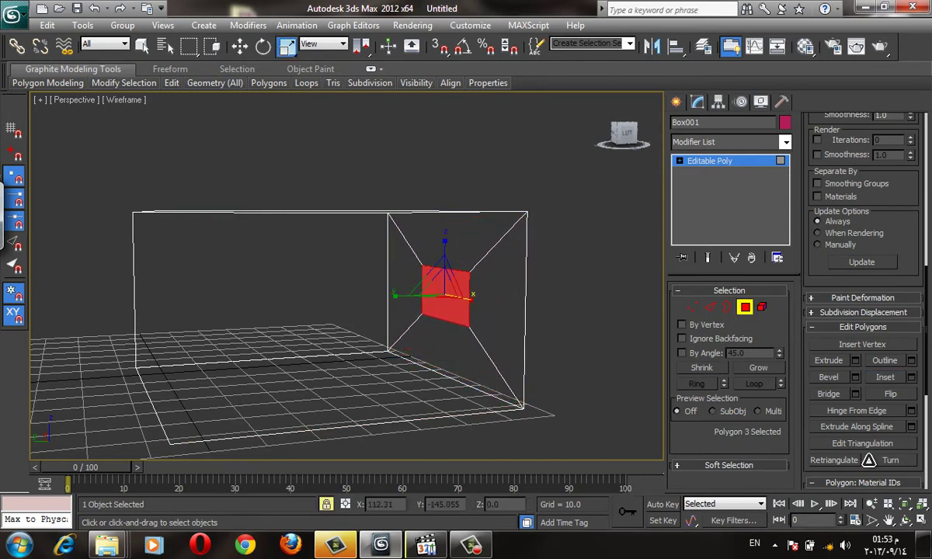
{"action": "key", "text": "shift+e"}
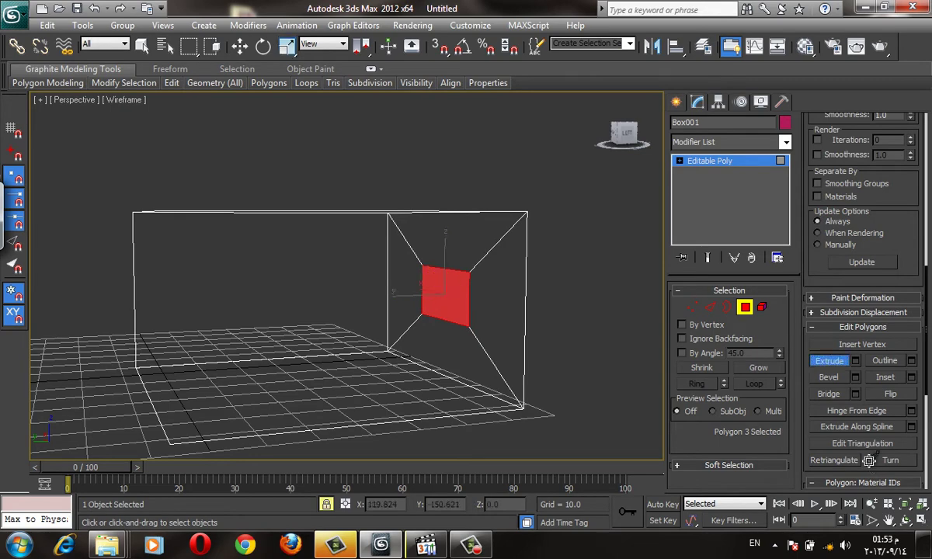
{"action": "left_click_drag", "start_coordinate": [869, 460], "coordinate": [869, 460]}
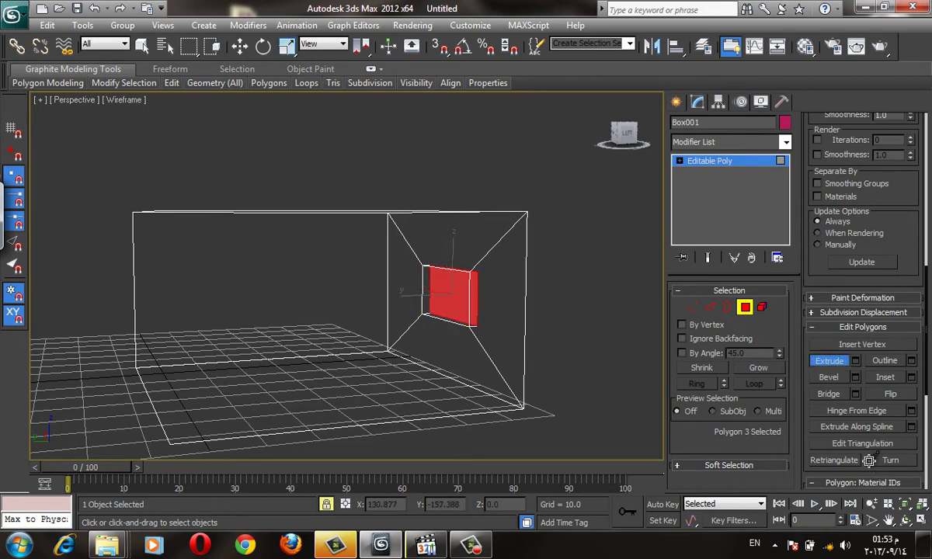
{"action": "key", "text": "ctrl+d"}
{"action": "key", "text": "F3"}
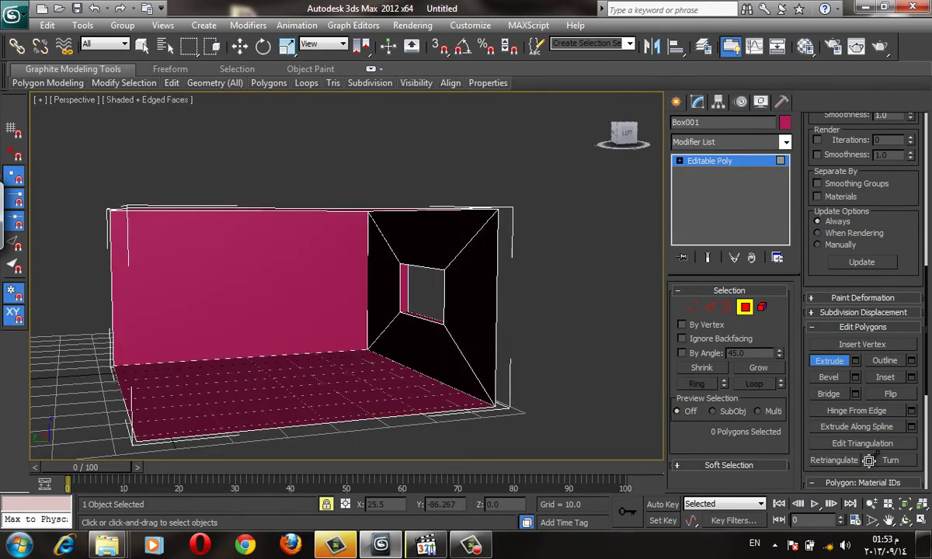
{"action": "scroll", "coordinate": [347, 277], "scroll_direction": "up", "scroll_amount": 3}
{"action": "middle_click_drag", "start_coordinate": [347, 277], "coordinate": [435, 281], "text": "alt"}
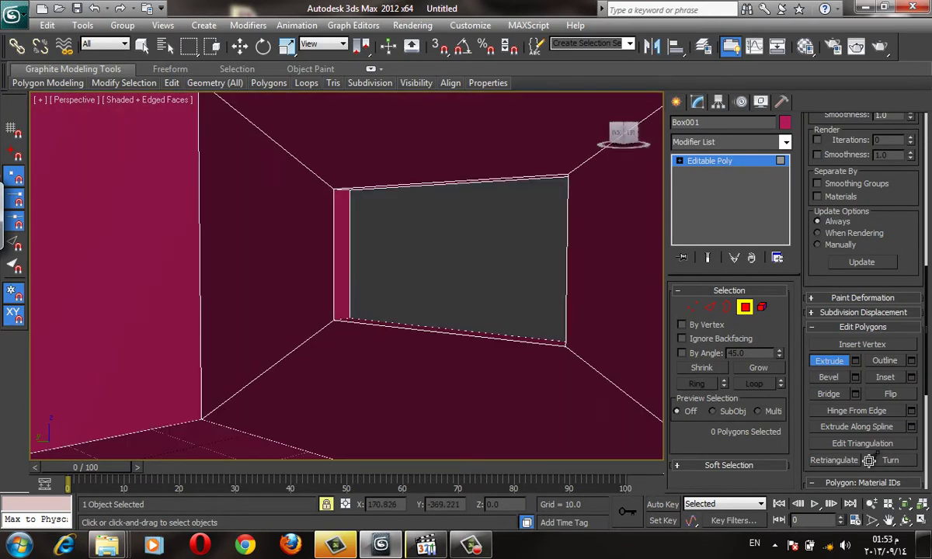
{"action": "key", "text": "w"}
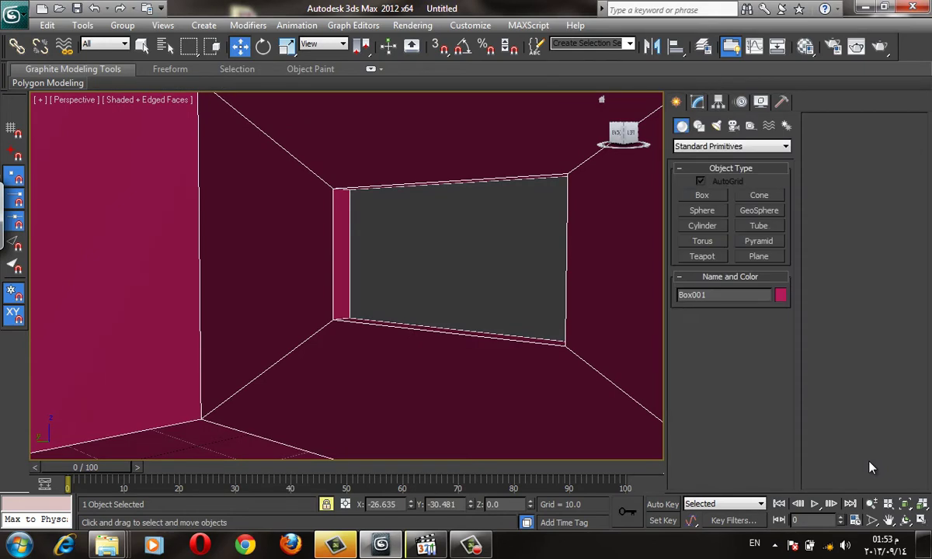
Step: Snap a sliding window into the opening, 25.702 wide, 13.097 high and 2.291 deep
{"action": "key", "text": "Down"}
{"action": "key", "text": "Down"}
{"action": "key", "text": "Down"}
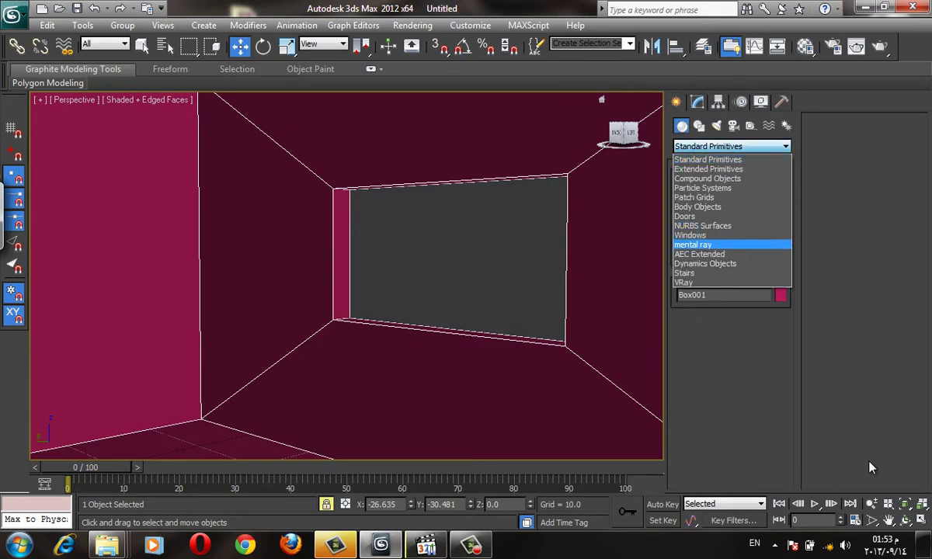
{"action": "key", "text": "Up"}
{"action": "key", "text": "Return"}
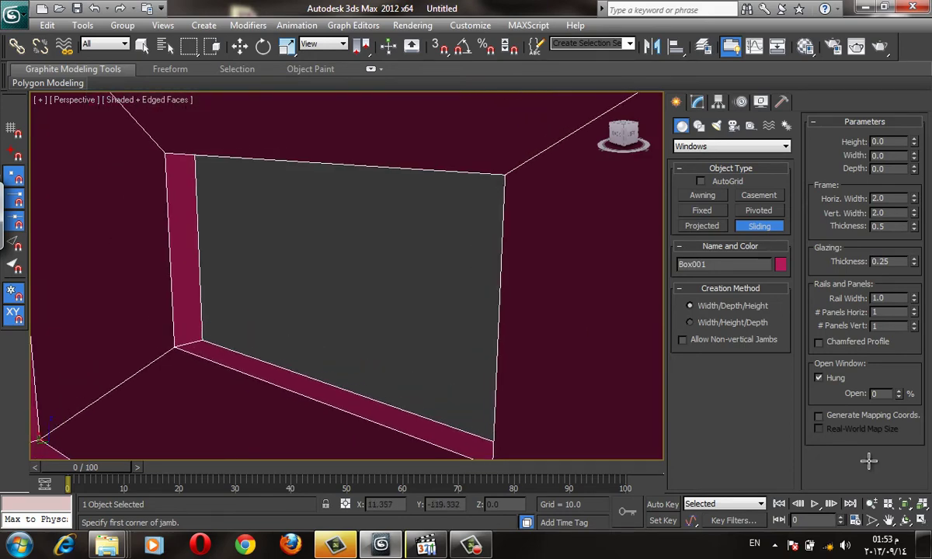
{"action": "key", "text": "s"}
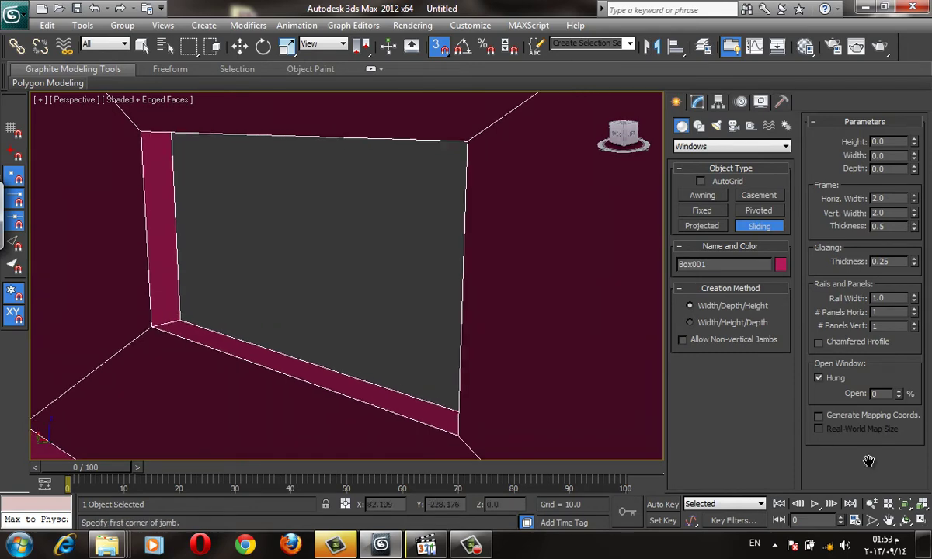
{"action": "left_click", "coordinate": [151, 328]}
{"action": "left_click_drag", "start_coordinate": [150, 328], "coordinate": [457, 435]}
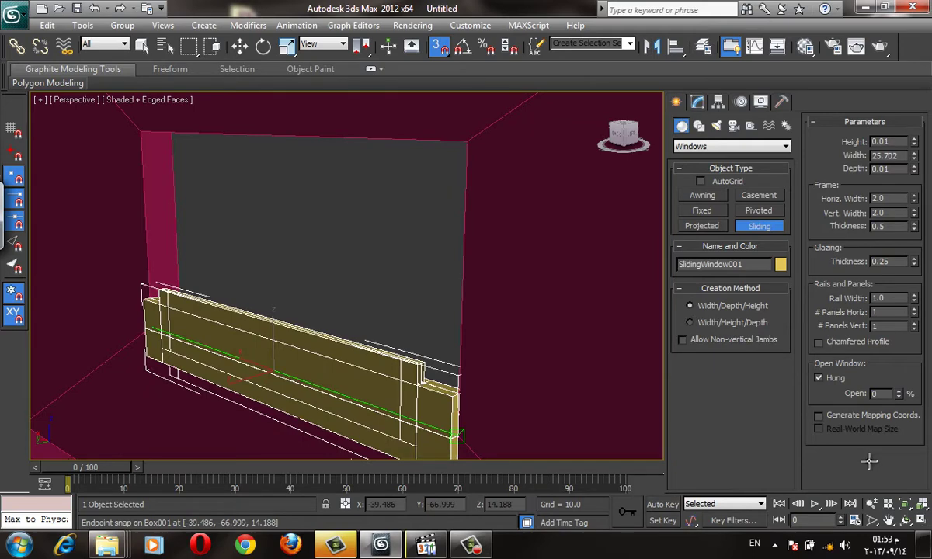
{"action": "left_click", "coordinate": [485, 421]}
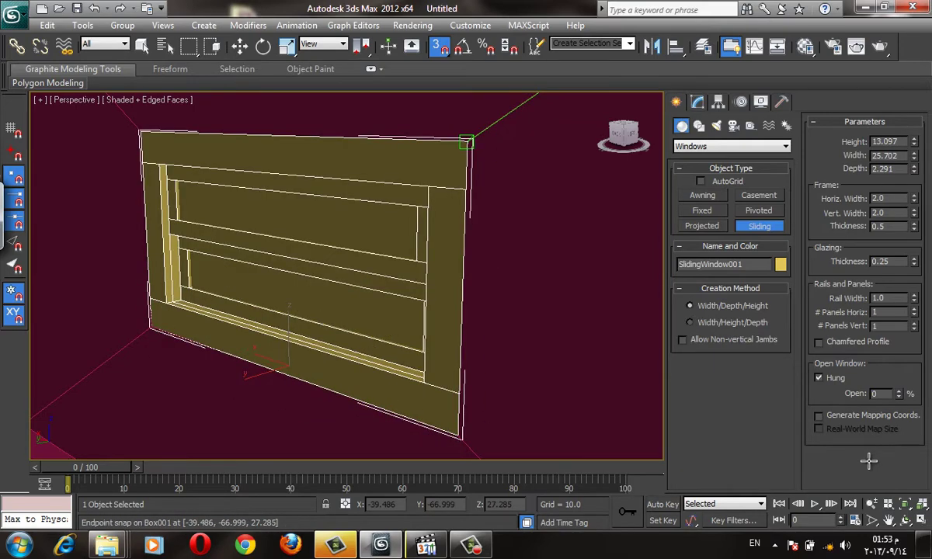
{"action": "left_click", "coordinate": [467, 142]}
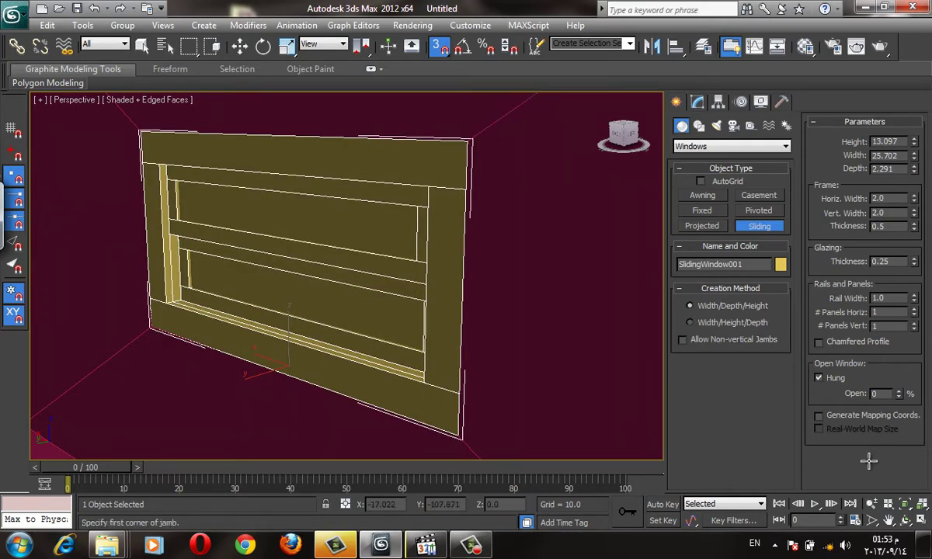
{"action": "scroll", "coordinate": [410, 343], "scroll_direction": "down", "scroll_amount": 4}
{"action": "key", "text": "z"}
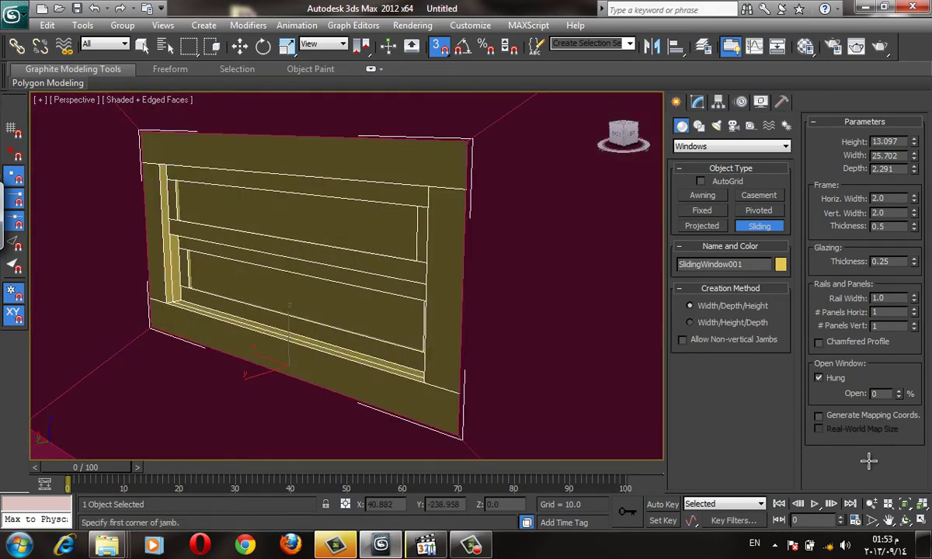
{"action": "key", "text": "w"}
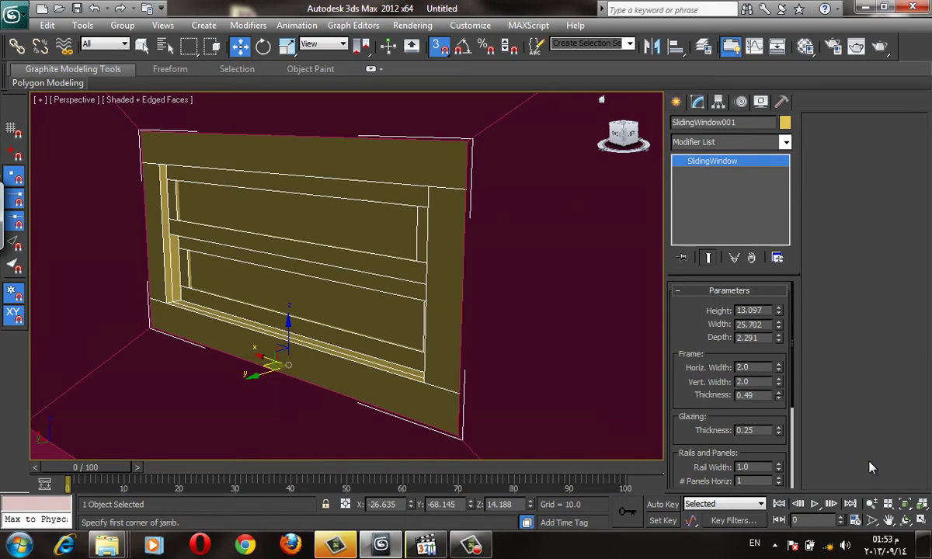
Step: Set frame widths to 0.76 horizontal and 1.1 vertical, make panels slide sideways, open 77%
{"action": "scroll", "coordinate": [870, 467], "scroll_direction": "down", "scroll_amount": 1}
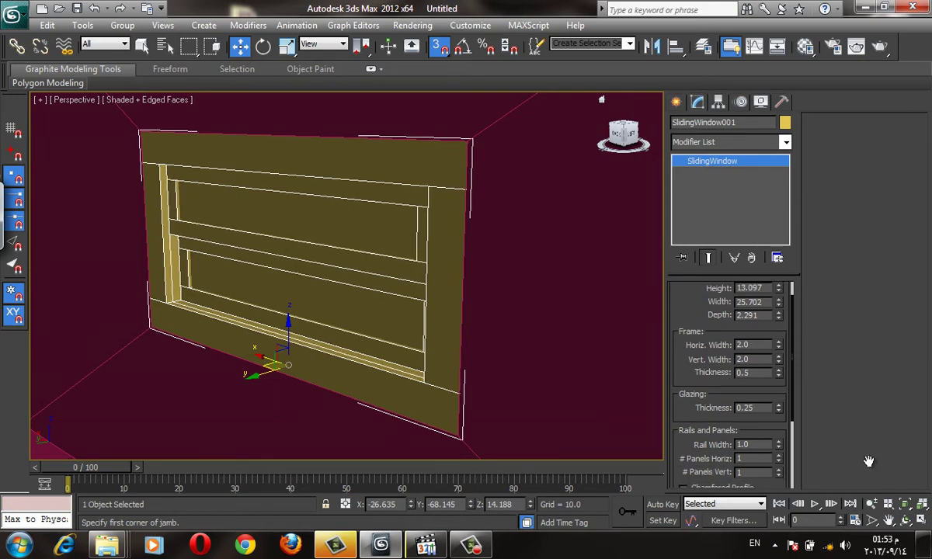
{"action": "scroll", "coordinate": [869, 462], "scroll_direction": "down", "scroll_amount": 2}
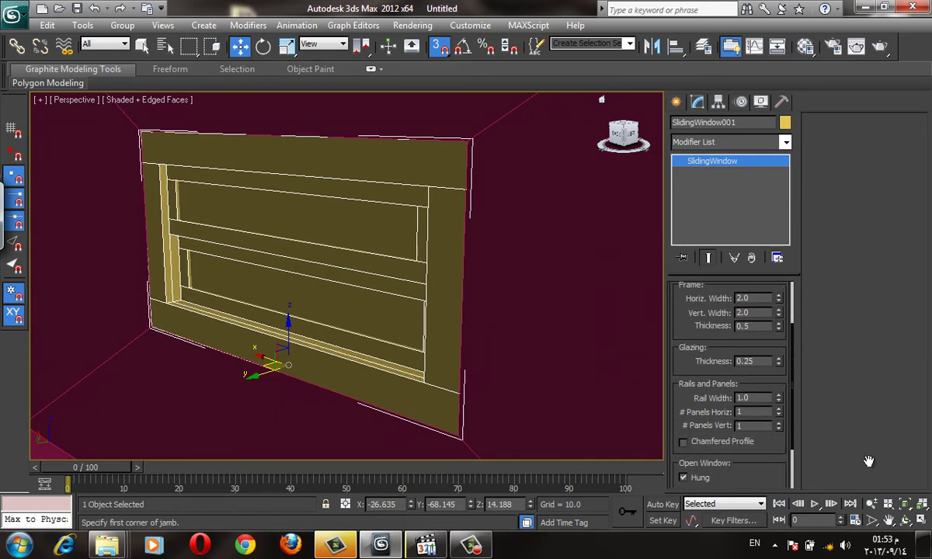
{"action": "mouse_move", "coordinate": [779, 299]}
{"action": "left_mouse_down"}
{"action": "mouse_move", "coordinate": [779, 326]}
{"action": "mouse_move", "coordinate": [778, 309]}
{"action": "left_mouse_up"}
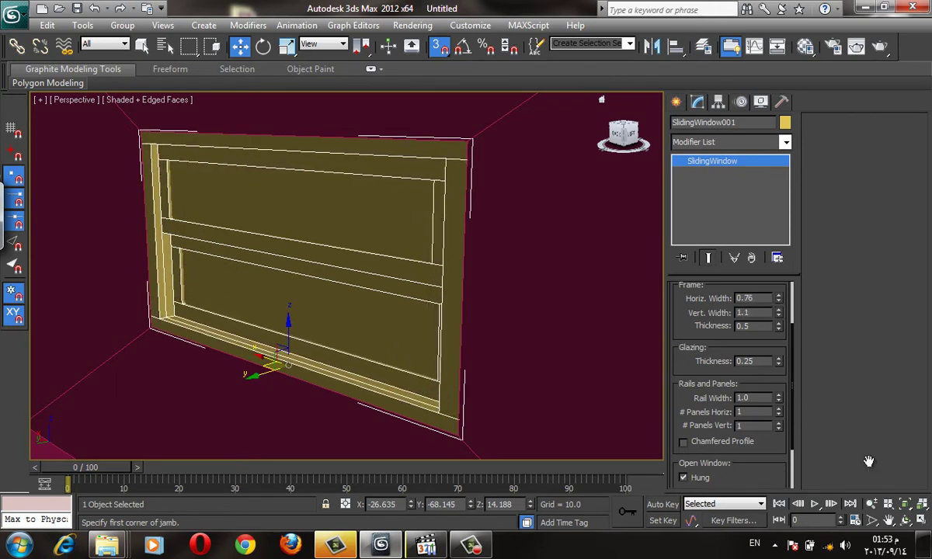
{"action": "scroll", "coordinate": [870, 461], "scroll_direction": "down", "scroll_amount": 2}
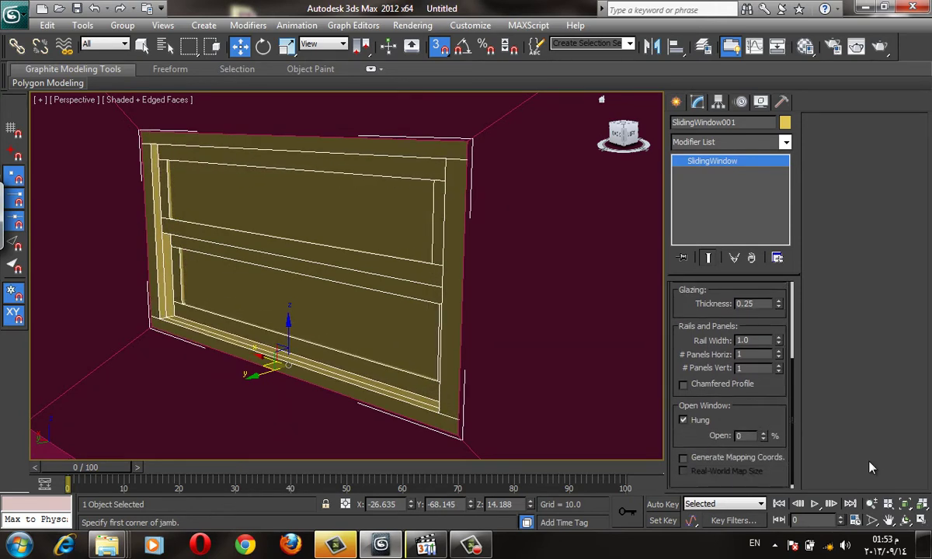
{"action": "left_click", "coordinate": [683, 420]}
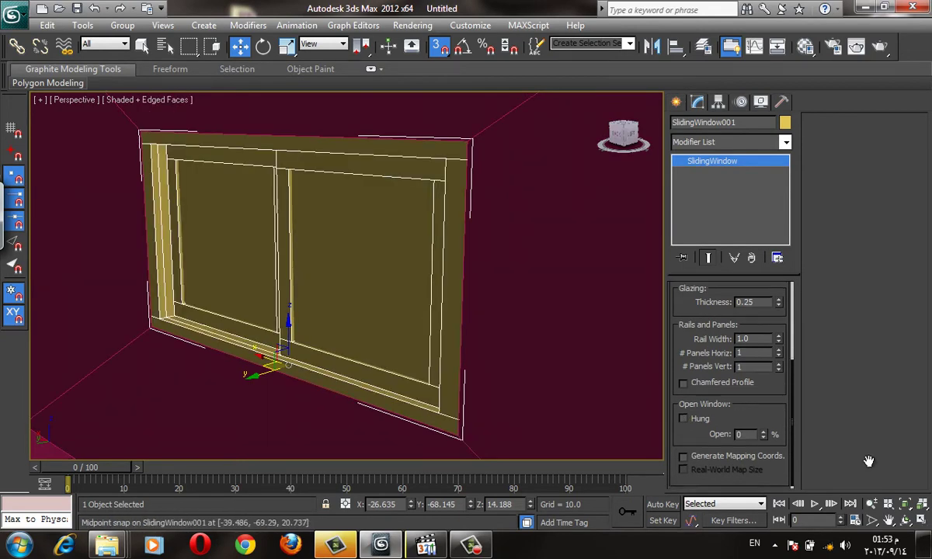
{"action": "type", "text": "71"}
{"action": "key", "text": "Return"}
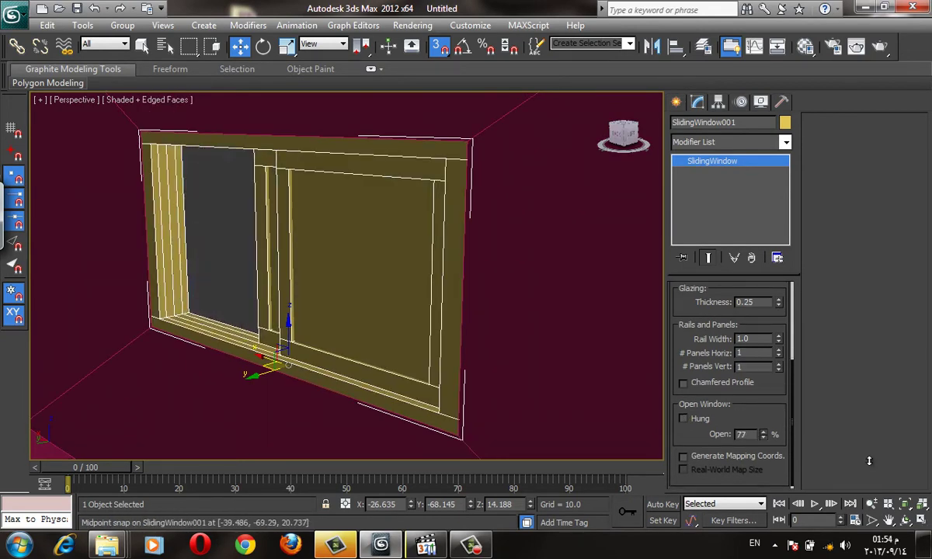
{"action": "key", "text": "F4"}
{"action": "middle_click_drag", "start_coordinate": [869, 461], "coordinate": [869, 462], "text": "alt"}
{"action": "key", "text": "shift+z"}
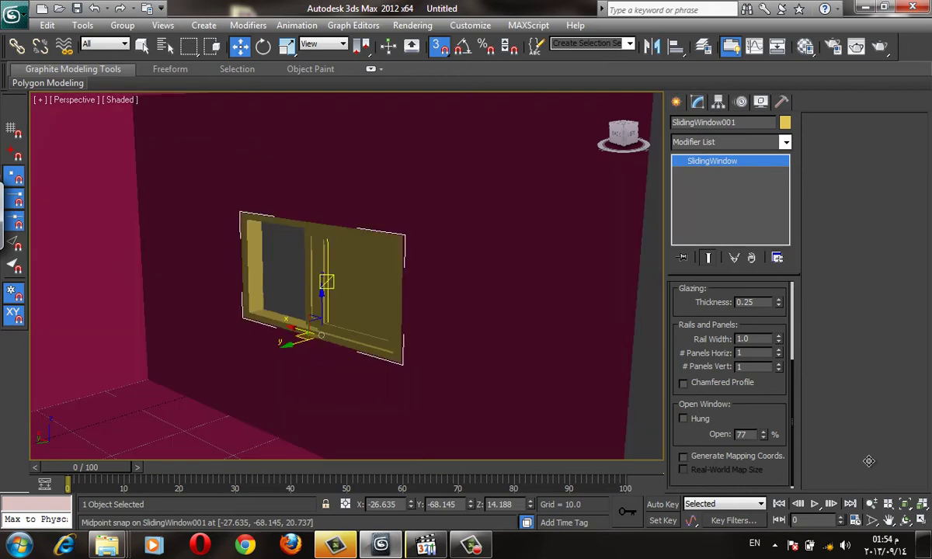
Step: Place the Direct001 target directional light in the top view and raise it to about Z 125
{"action": "key", "text": "ctrl+a"}
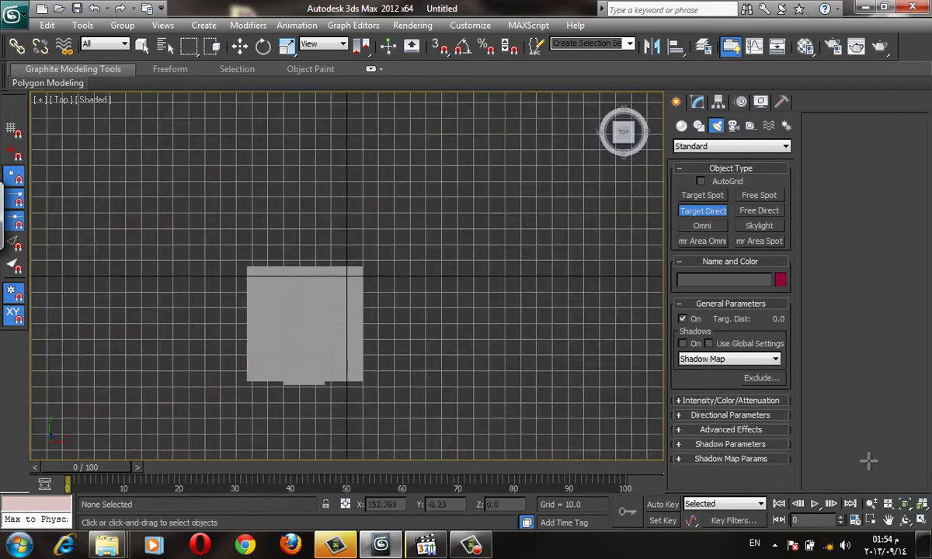
{"action": "key", "text": "F3"}
{"action": "scroll", "coordinate": [409, 157], "scroll_direction": "down", "scroll_amount": 3}
{"action": "left_click_drag", "start_coordinate": [364, 215], "coordinate": [505, 421]}
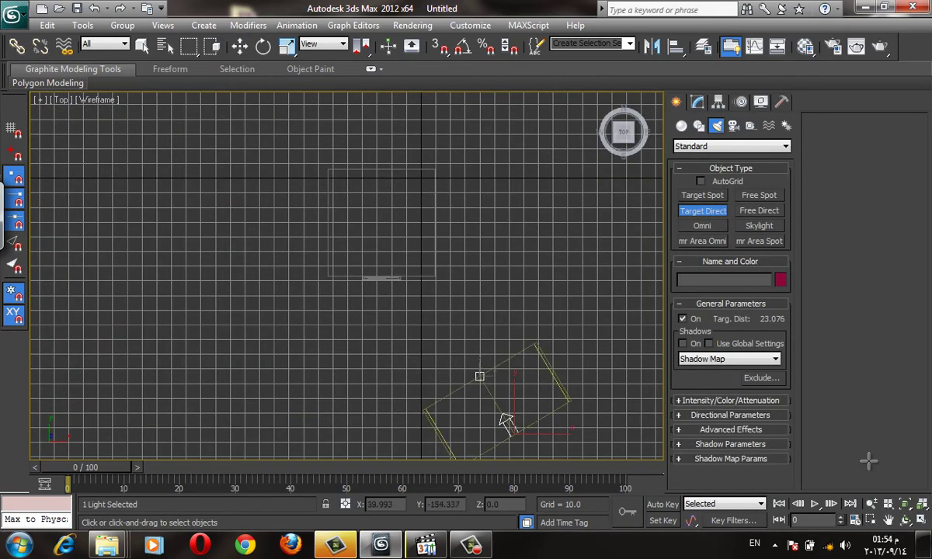
{"action": "middle_click_drag", "start_coordinate": [501, 427], "coordinate": [409, 296], "text": "alt"}
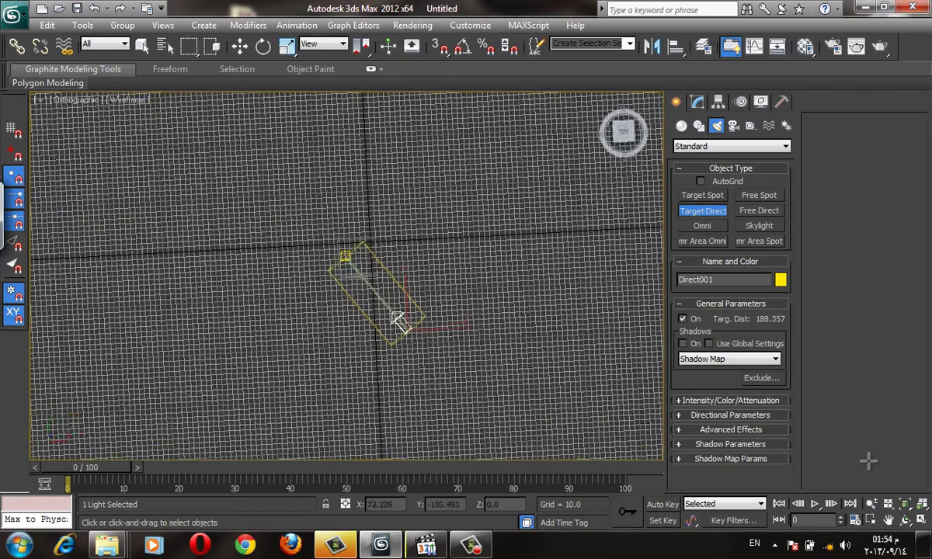
{"action": "key", "text": "w"}
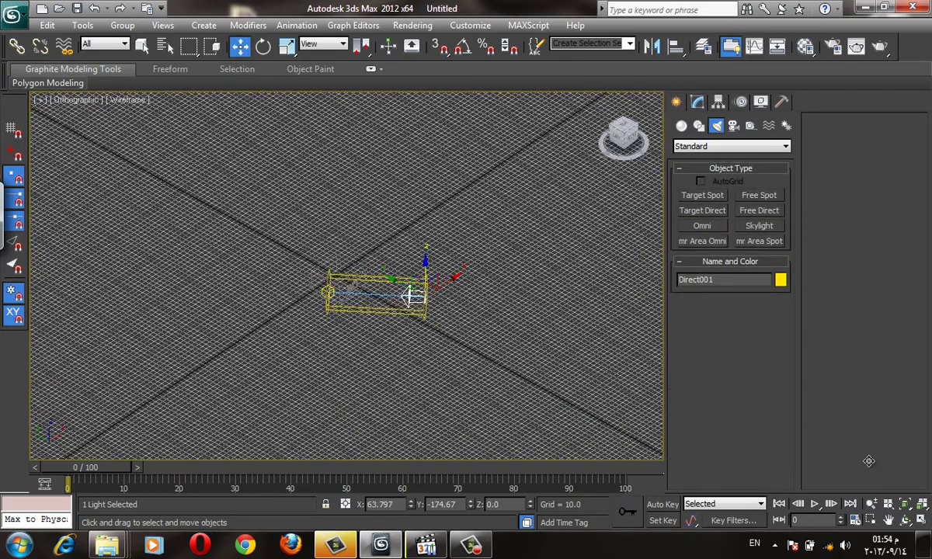
{"action": "key", "text": "g"}
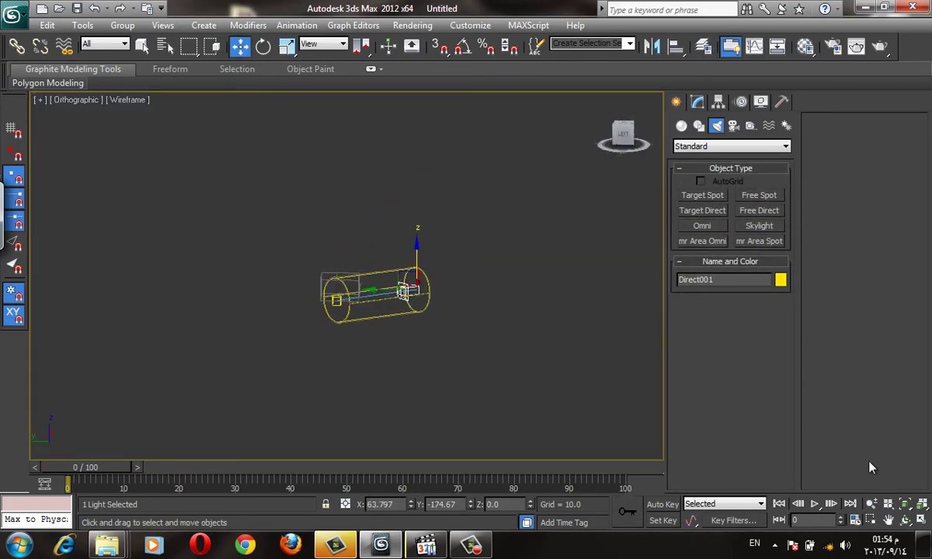
{"action": "left_click_drag", "start_coordinate": [416, 256], "coordinate": [416, 200]}
Step: Show the room shaded with edged faces and bring up Direct001's parameters
{"action": "key", "text": "F3"}
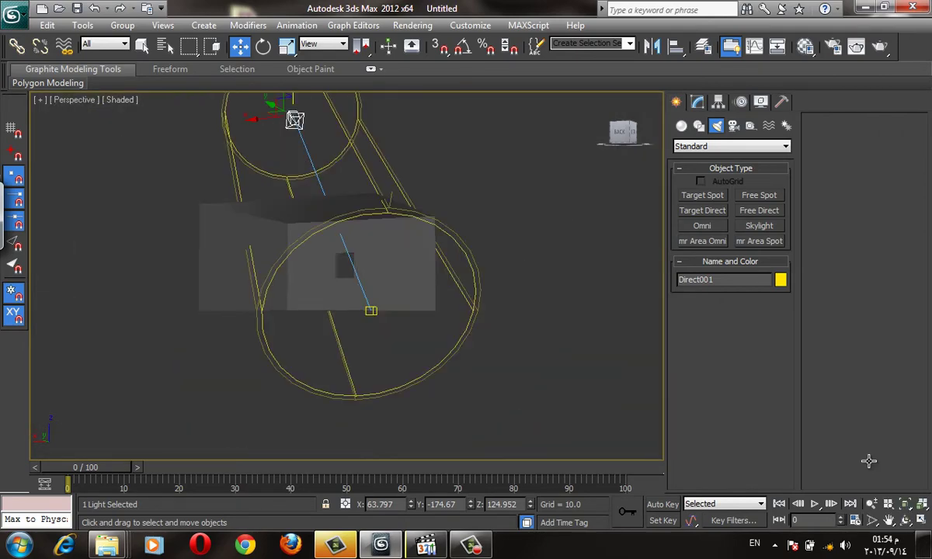
{"action": "key", "text": "F4"}
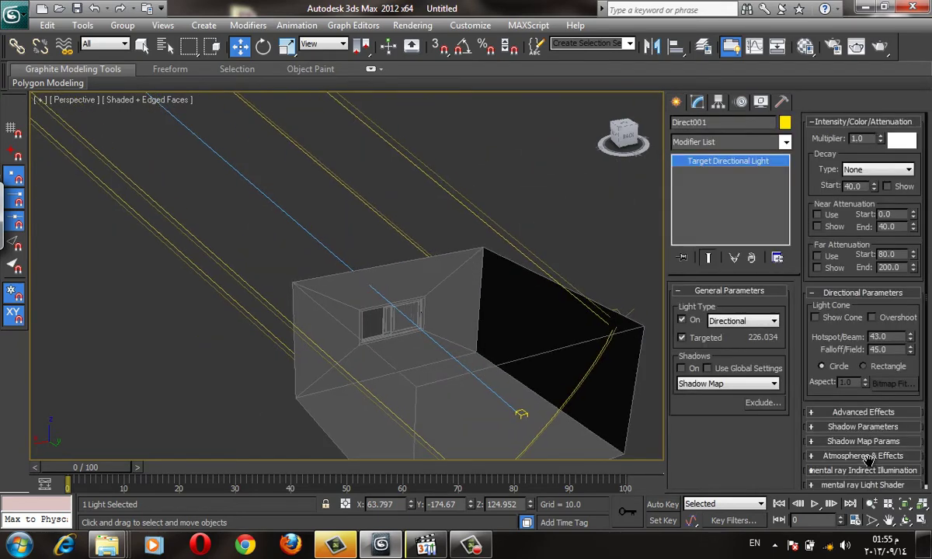
{"action": "key", "text": "z"}
{"action": "key", "text": "ctrl+z"}
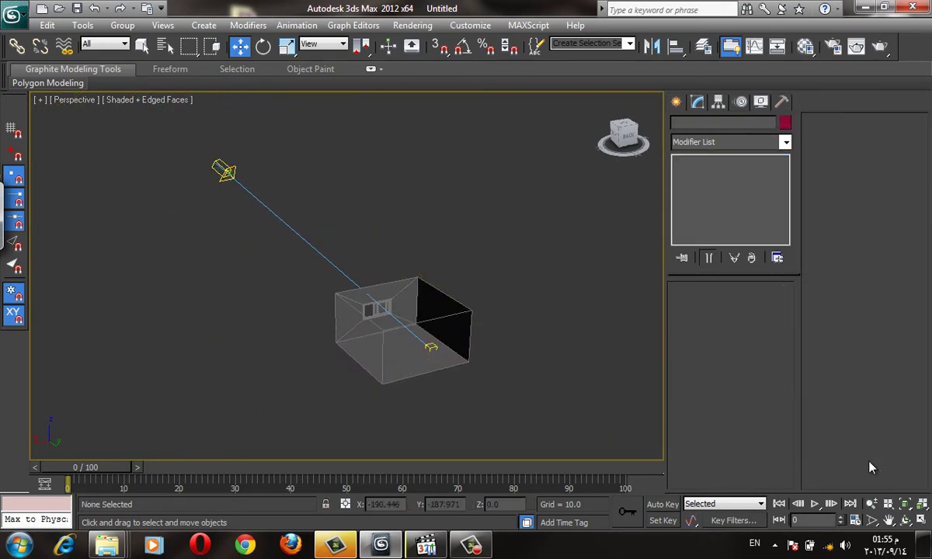
{"action": "key", "text": "ctrl+y"}
Step: Zoom and step through views until looking from inside the room toward the window wall
{"action": "key", "text": "shift+z"}
{"action": "key", "text": "shift+z"}
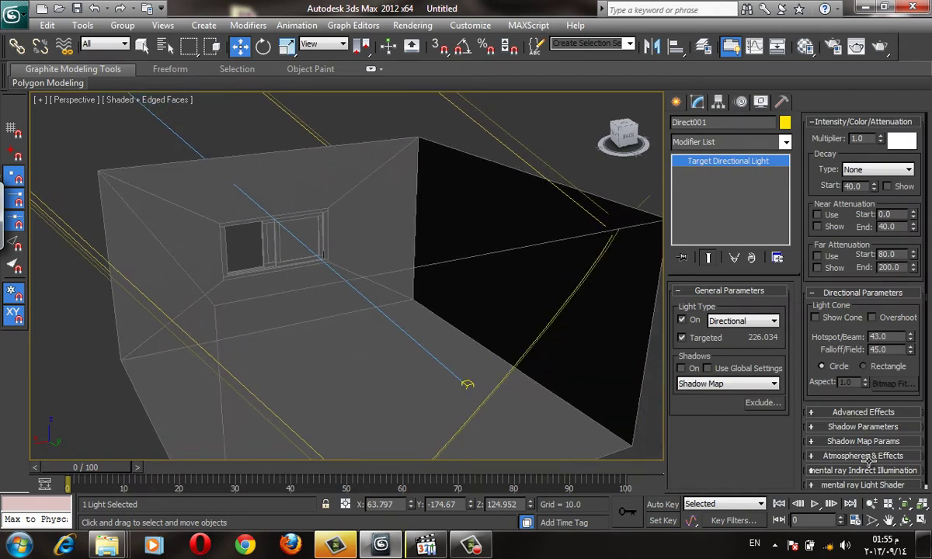
{"action": "key", "text": "shift+z"}
{"action": "key", "text": "shift+z"}
{"action": "key", "text": "shift+z"}
{"action": "key", "text": "shift+z"}
{"action": "key", "text": "shift+z"}
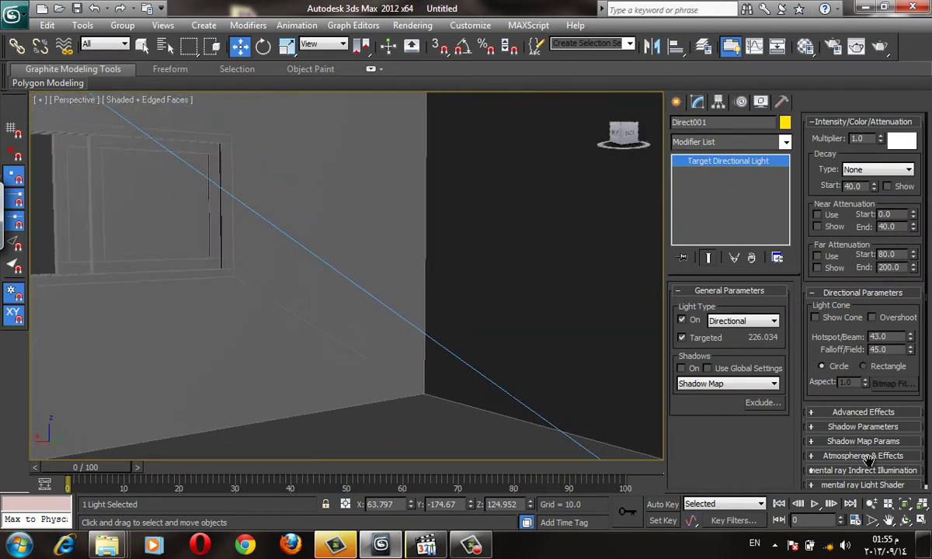
{"action": "key", "text": "shift+z"}
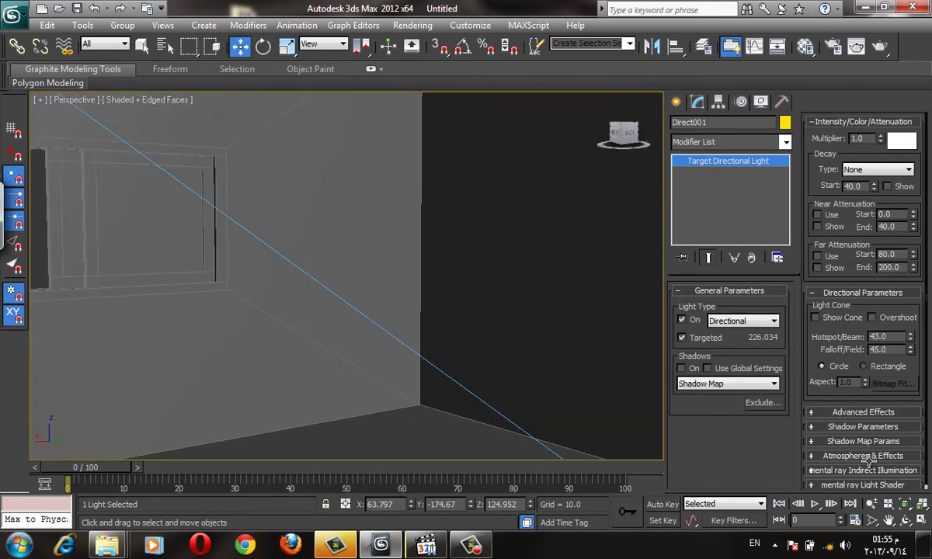
{"action": "key", "text": "shift+z"}
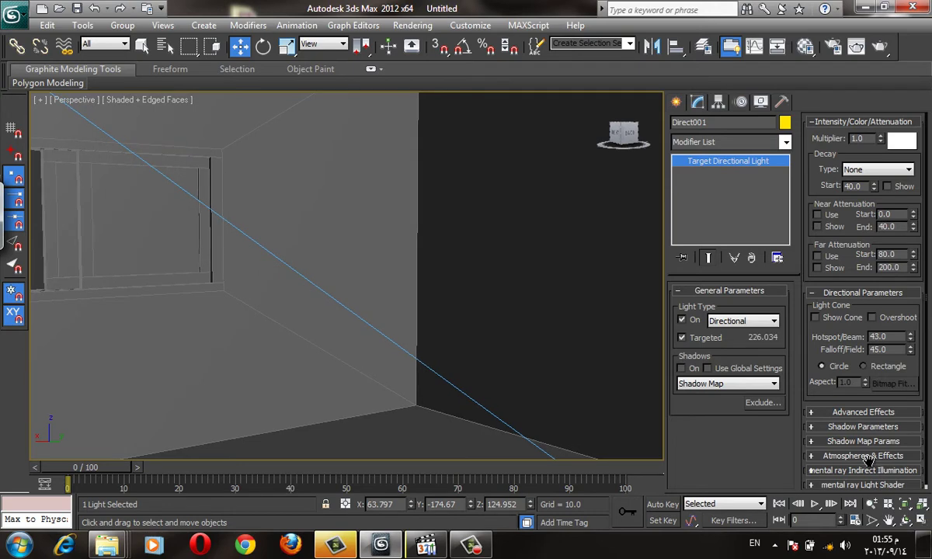
{"action": "key", "text": "shift+z"}
{"action": "key", "text": "shift+z"}
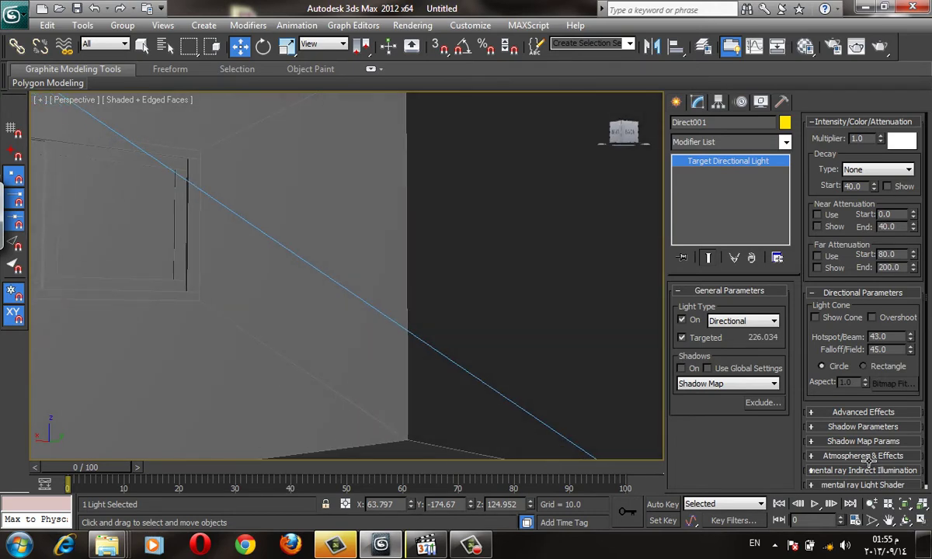
{"action": "key", "text": "alt+z"}
{"action": "key", "text": "shift+z"}
{"action": "key", "text": "shift+z"}
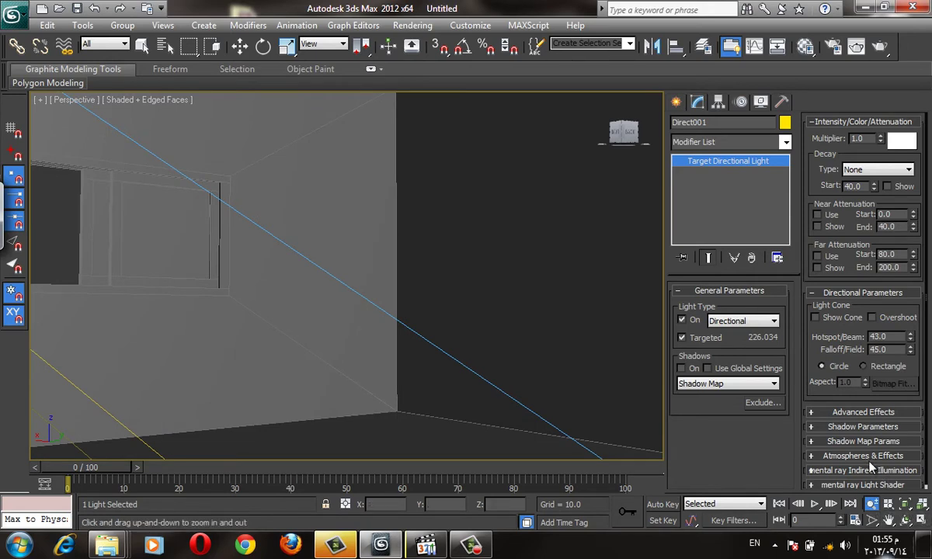
{"action": "key", "text": "ctrl+w"}
{"action": "key", "text": "shift+z"}
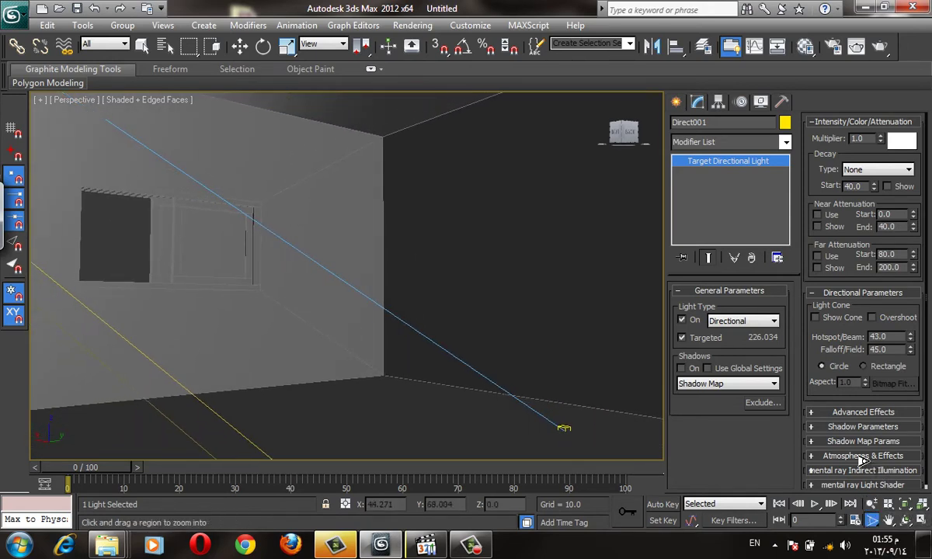
{"action": "key", "text": "w"}
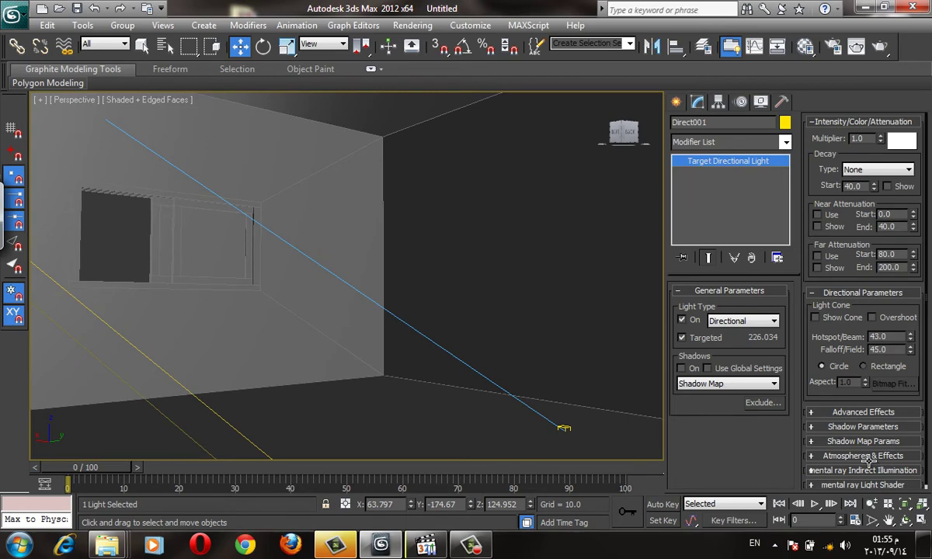
Step: Create Camera001 from the current Perspective view and zoom out to see it in the room
{"action": "key", "text": "ctrl+c"}
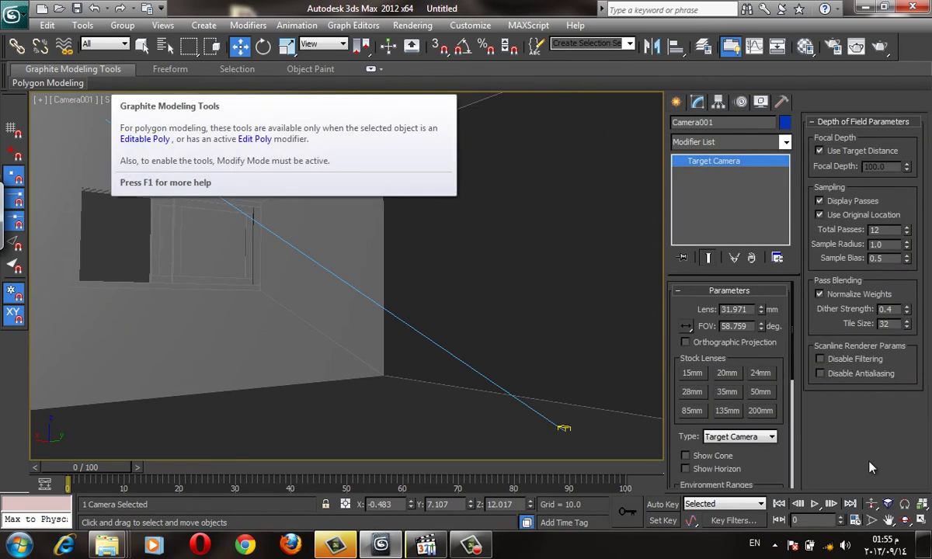
{"action": "key", "text": "p"}
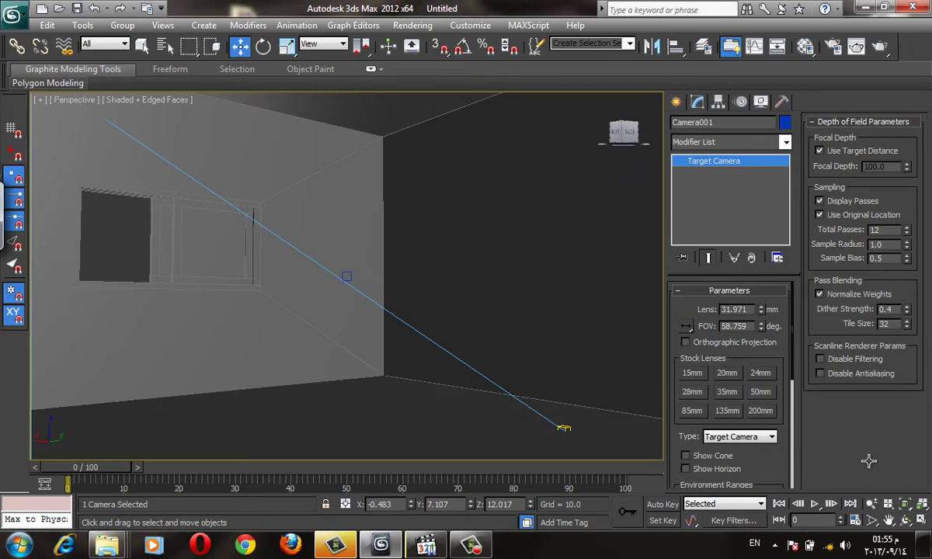
{"action": "key", "text": "z"}
{"action": "key", "text": "ctrl+d"}
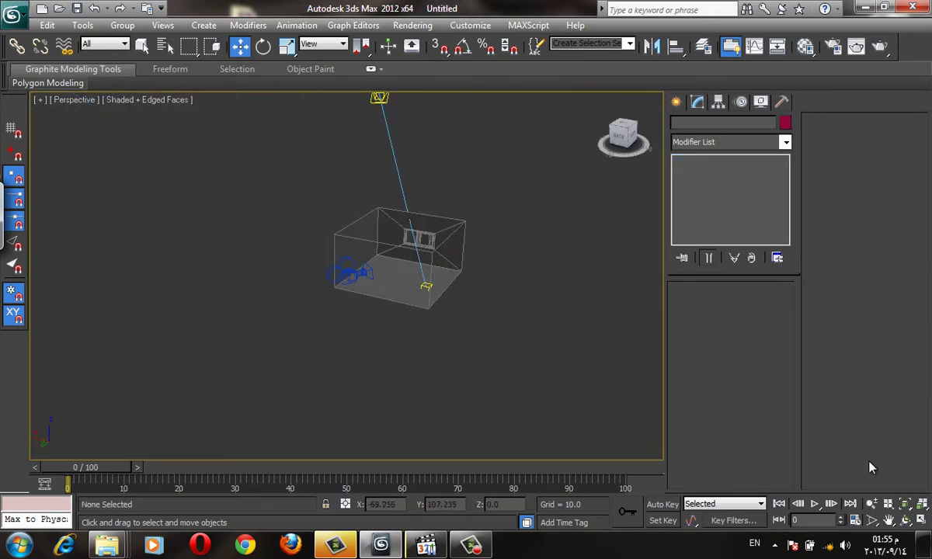
Step: Check the view through Camera001, then return to Perspective and select and frame Direct001
{"action": "key", "text": "c"}
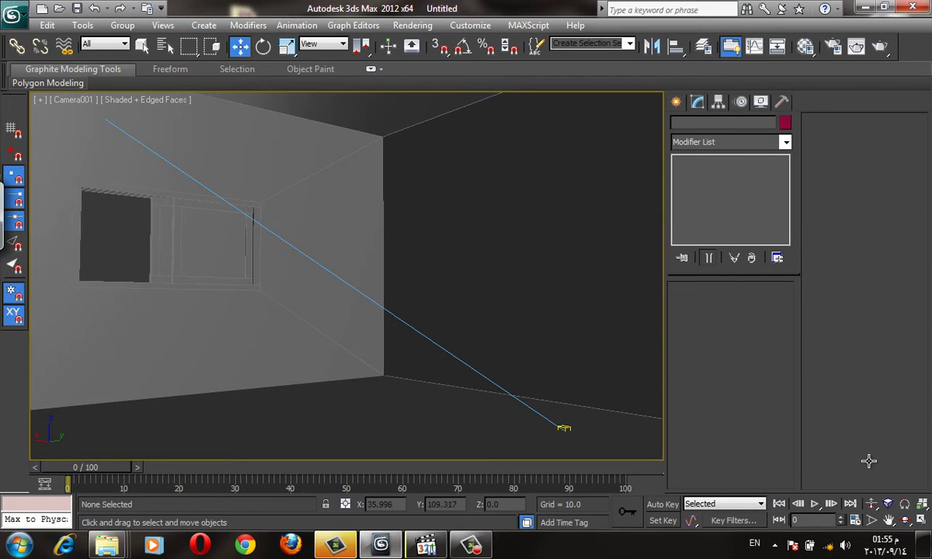
{"action": "key", "text": "p"}
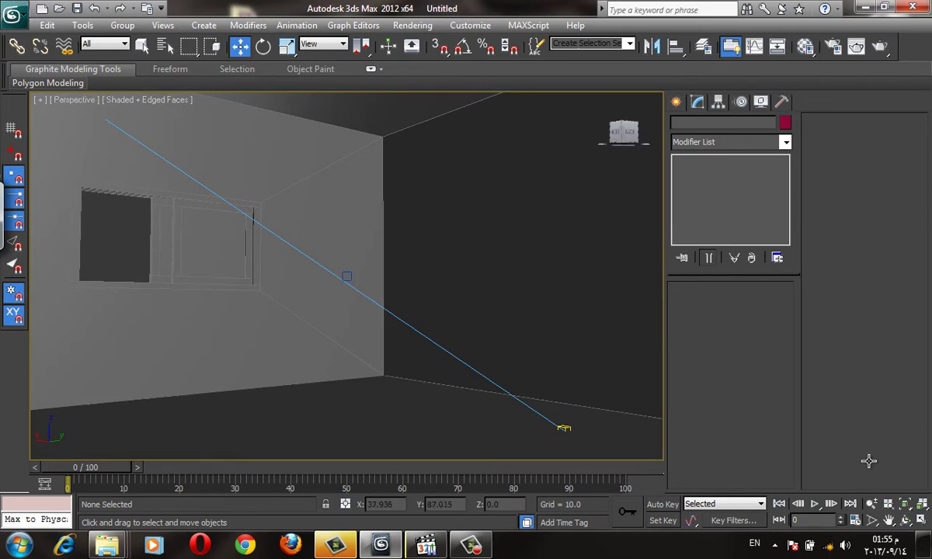
{"action": "key", "text": "z"}
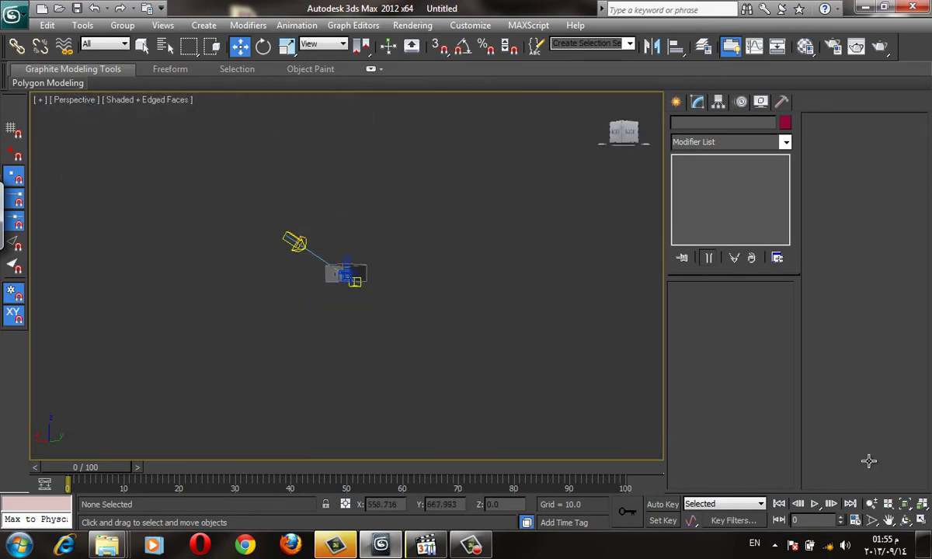
{"action": "key", "text": "ctrl+z"}
{"action": "key", "text": "z"}
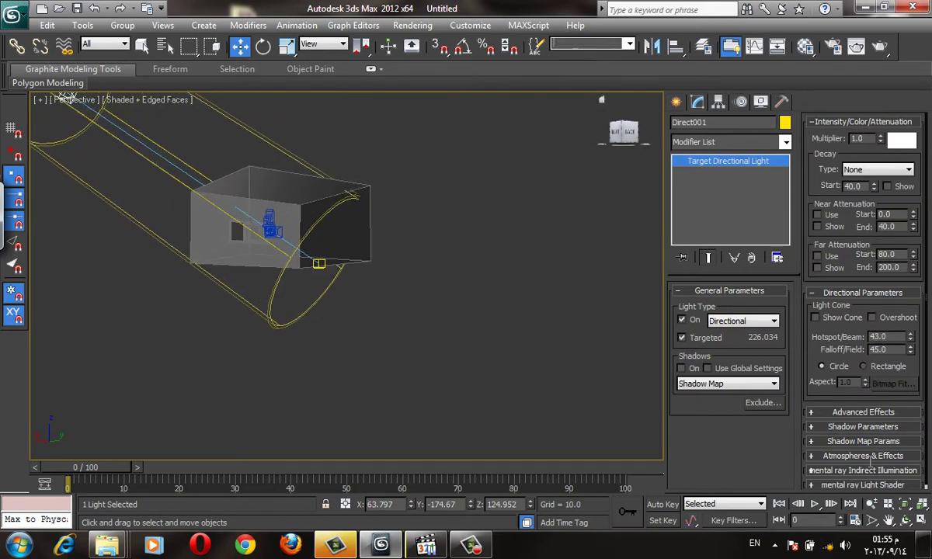
Step: Save Direct001 as selection set 'Sun', reselect it, turn on its shadows, and render Camera001
{"action": "type", "text": "Sun"}
{"action": "key", "text": "ctrl+d"}
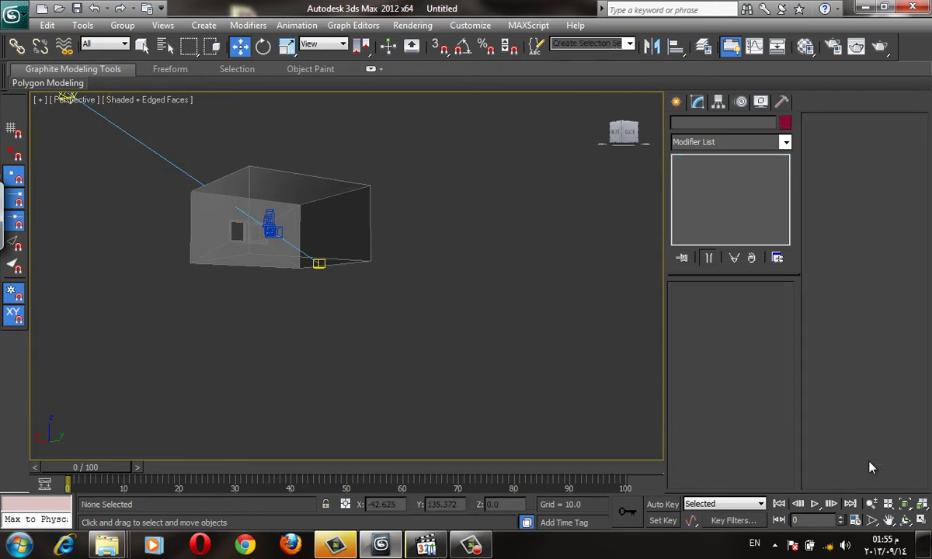
{"action": "key", "text": "c"}
{"action": "key", "text": "alt+Down"}
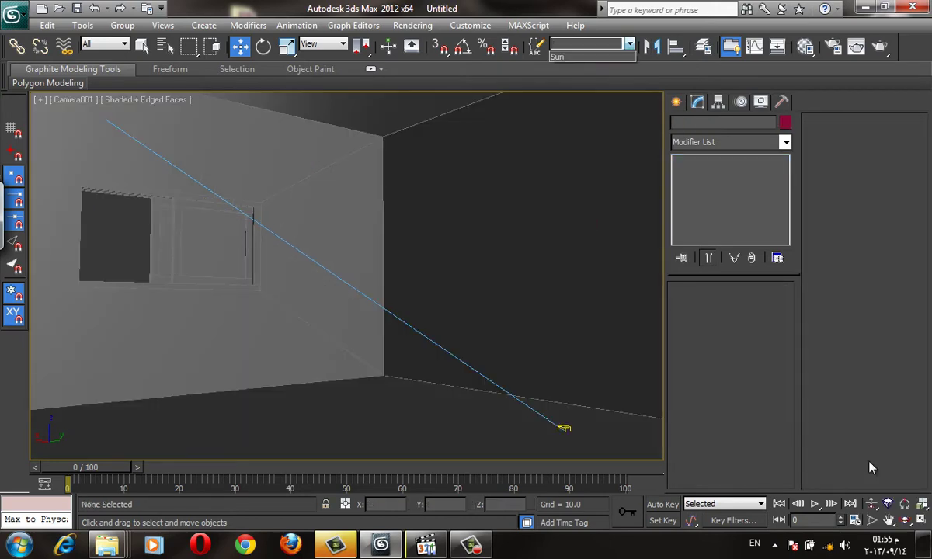
{"action": "key", "text": "Return"}
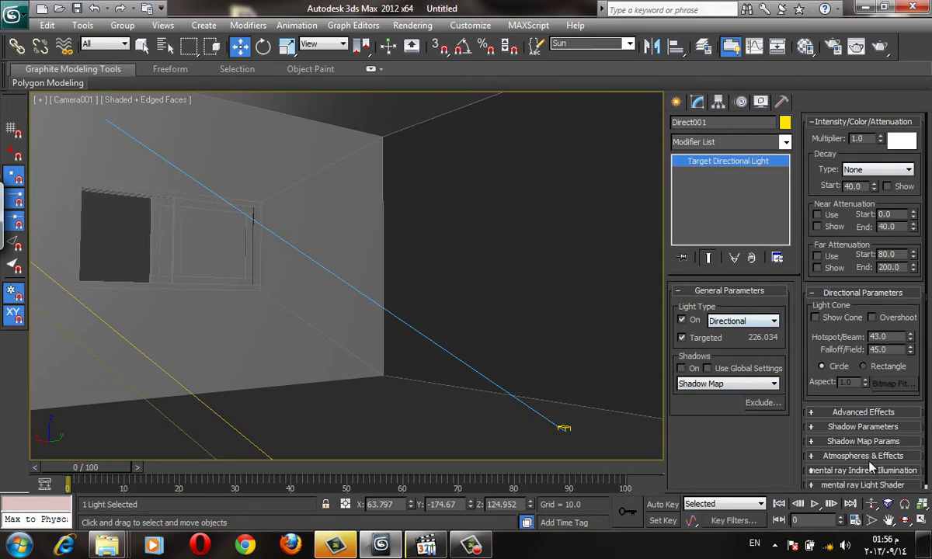
{"action": "left_click", "coordinate": [682, 368]}
{"action": "key", "text": "shift+q"}
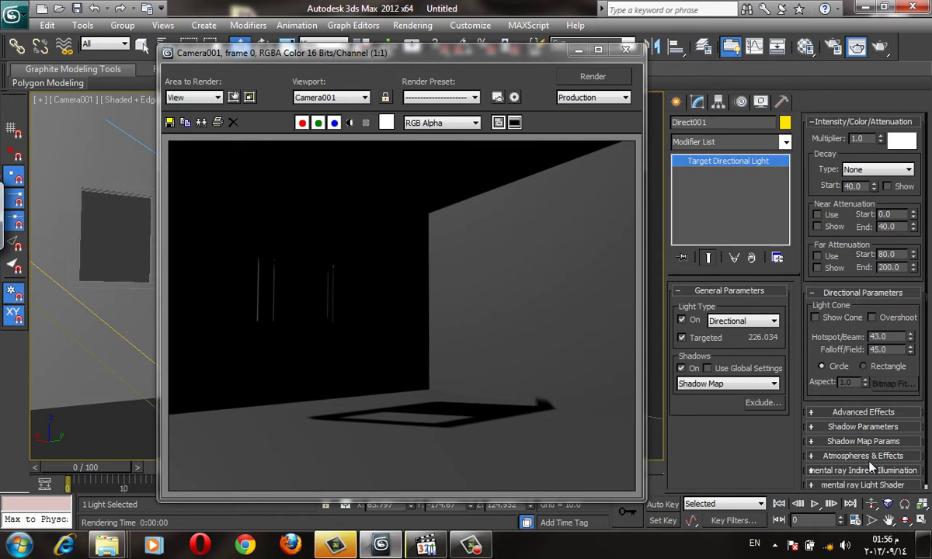
Step: Close the render, frame the room in Perspective, and scroll the panel to expose Shadow Map Params
{"action": "key", "text": "alt+F4"}
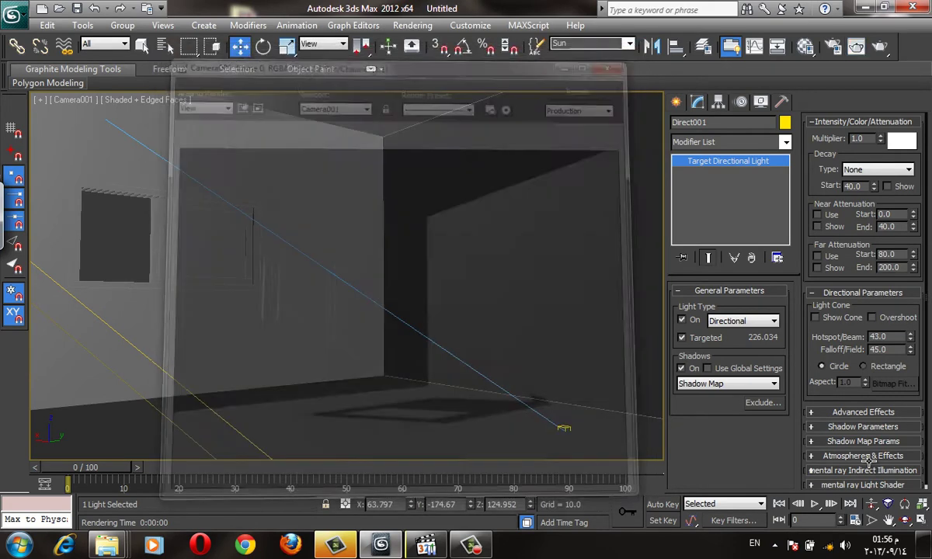
{"action": "key", "text": "p"}
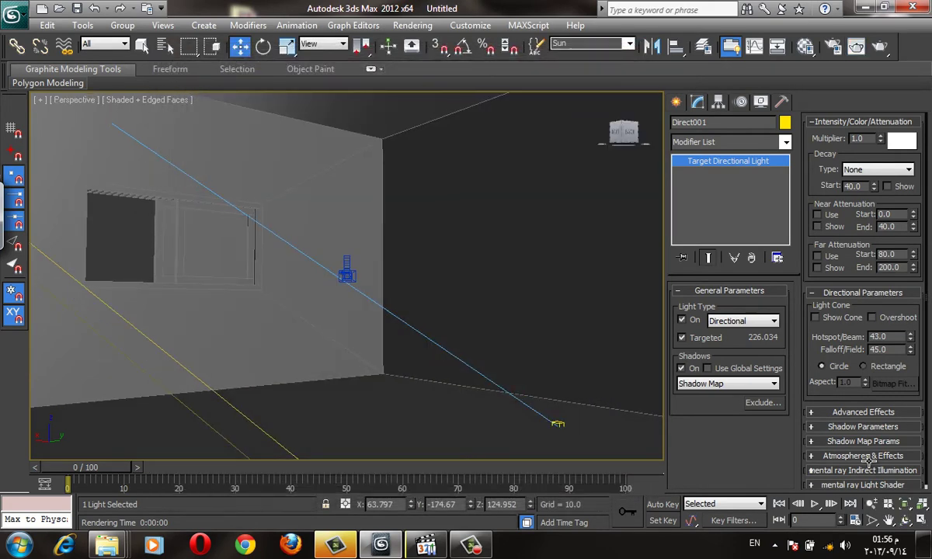
{"action": "key", "text": "z"}
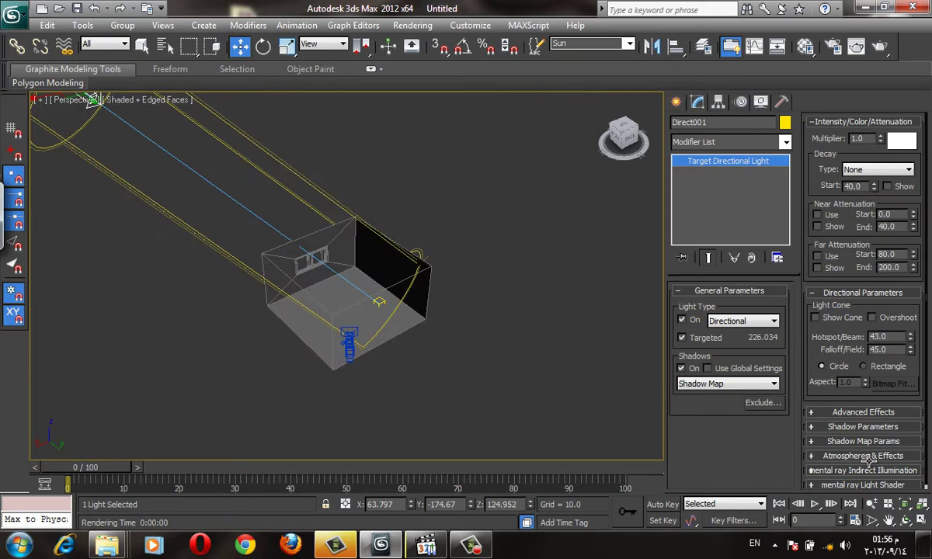
{"action": "key", "text": "z"}
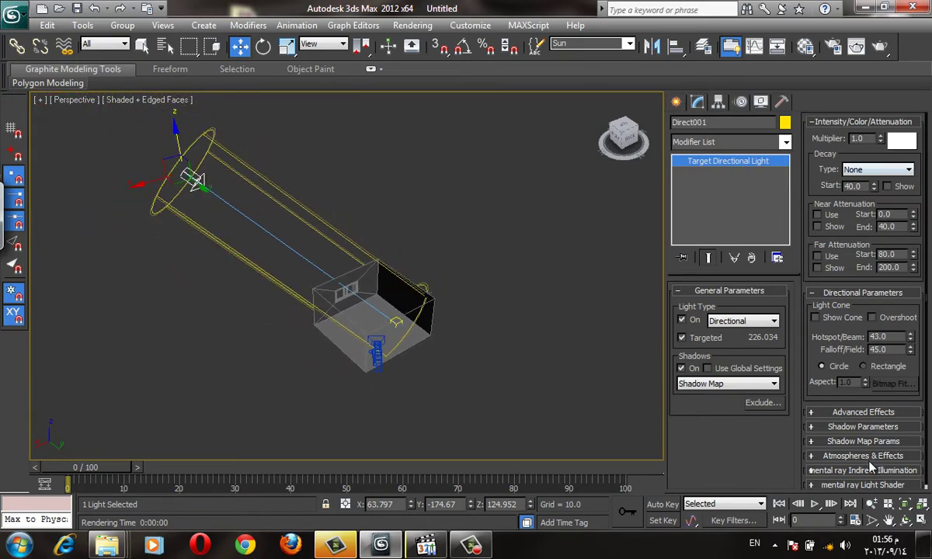
{"action": "left_click_drag", "start_coordinate": [862, 122], "coordinate": [729, 427]}
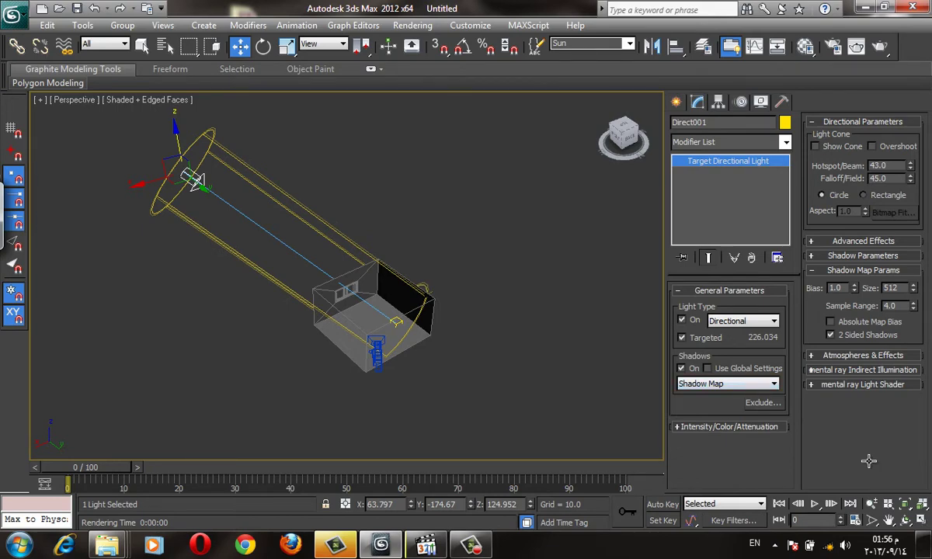
Step: Render the Camera001 view again and close the frame window
{"action": "key", "text": "c"}
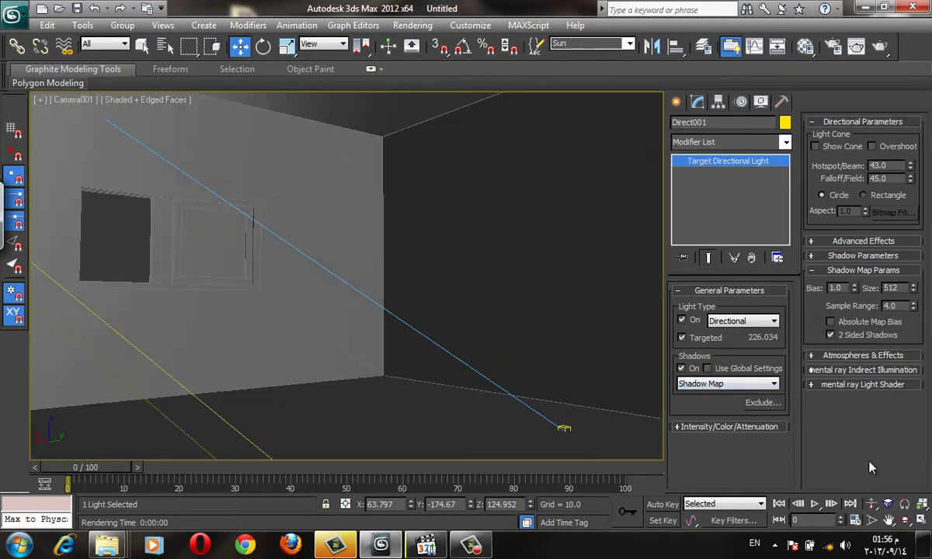
{"action": "key", "text": "shift+q"}
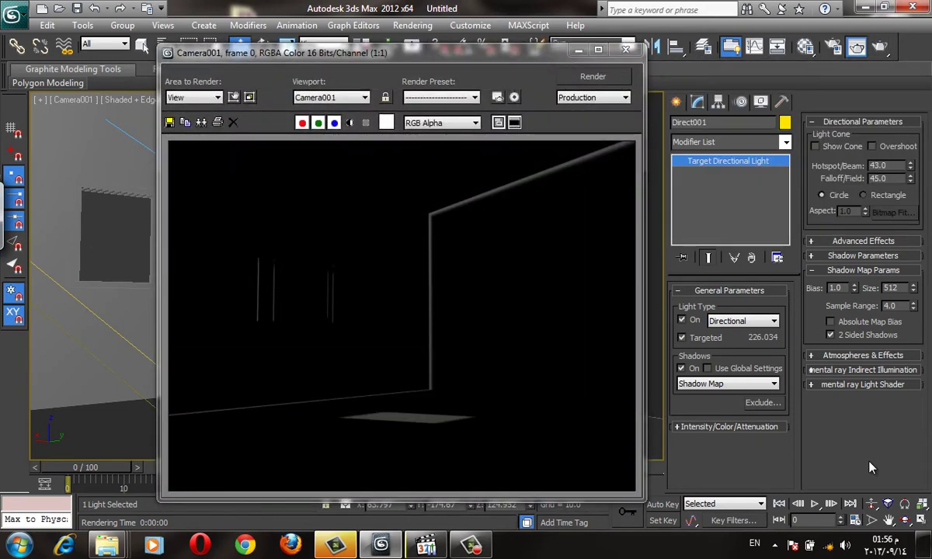
{"action": "left_click", "coordinate": [870, 467]}
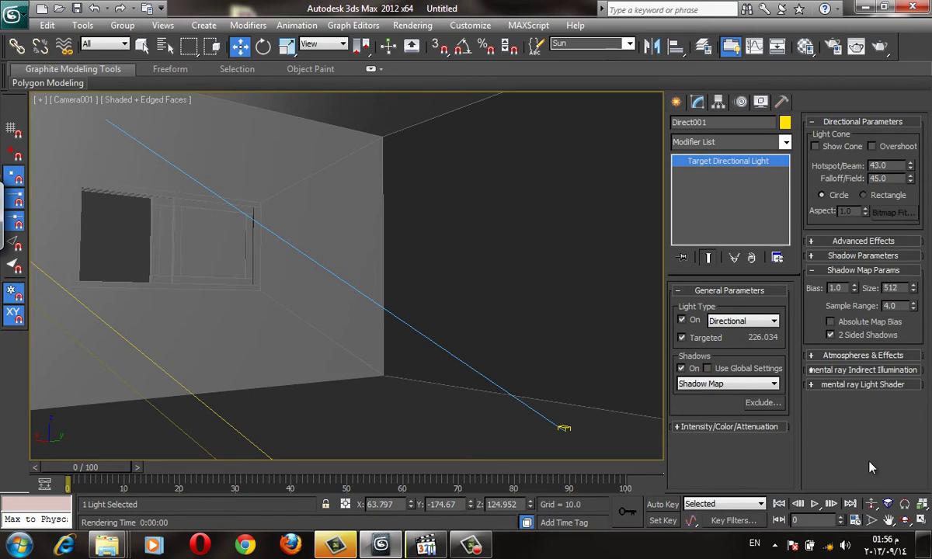
Step: Set the sun's shadow map bias to 0.0 and test-render the camera view
{"action": "left_click", "coordinate": [836, 287]}
{"action": "type", "text": "0"}
{"action": "key", "text": "Return"}
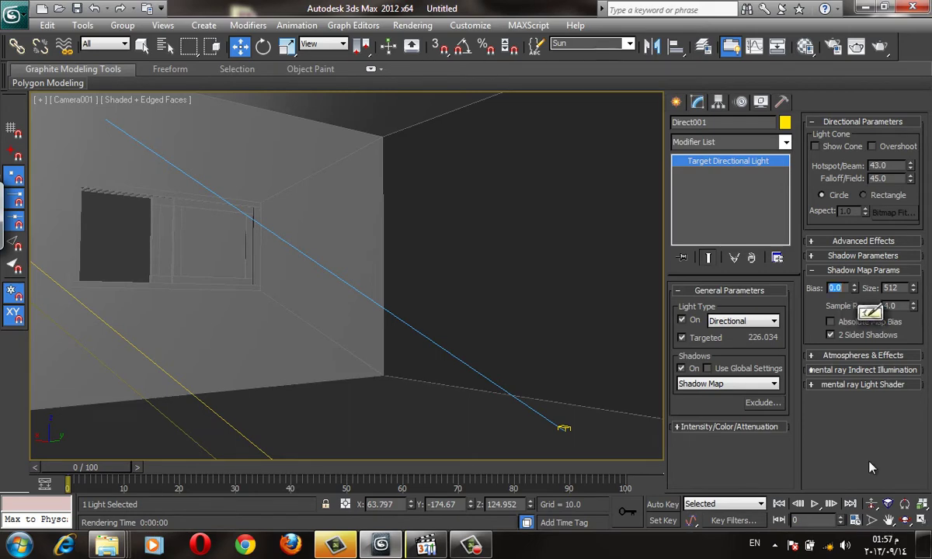
{"action": "key", "text": "shift+q"}
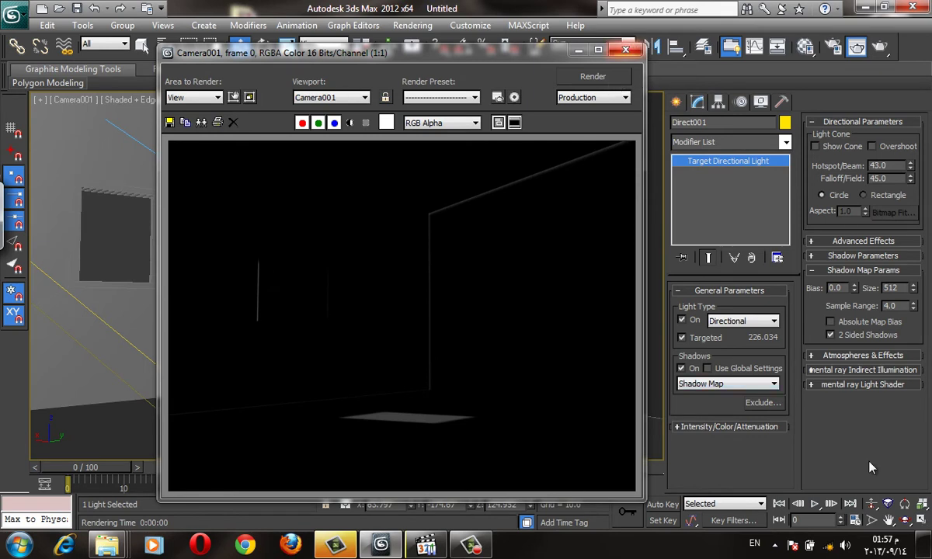
{"action": "key", "text": "Escape"}
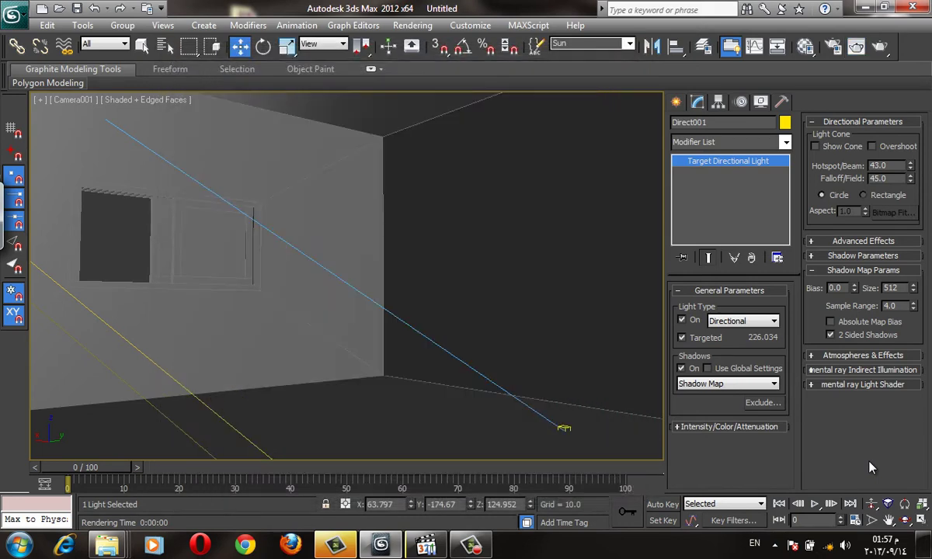
Step: Tint the sun light warm yellow and set its intensity multiplier to 1.38
{"action": "left_click", "coordinate": [730, 426]}
{"action": "left_click", "coordinate": [902, 140]}
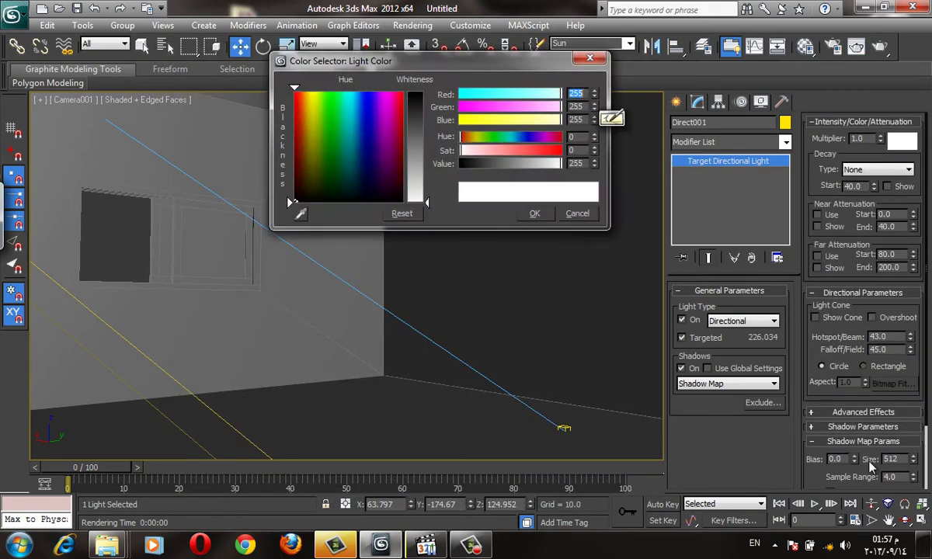
{"action": "left_click_drag", "start_coordinate": [295, 91], "coordinate": [315, 91]}
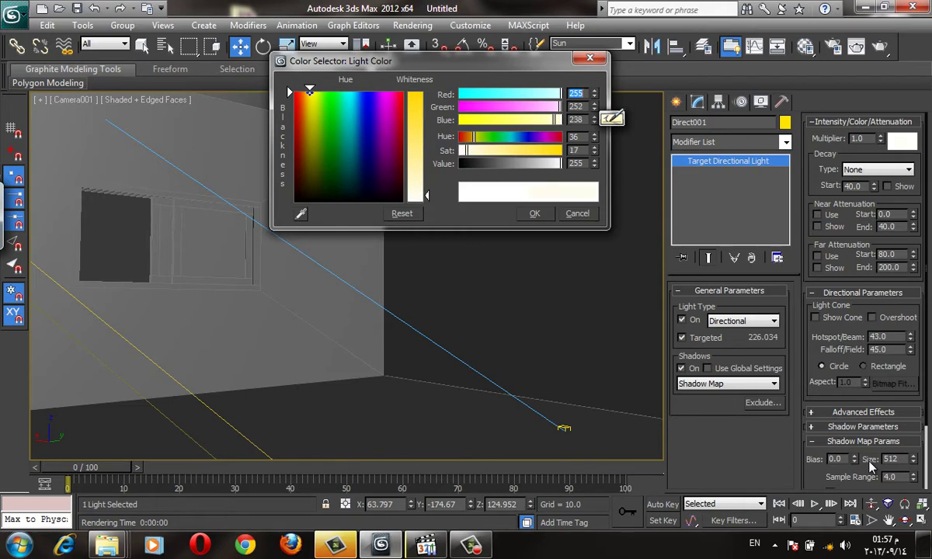
{"action": "key", "text": "Return"}
{"action": "type", "text": "1.38"}
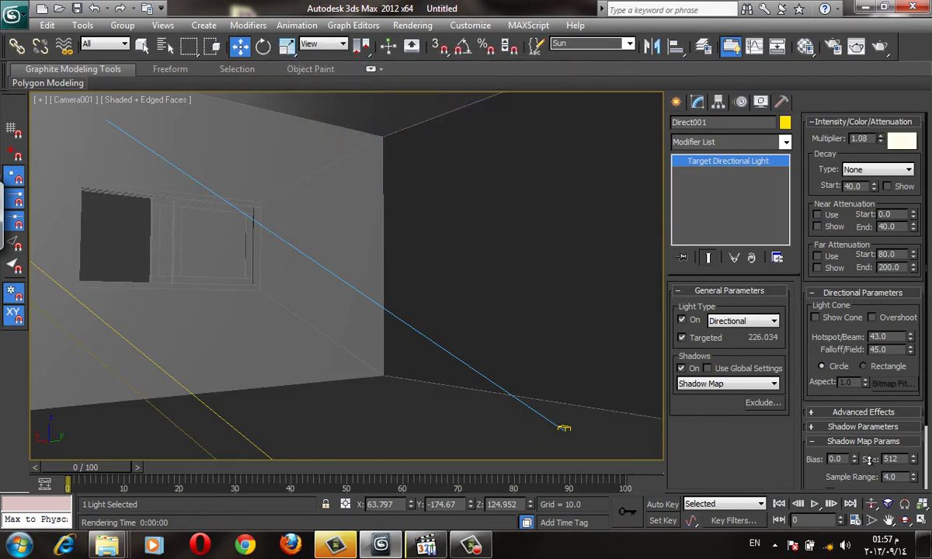
{"action": "key", "text": "Return"}
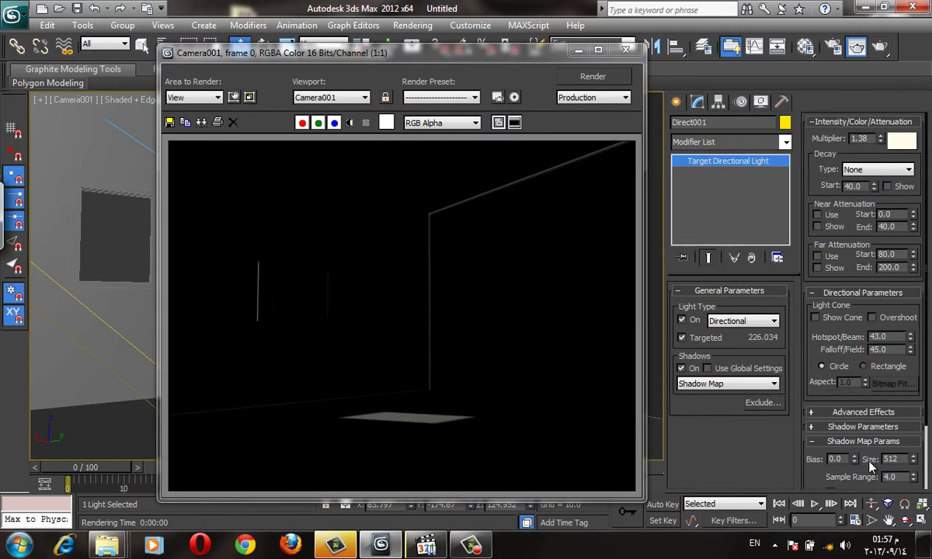
{"action": "left_click", "coordinate": [871, 465]}
Step: Adjust the sun colour to a pale yellow and re-render the camera view
{"action": "left_click", "coordinate": [901, 140]}
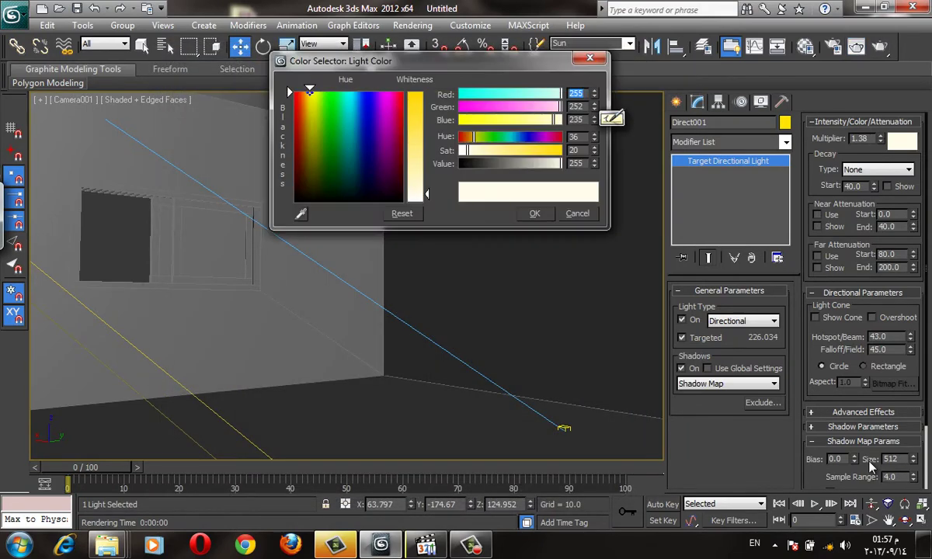
{"action": "left_click_drag", "start_coordinate": [614, 118], "coordinate": [614, 136]}
{"action": "left_click", "coordinate": [533, 212]}
{"action": "key", "text": "shift+q"}
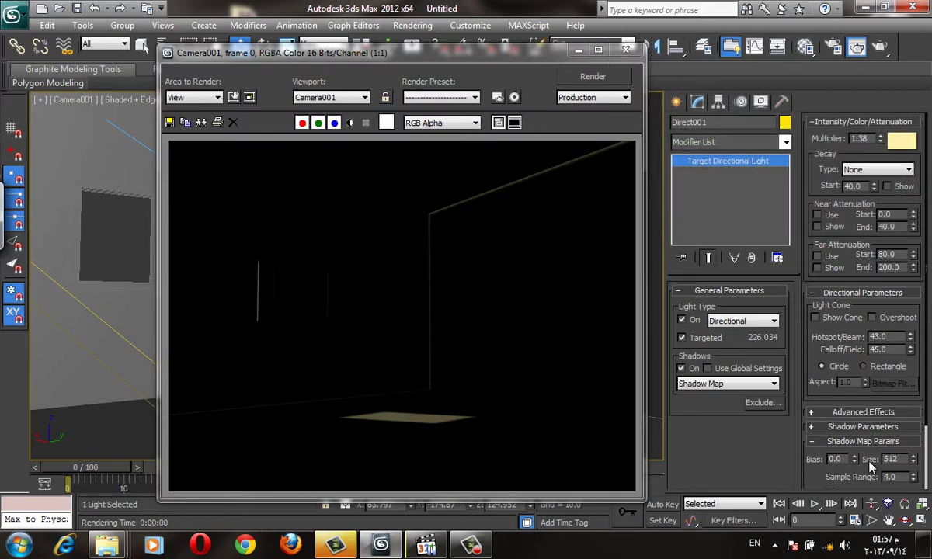
{"action": "left_click", "coordinate": [871, 464]}
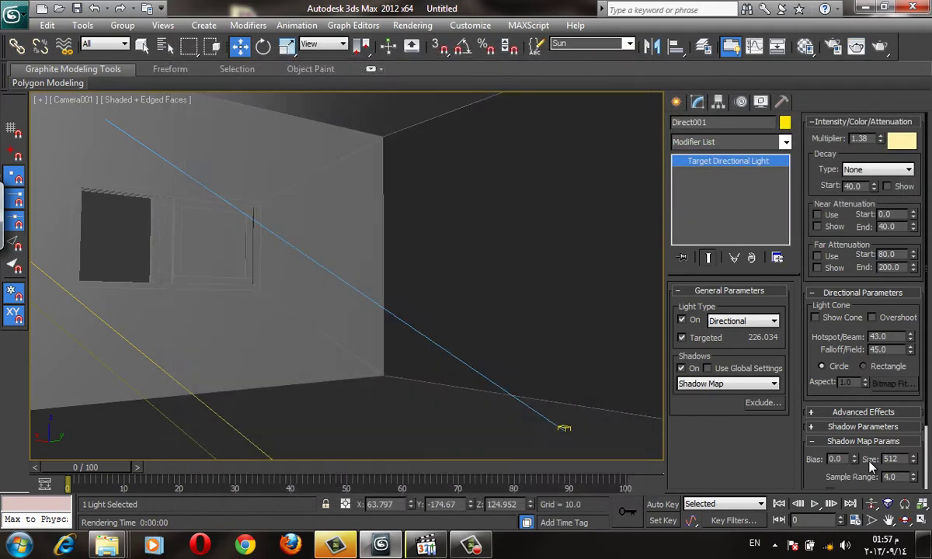
Step: Set the environment background to light cyan (176,255,252) and render the scene
{"action": "key", "text": "8"}
{"action": "left_click", "coordinate": [562, 159]}
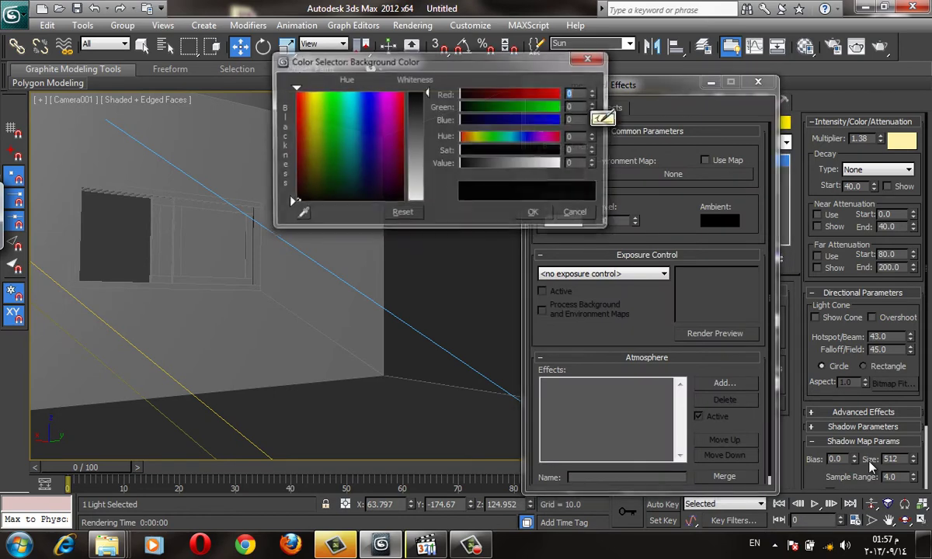
{"action": "left_click", "coordinate": [348, 92]}
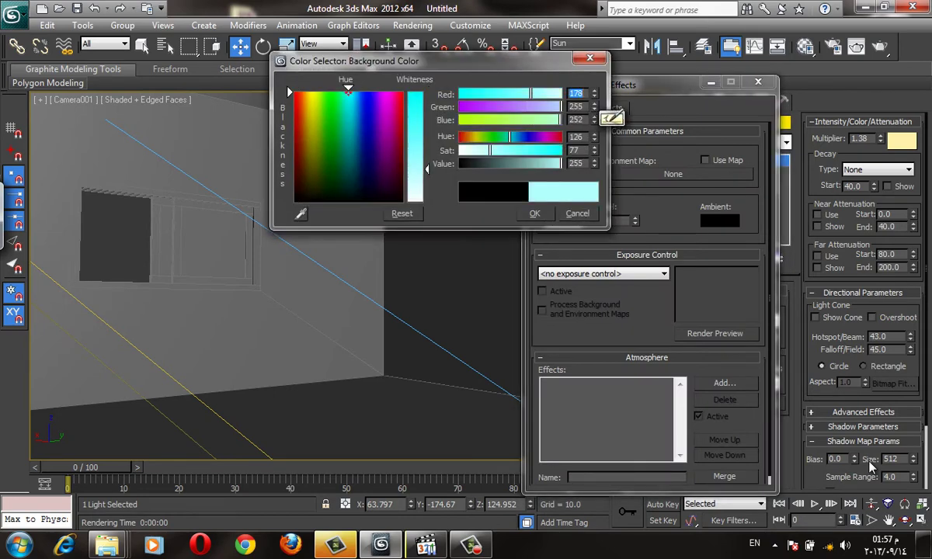
{"action": "left_click", "coordinate": [536, 214]}
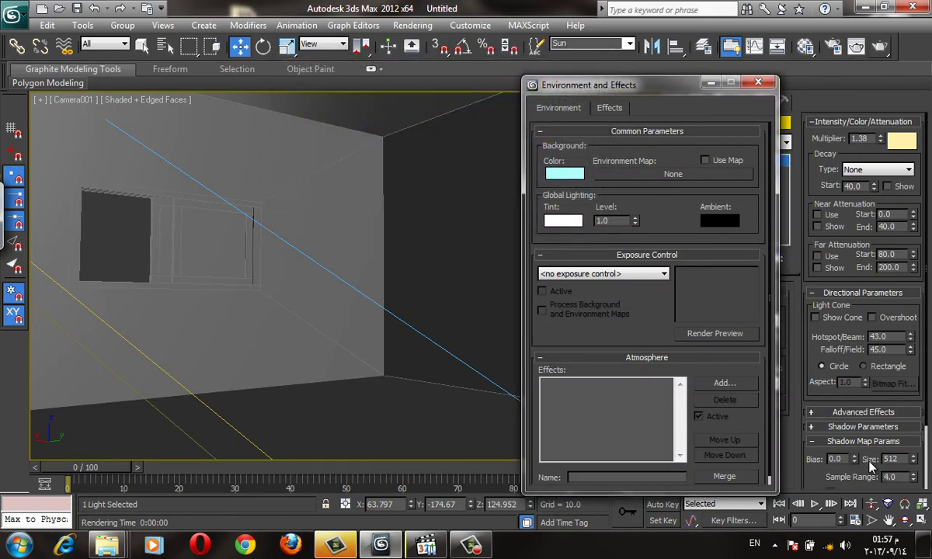
{"action": "left_click", "coordinate": [856, 46]}
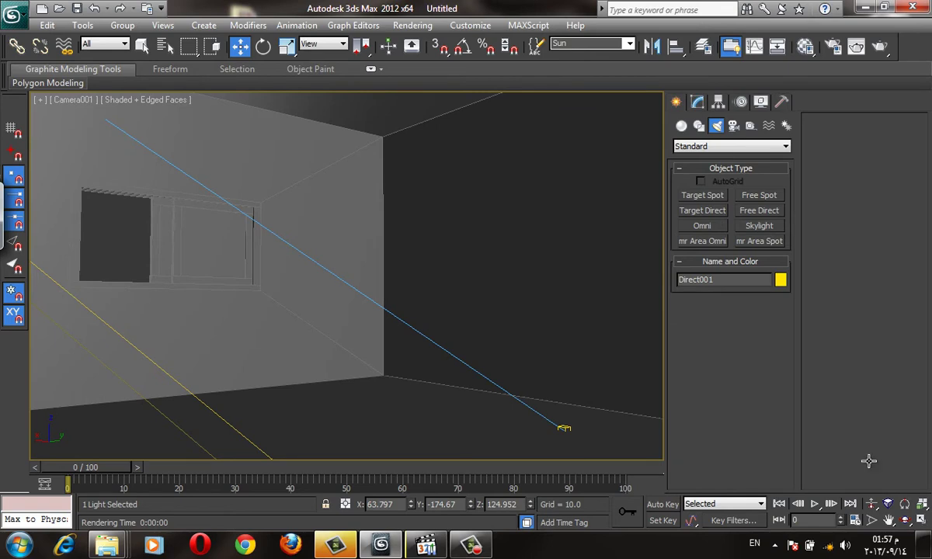
Step: Choose the Omni light from the Standard lights category
{"action": "key", "text": "alt+Down"}
{"action": "key", "text": "Up"}
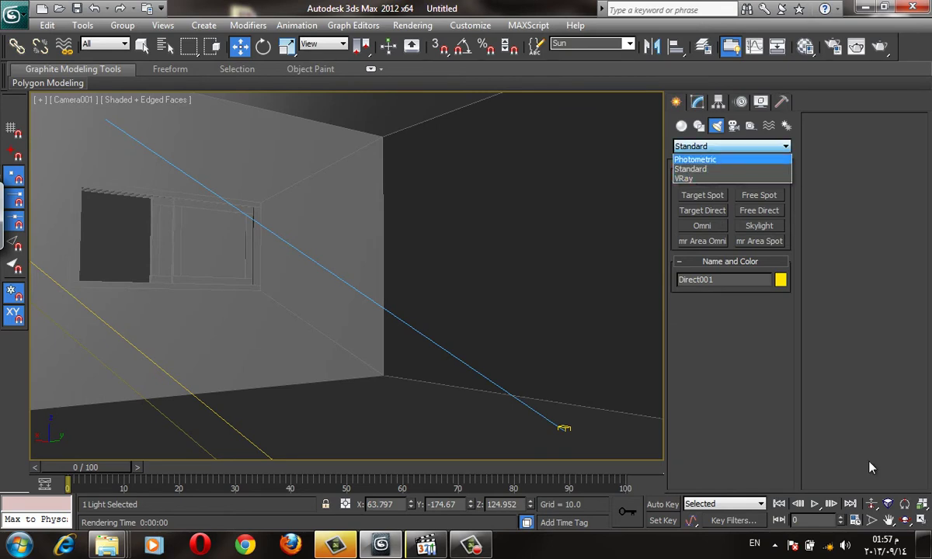
{"action": "key", "text": "Return"}
{"action": "key", "text": "alt+Down"}
{"action": "key", "text": "Down"}
{"action": "key", "text": "Return"}
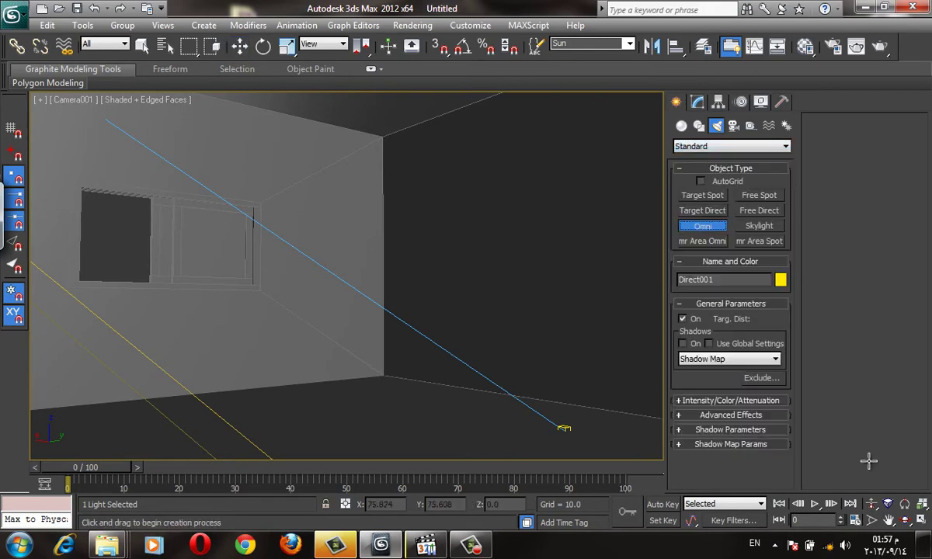
Step: Raise the new omni light off the floor to about 25.7 units in Perspective
{"action": "key", "text": "F3"}
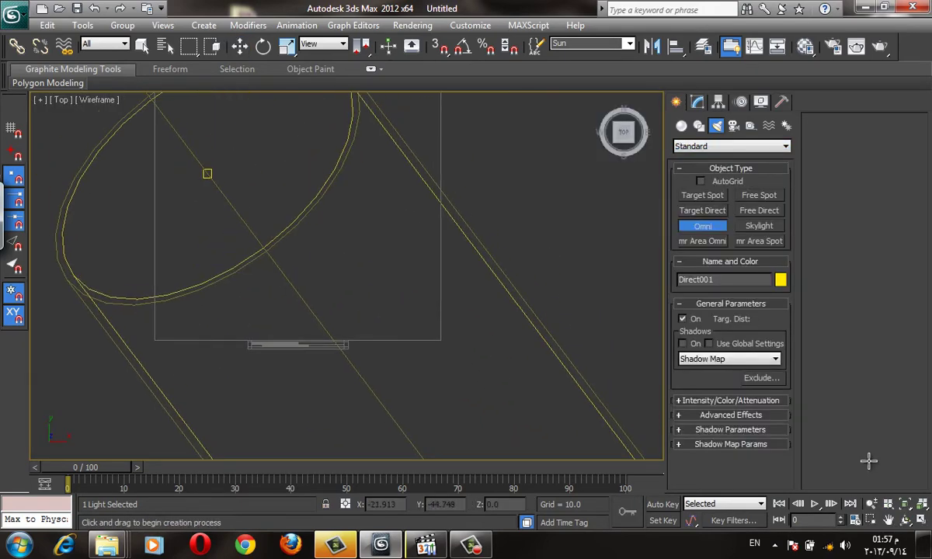
{"action": "key", "text": "p"}
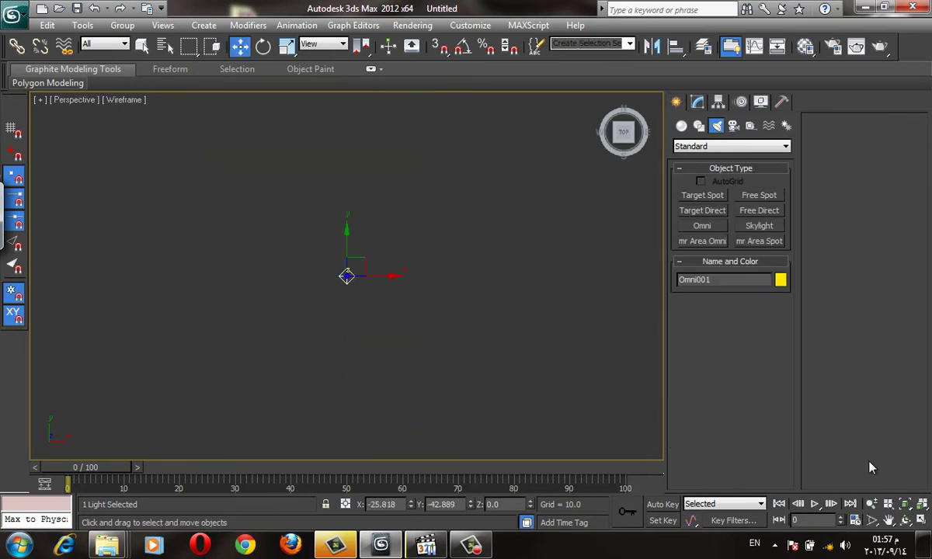
{"action": "key", "text": "F3"}
{"action": "left_click_drag", "start_coordinate": [347, 276], "coordinate": [346, 198]}
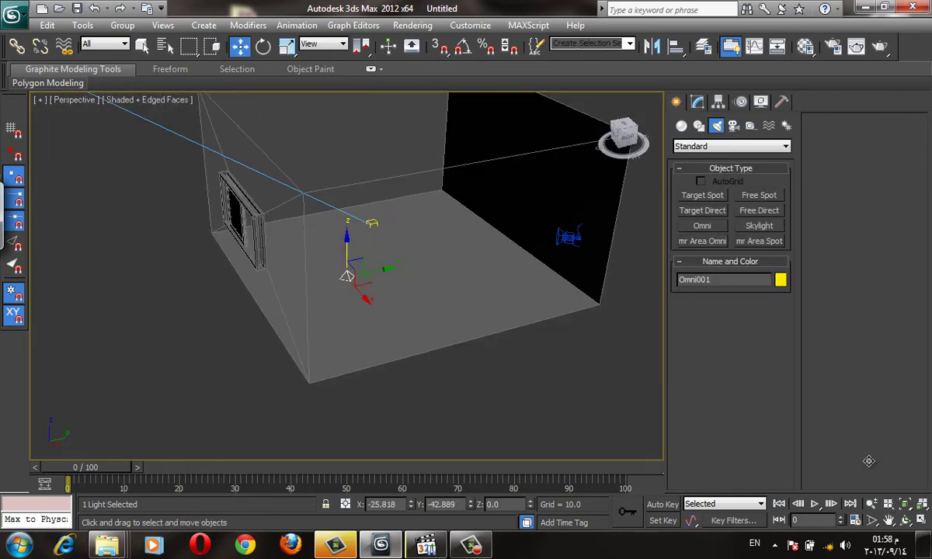
{"action": "middle_click_drag", "start_coordinate": [345, 198], "coordinate": [329, 198], "text": "alt"}
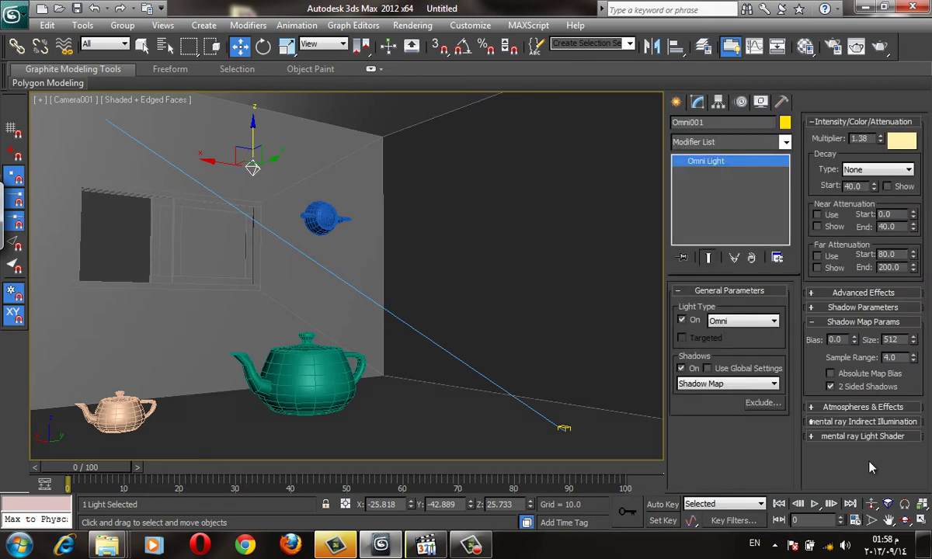
{"action": "key", "text": "shift+q"}
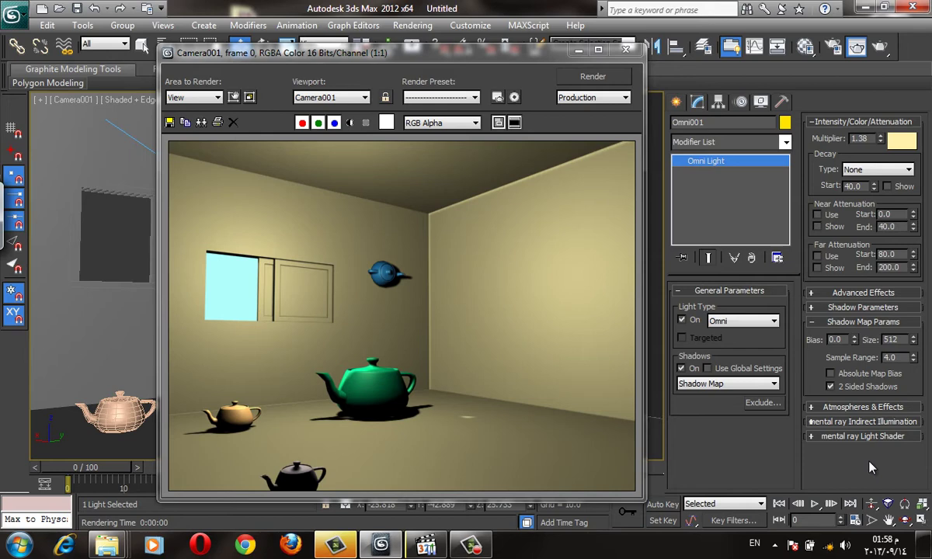
{"action": "left_click", "coordinate": [626, 50]}
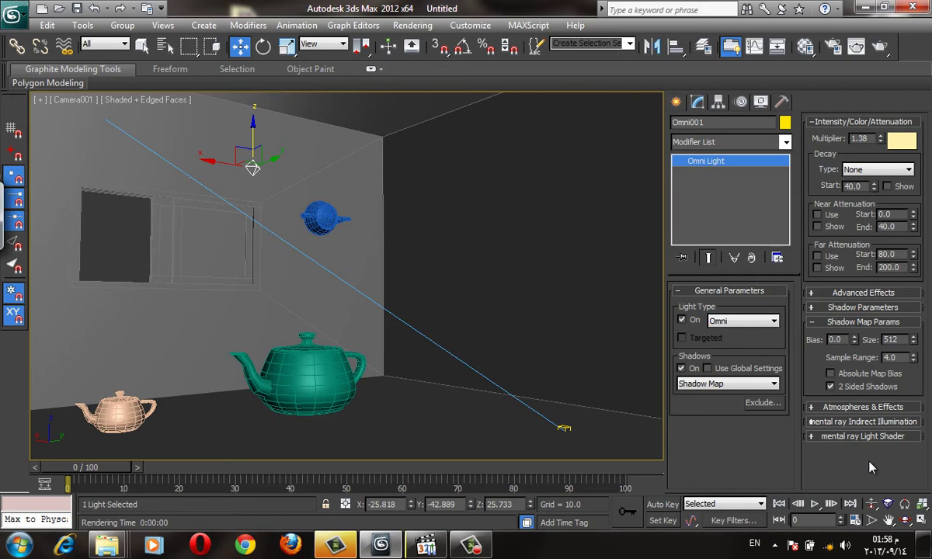
{"action": "left_click", "coordinate": [862, 306]}
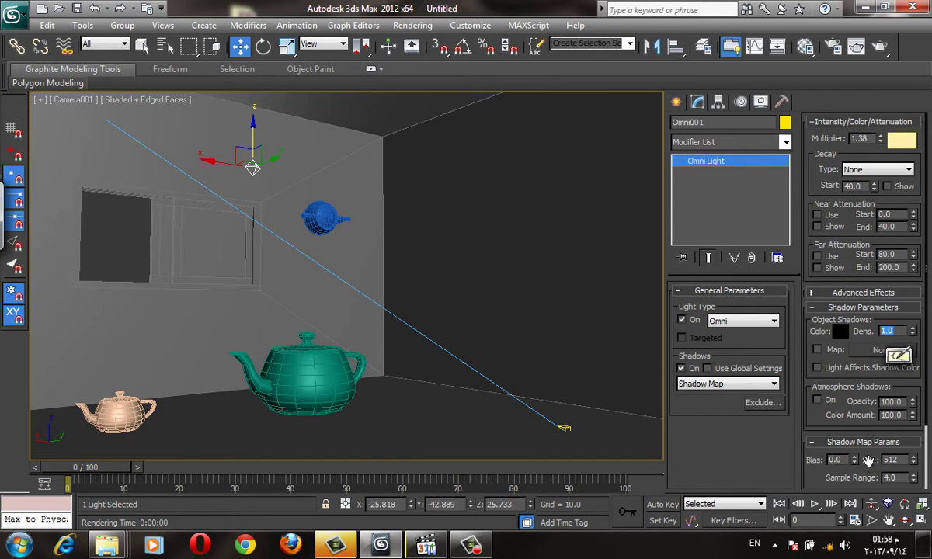
{"action": "left_click", "coordinate": [862, 307]}
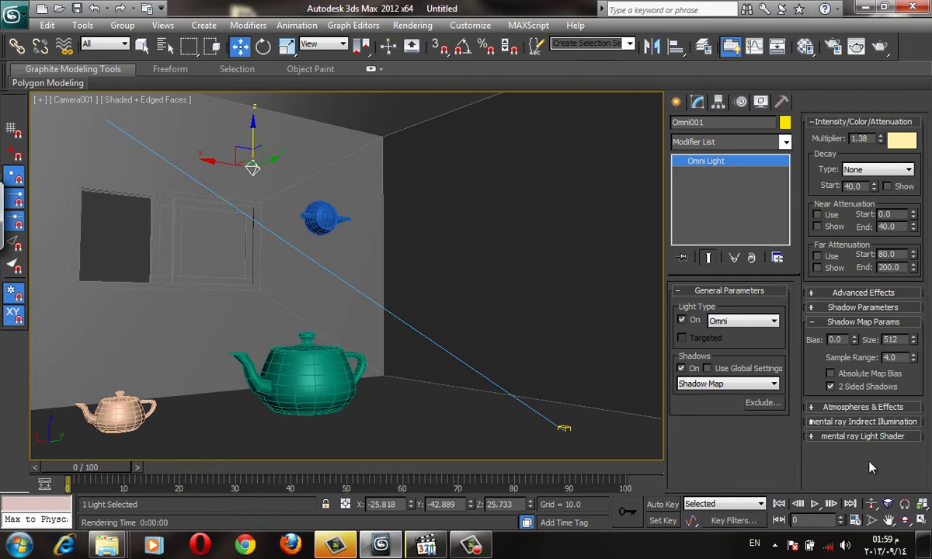
Step: Test-render the omni shadows at sample range 20, then at 4
{"action": "key", "text": "Tab"}
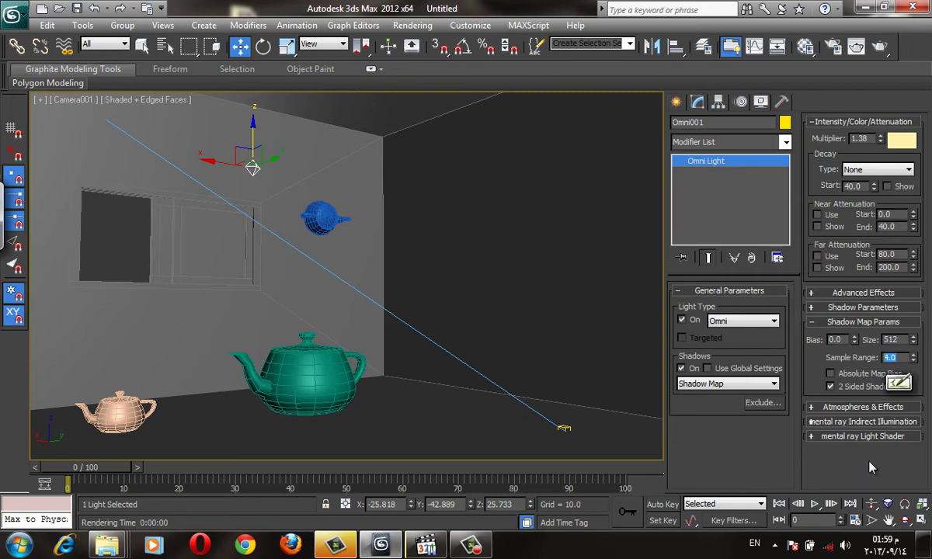
{"action": "type", "text": "20"}
{"action": "key", "text": "Return"}
{"action": "key", "text": "shift+q"}
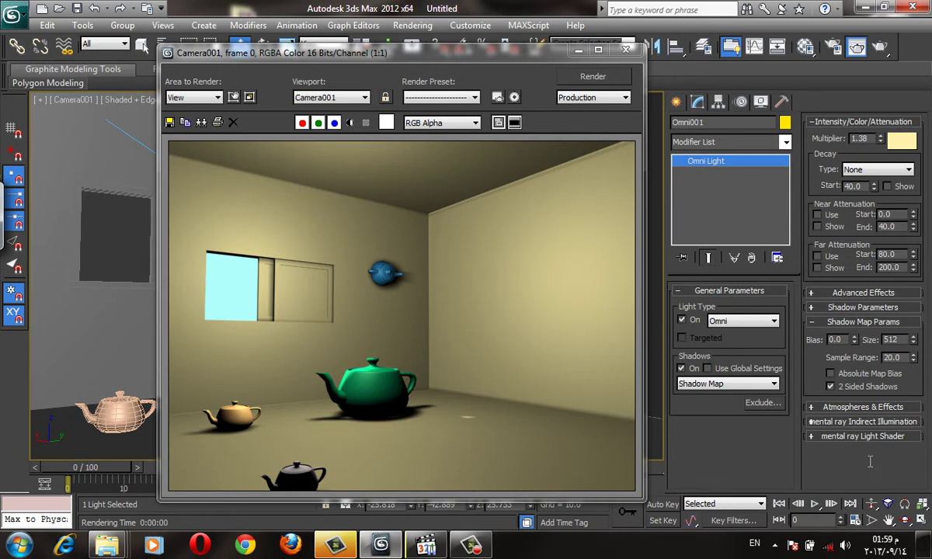
{"action": "double_click", "coordinate": [891, 340]}
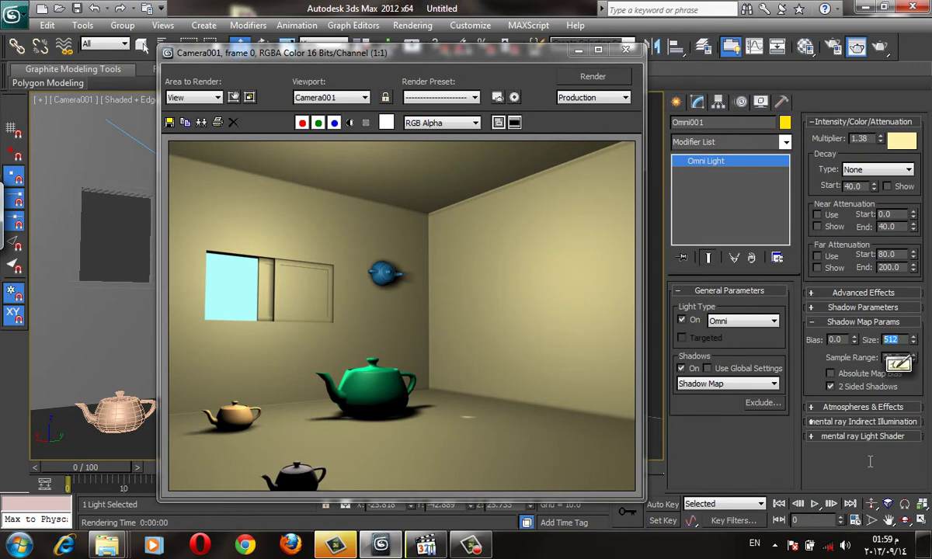
{"action": "key", "text": "Tab"}
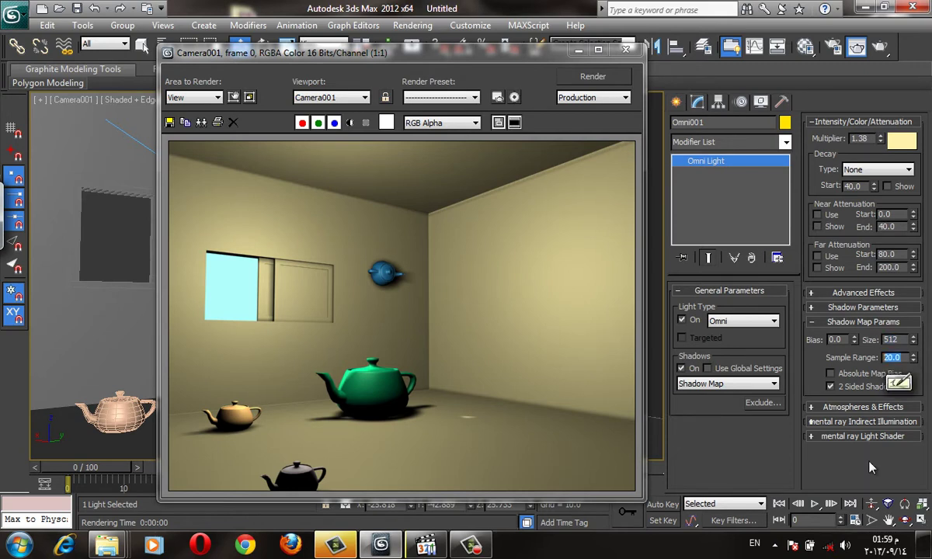
{"action": "type", "text": "4"}
{"action": "key", "text": "Return"}
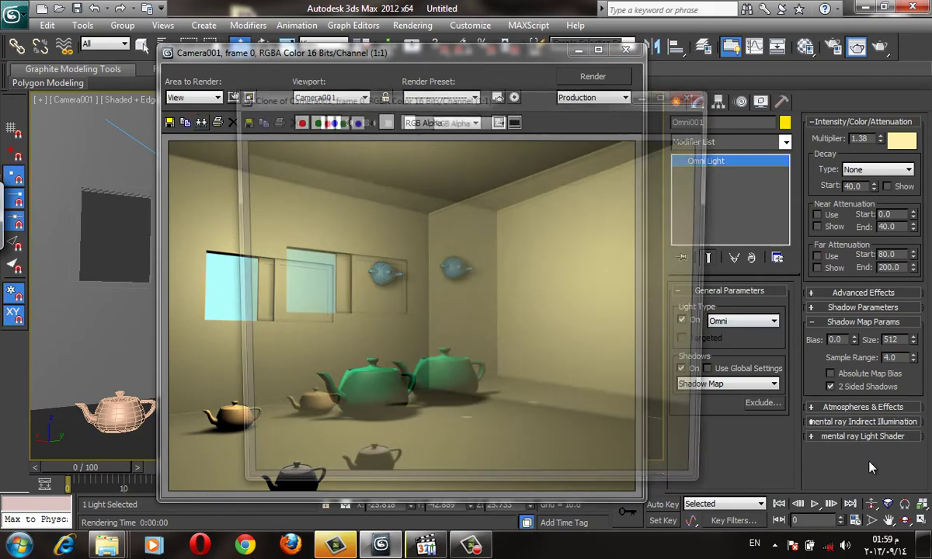
{"action": "key", "text": "F9"}
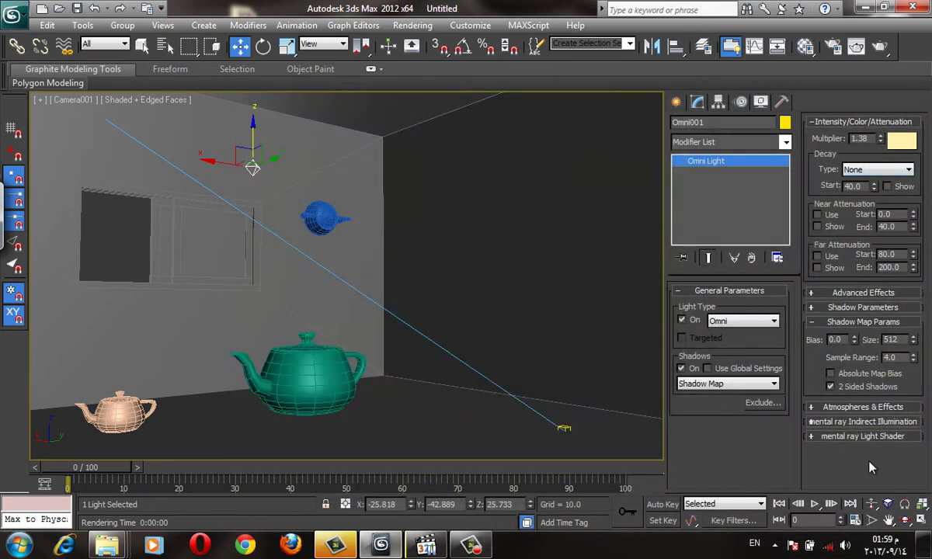
Step: Set the omni light's shadow sample range to 25.0
{"action": "left_click", "coordinate": [890, 357]}
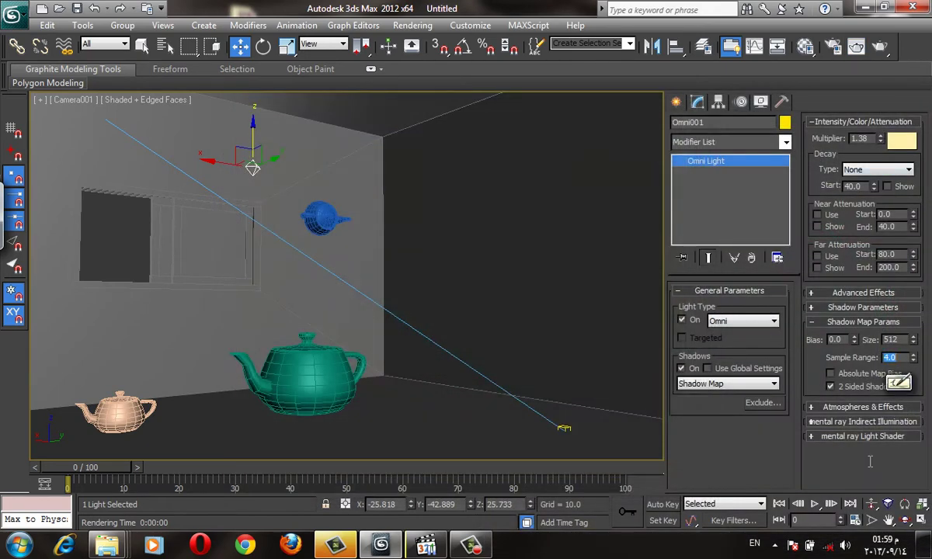
{"action": "type", "text": "25"}
{"action": "key", "text": "Return"}
{"action": "left_click", "coordinate": [868, 461]}
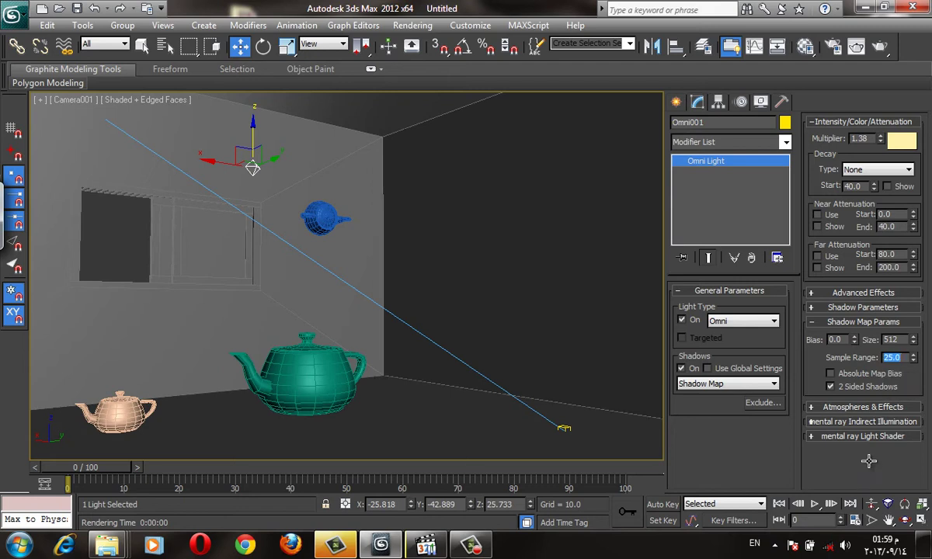
Step: Move the omni light toward the room's right side in wireframe Top view
{"action": "key", "text": "p"}
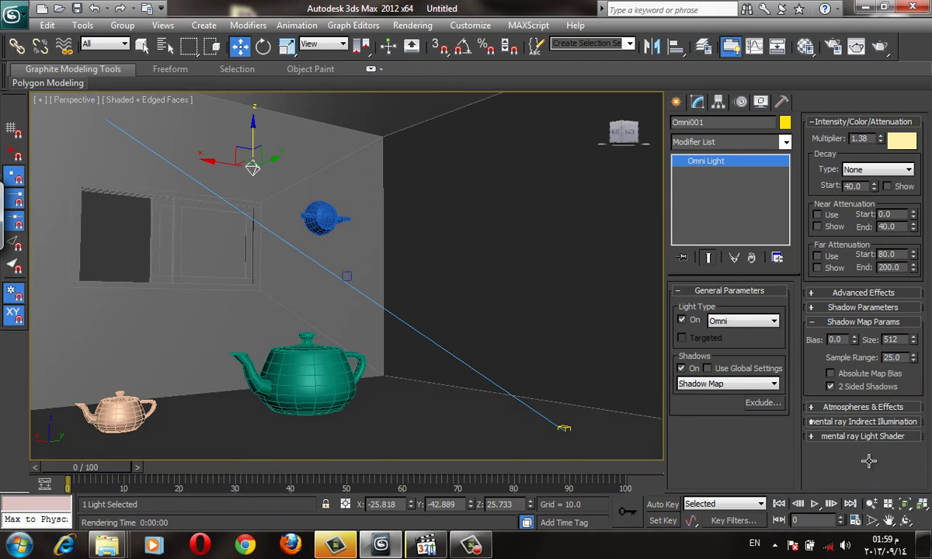
{"action": "key", "text": "t"}
{"action": "key", "text": "F3"}
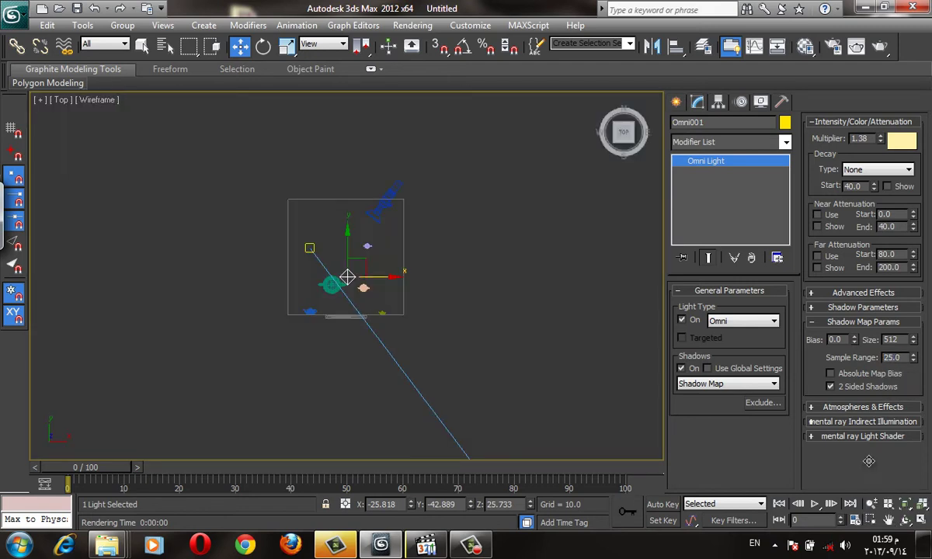
{"action": "left_click_drag", "start_coordinate": [348, 277], "coordinate": [384, 291]}
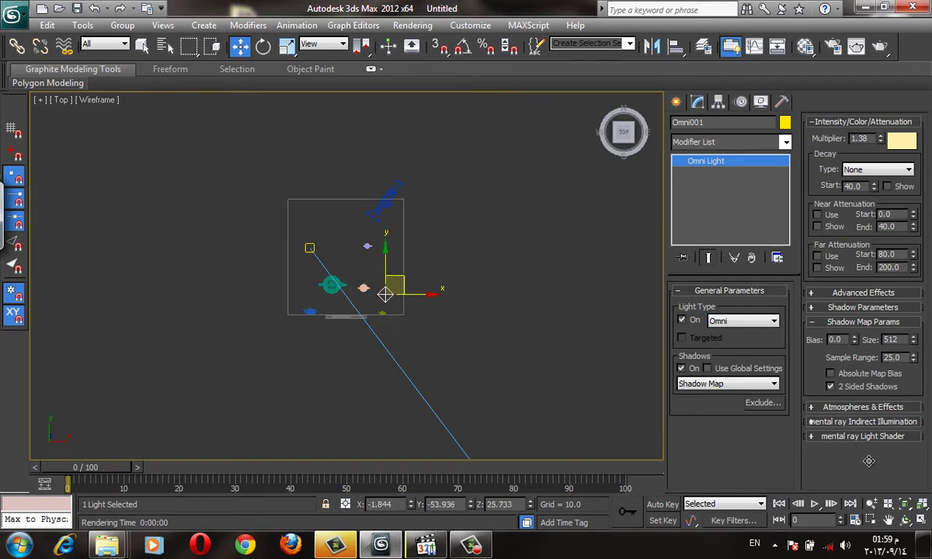
{"action": "key", "text": "z"}
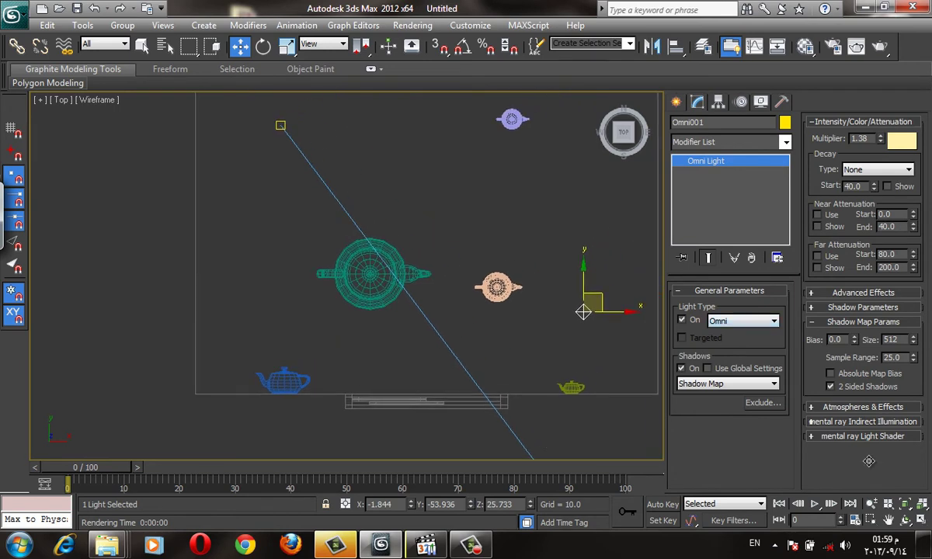
Step: Move Omni001 to the lower right on the XY plane and Shift-copy it left with 2 copies
{"action": "key", "text": "F8"}
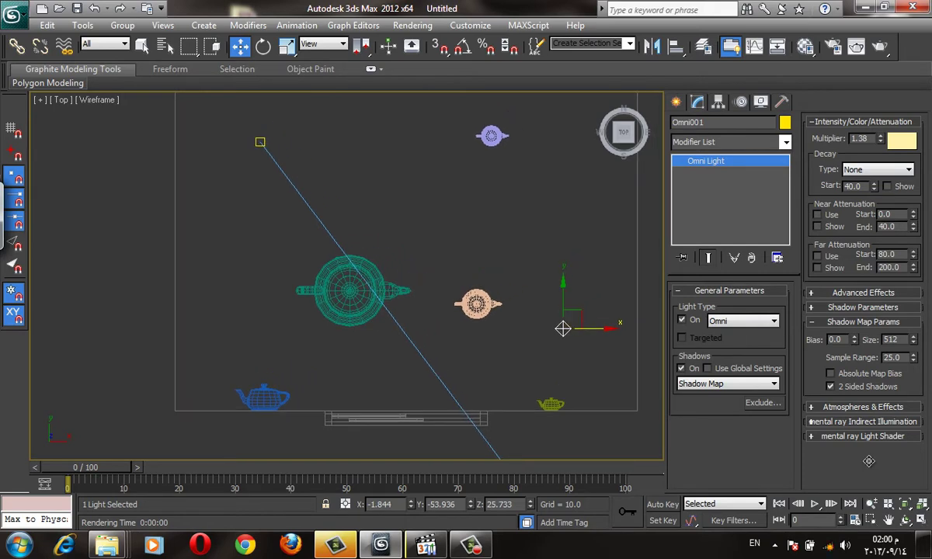
{"action": "mouse_move", "coordinate": [562, 328]}
{"action": "left_mouse_down"}
{"action": "mouse_move", "coordinate": [549, 336]}
{"action": "mouse_move", "coordinate": [585, 355]}
{"action": "left_mouse_up"}
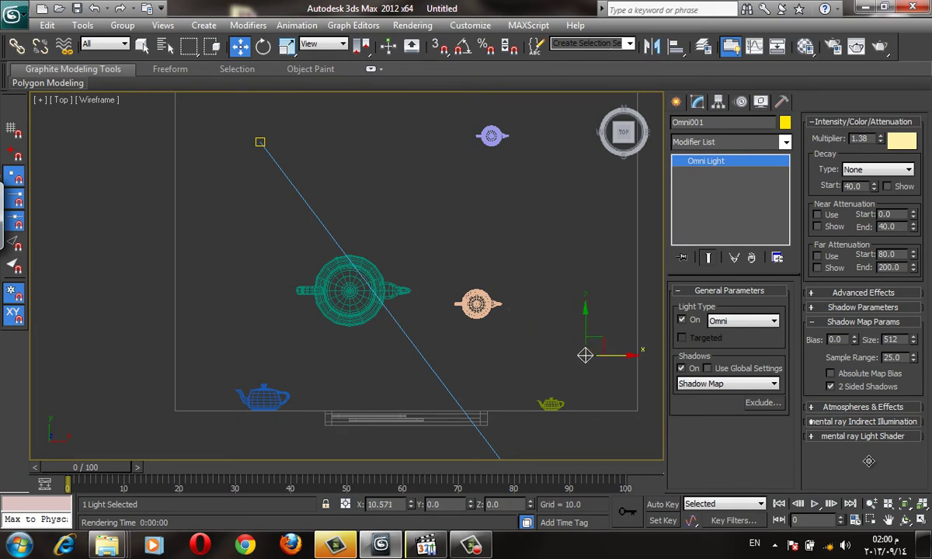
{"action": "left_click_drag", "start_coordinate": [585, 355], "coordinate": [417, 363], "text": "shift"}
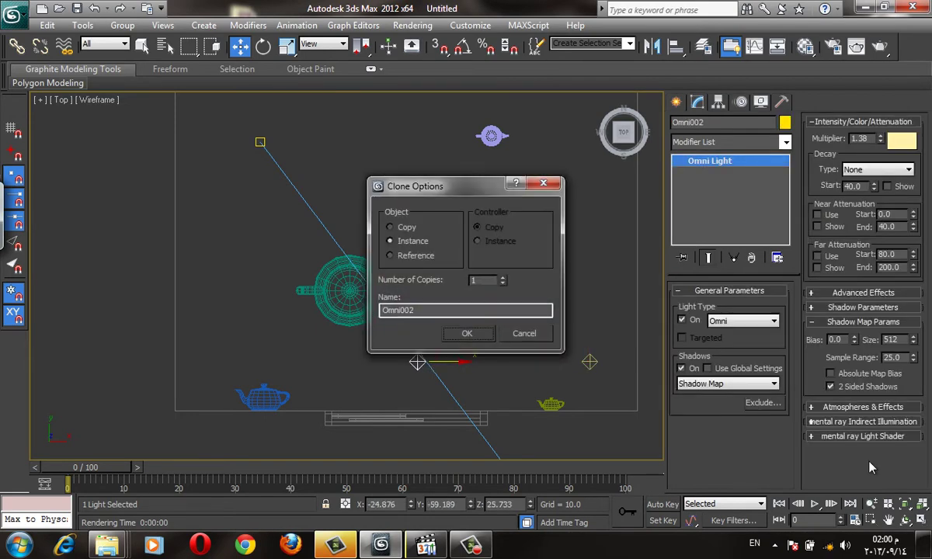
{"action": "type", "text": "2"}
{"action": "key", "text": "Return"}
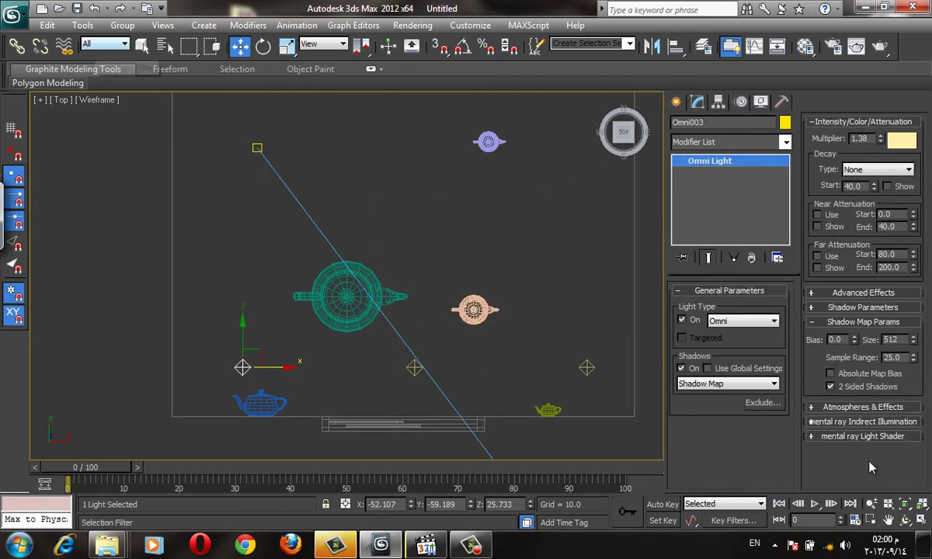
{"action": "left_click", "coordinate": [105, 43]}
Step: Set the selection filter to Lights and clear a trial selection of omni lights
{"action": "key", "text": "Down"}
{"action": "key", "text": "Down"}
{"action": "key", "text": "Down"}
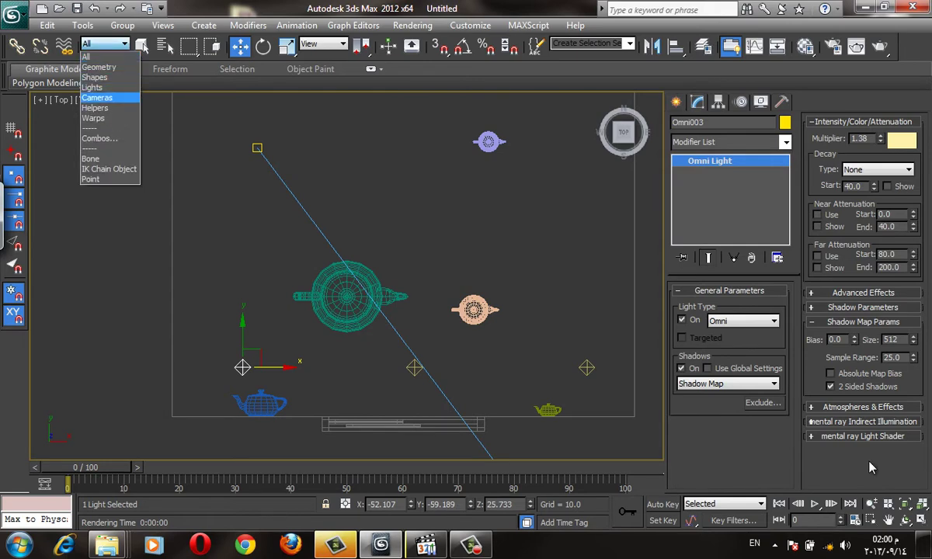
{"action": "key", "text": "Up"}
{"action": "key", "text": "Return"}
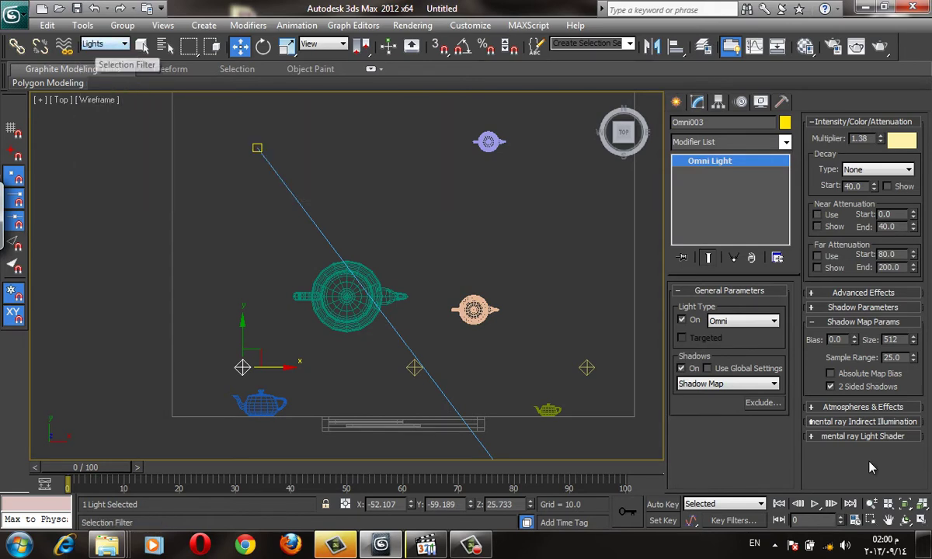
{"action": "key", "text": "ctrl+d"}
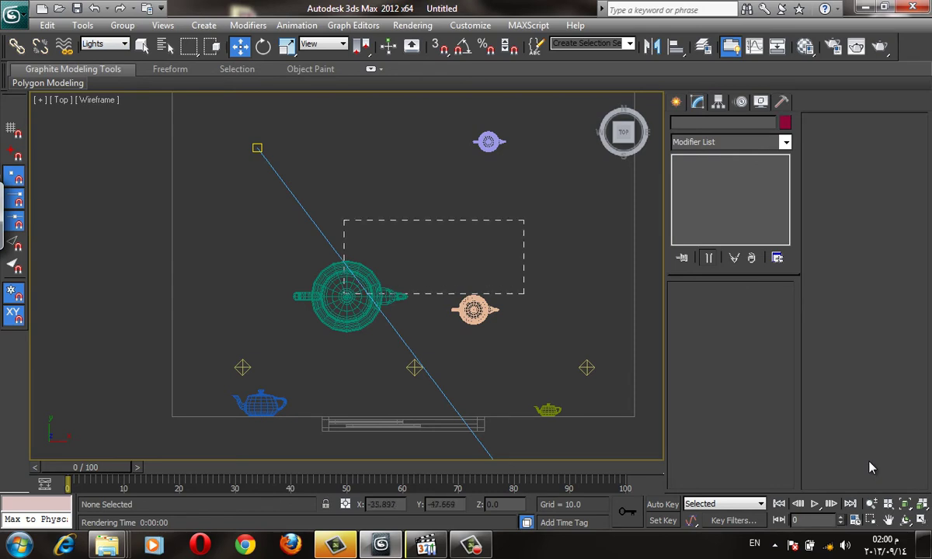
{"action": "left_click_drag", "start_coordinate": [388, 342], "coordinate": [614, 388]}
{"action": "key", "text": "ctrl+d"}
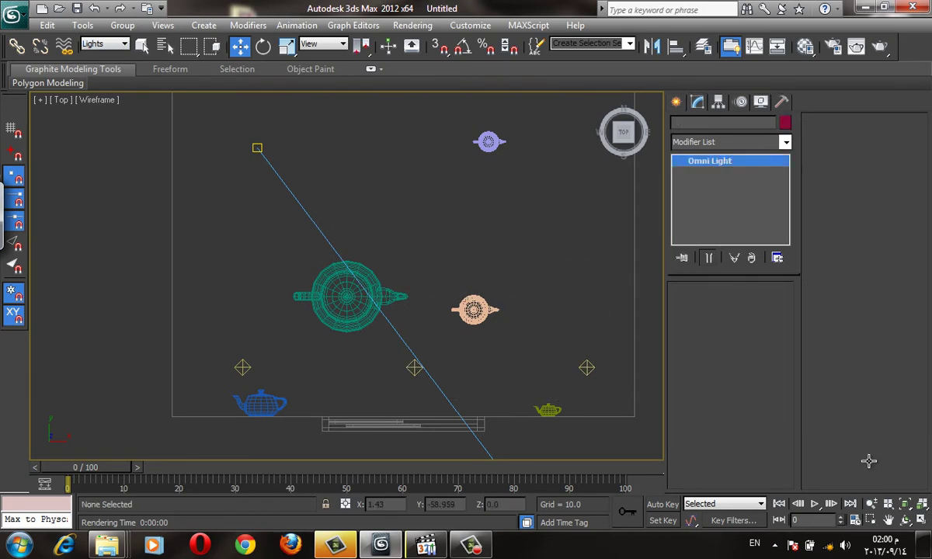
{"action": "key", "text": "ctrl+z"}
{"action": "key", "text": "ctrl+d"}
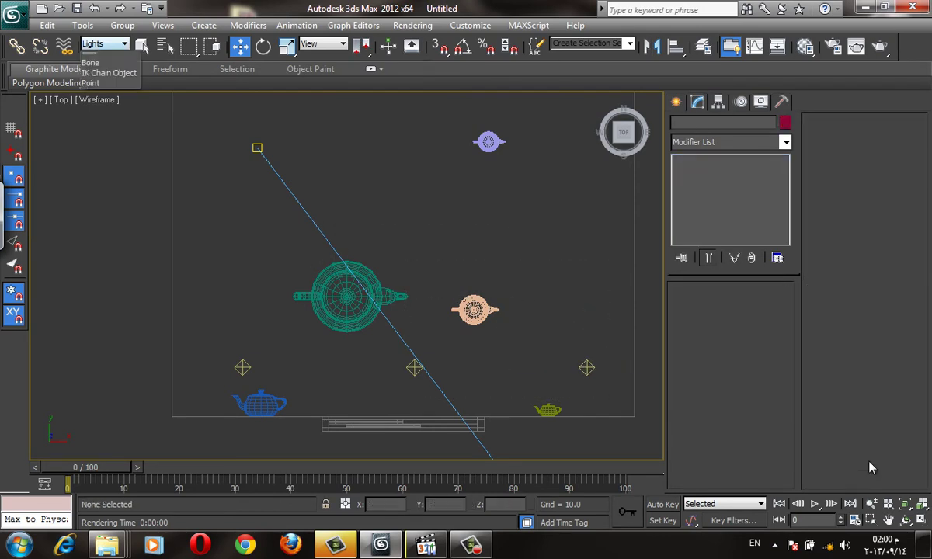
Step: Select the row of three omni lights and clone it upward with 2 copies
{"action": "left_click", "coordinate": [105, 44]}
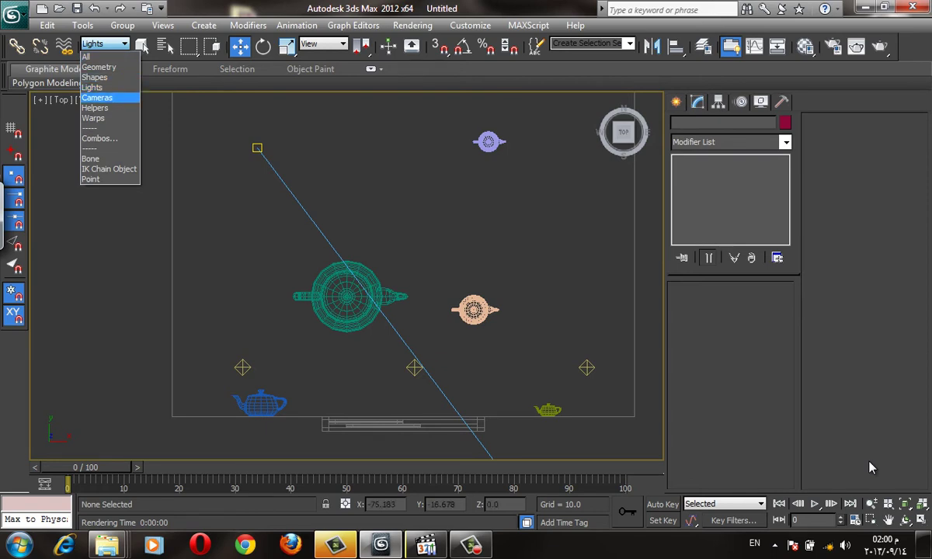
{"action": "left_click", "coordinate": [91, 87]}
{"action": "left_click_drag", "start_coordinate": [187, 321], "coordinate": [630, 393]}
{"action": "left_click_drag", "start_coordinate": [870, 467], "coordinate": [870, 467]}
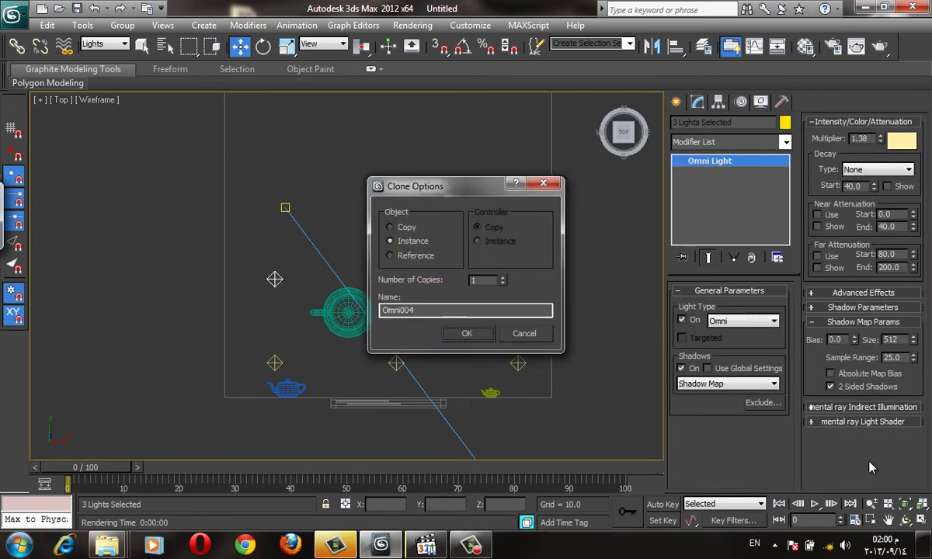
{"action": "key", "text": "Return"}
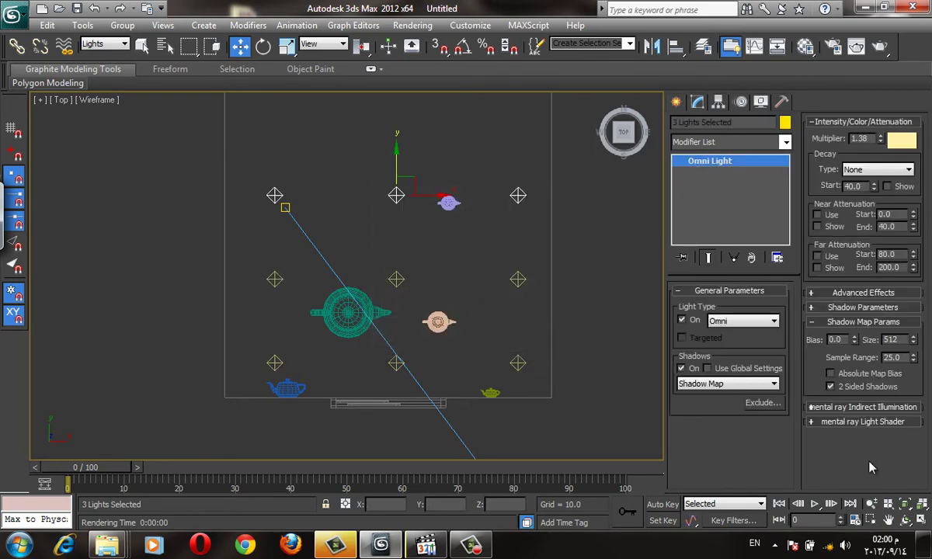
Step: Select all nine lights and clone them downward in Front view as instances
{"action": "key", "text": "ctrl+a"}
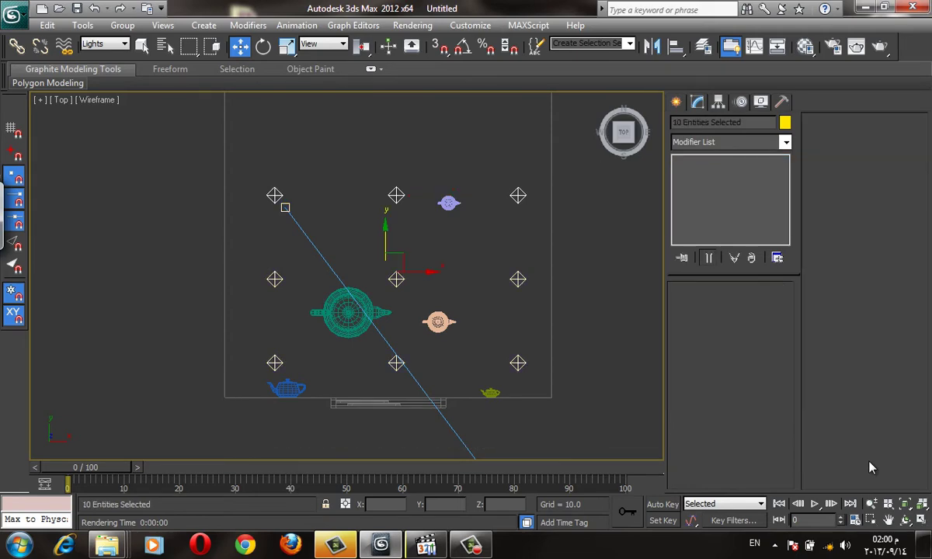
{"action": "key", "text": "f"}
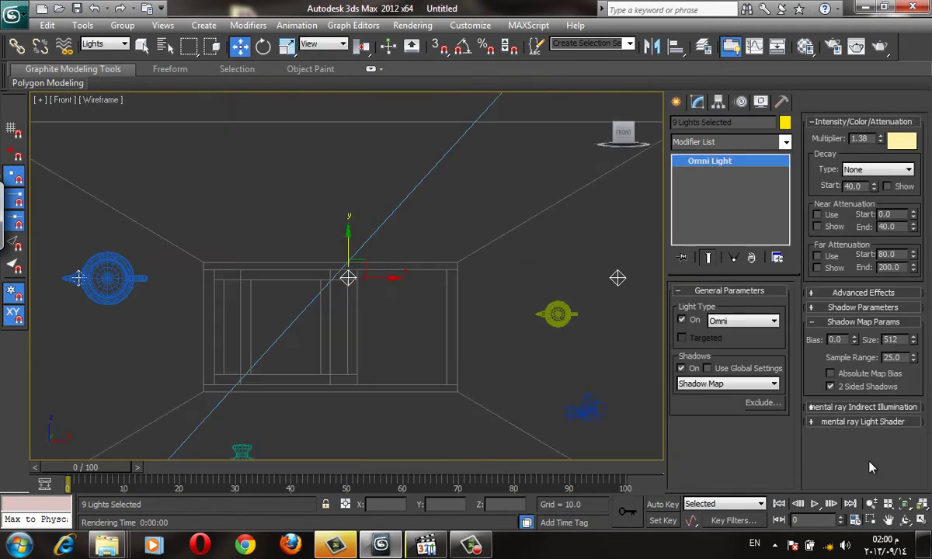
{"action": "key", "text": "z"}
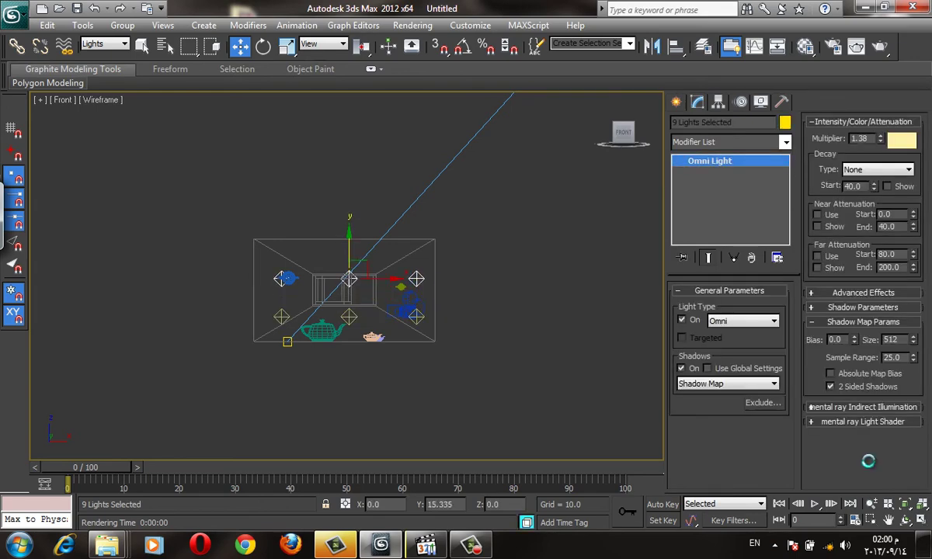
{"action": "key", "text": "ctrl+v"}
{"action": "key", "text": "Return"}
{"action": "key", "text": "p"}
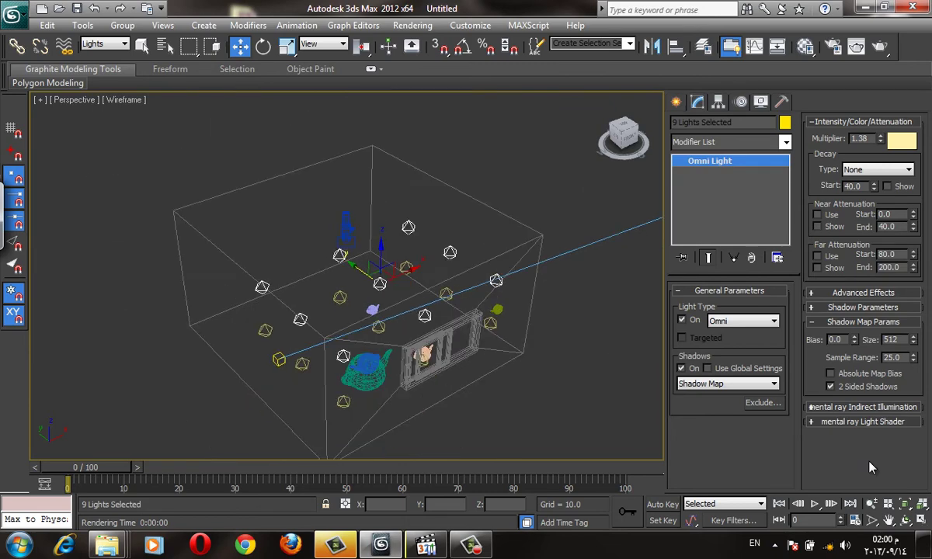
Step: In Top view, region-select the right-hand column of omni lights and move them sideways
{"action": "key", "text": "t"}
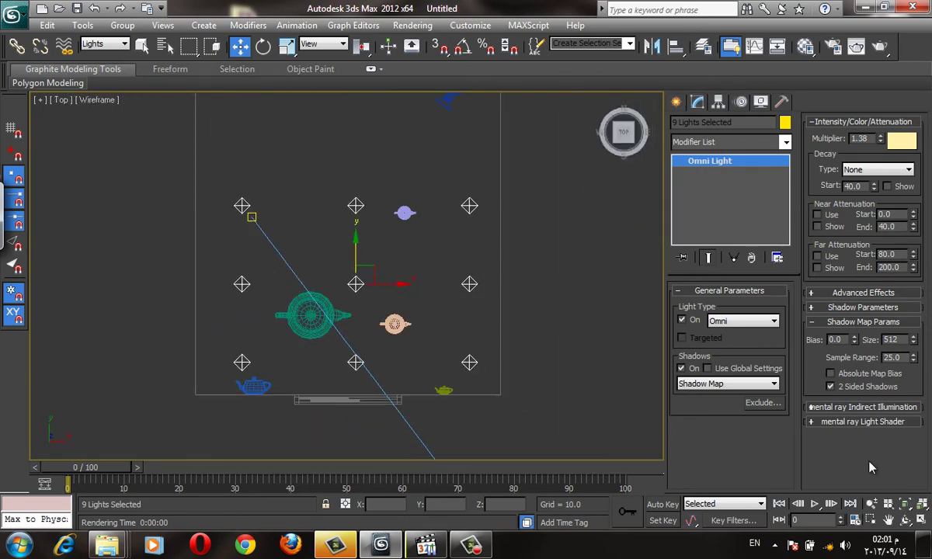
{"action": "left_click_drag", "start_coordinate": [441, 141], "coordinate": [500, 454]}
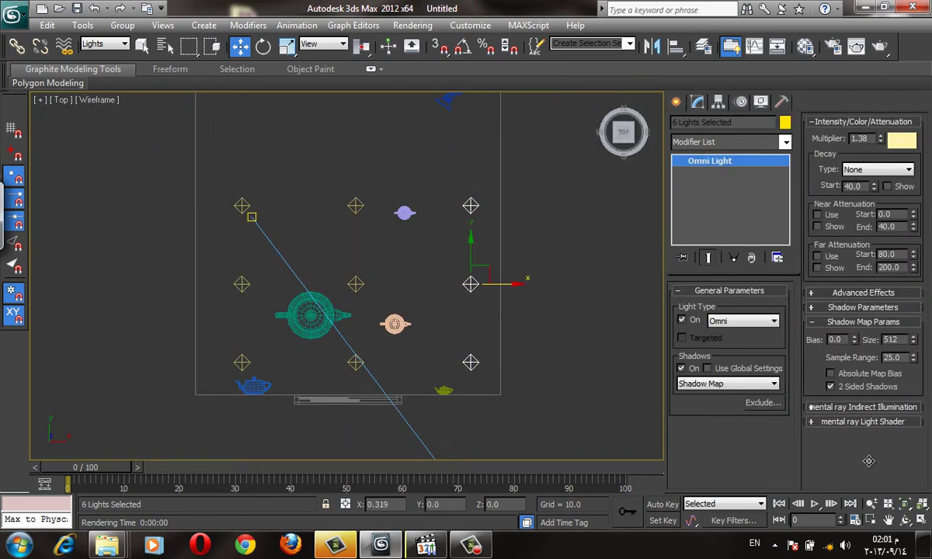
{"action": "left_click_drag", "start_coordinate": [869, 461], "coordinate": [870, 468]}
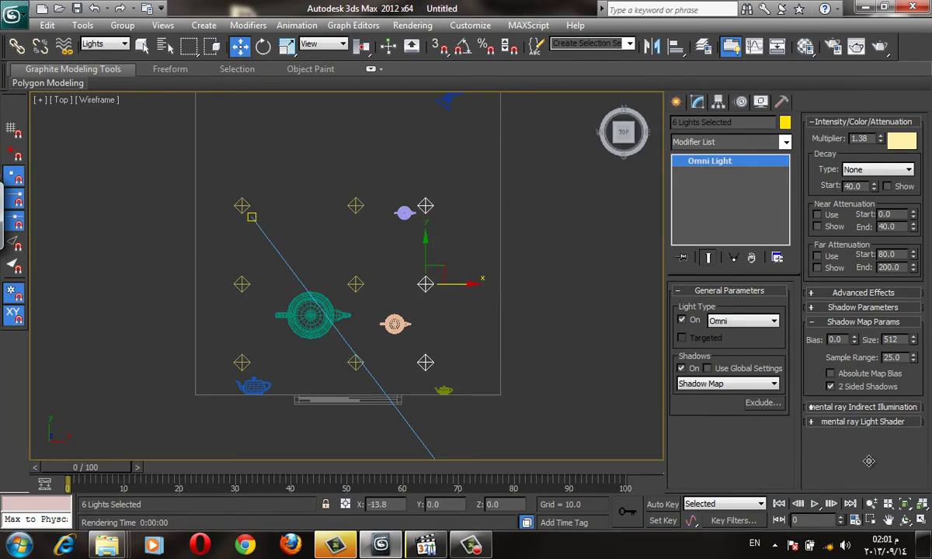
{"action": "middle_click_drag", "start_coordinate": [869, 460], "coordinate": [868, 462]}
{"action": "scroll", "coordinate": [870, 462], "scroll_direction": "down", "scroll_amount": 3}
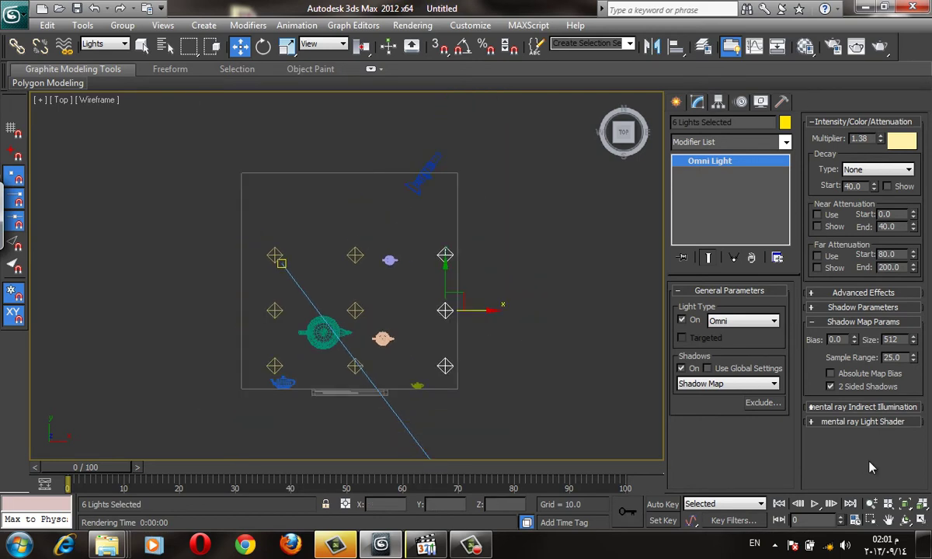
{"action": "left_click_drag", "start_coordinate": [870, 468], "coordinate": [870, 468]}
Step: Orbit the view to check the light layers, undoing the last change
{"action": "middle_click_drag", "start_coordinate": [870, 467], "coordinate": [869, 462]}
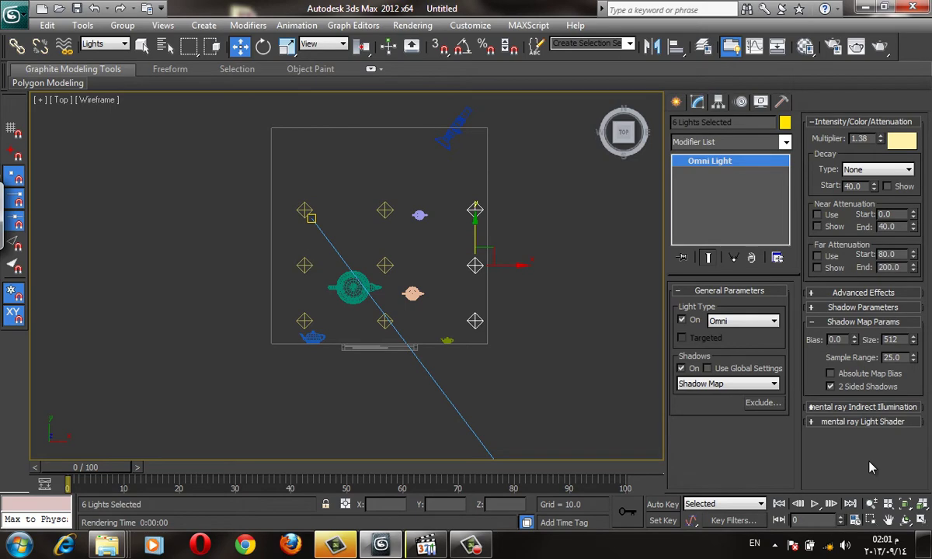
{"action": "middle_click_drag", "start_coordinate": [871, 468], "coordinate": [870, 468], "text": "alt"}
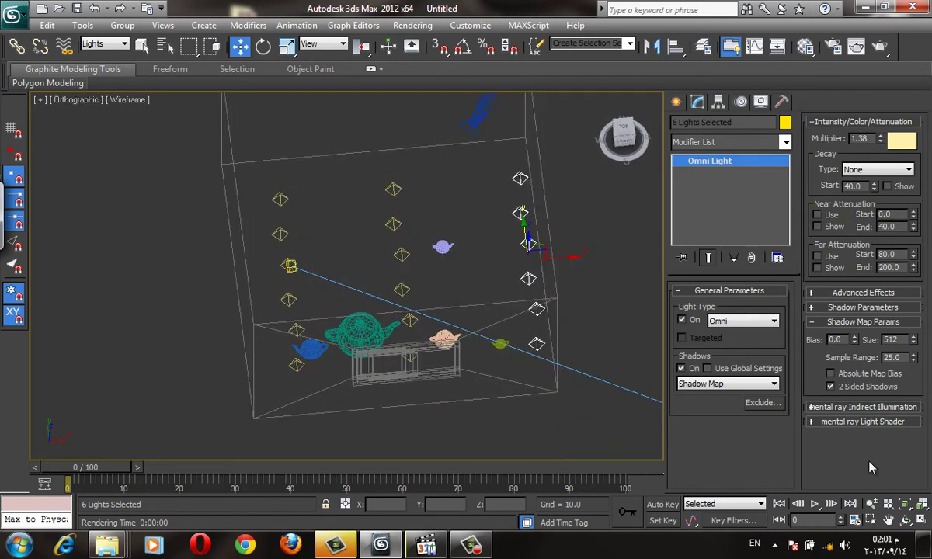
{"action": "key", "text": "ctrl+z"}
Step: Undo the earlier light moves and zoom in on the Top view of the room
{"action": "key", "text": "shift+z"}
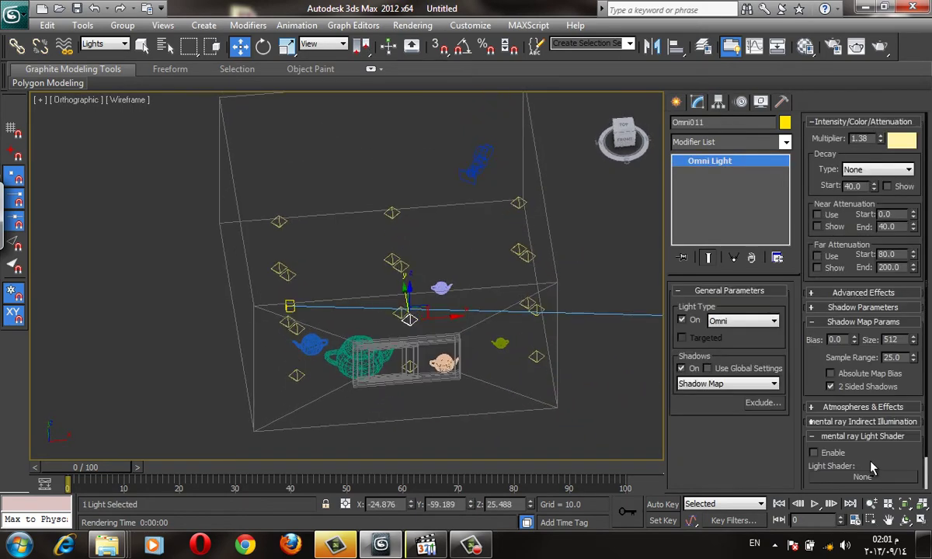
{"action": "key", "text": "shift+z"}
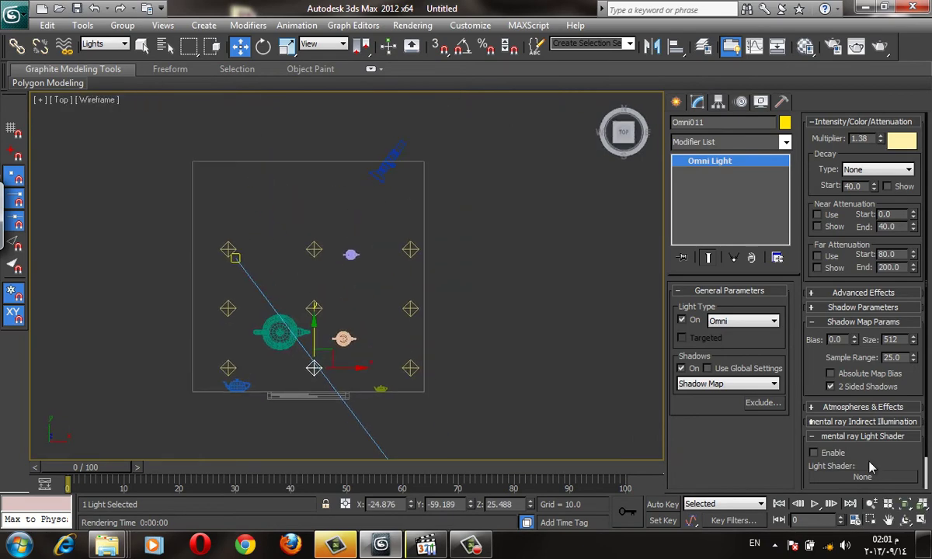
{"action": "key", "text": "ctrl+z"}
{"action": "key", "text": "ctrl+z"}
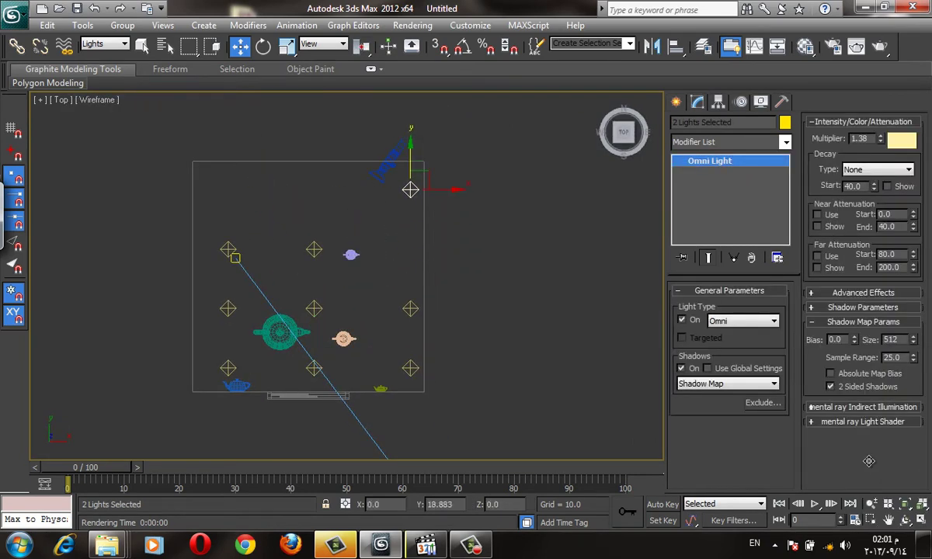
{"action": "key", "text": "ctrl+z"}
{"action": "key", "text": "ctrl+z"}
{"action": "key", "text": "ctrl+z"}
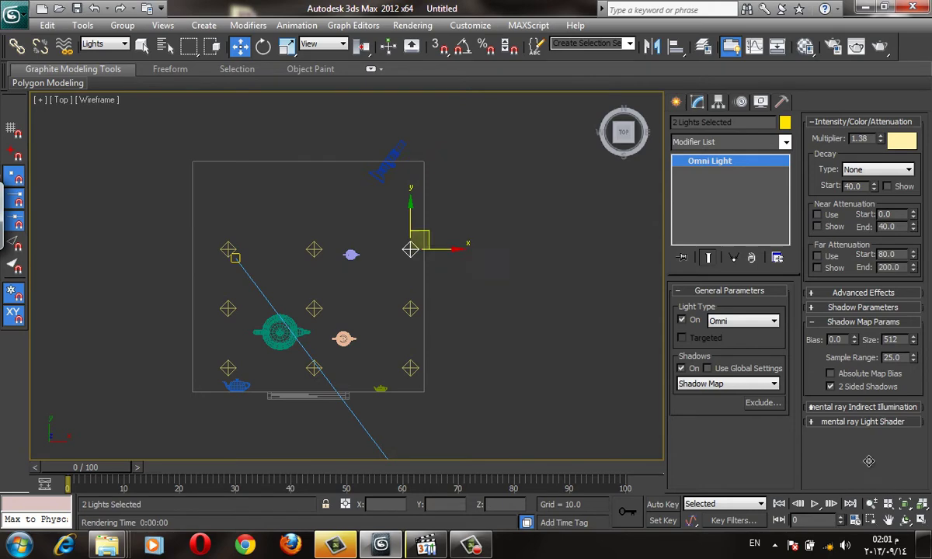
{"action": "key", "text": "ctrl+z"}
{"action": "key", "text": "ctrl+z"}
{"action": "key", "text": "ctrl+z"}
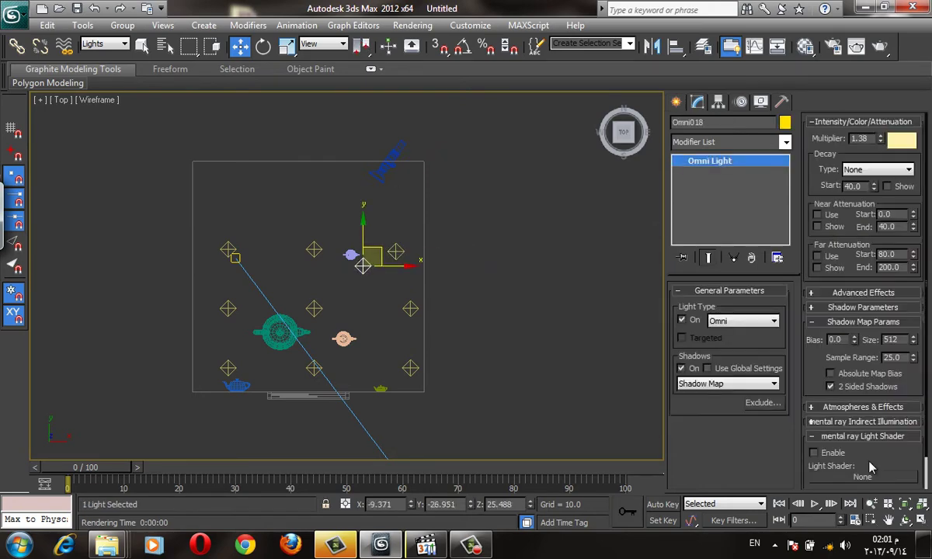
{"action": "key", "text": "ctrl+z"}
{"action": "key", "text": "ctrl+z"}
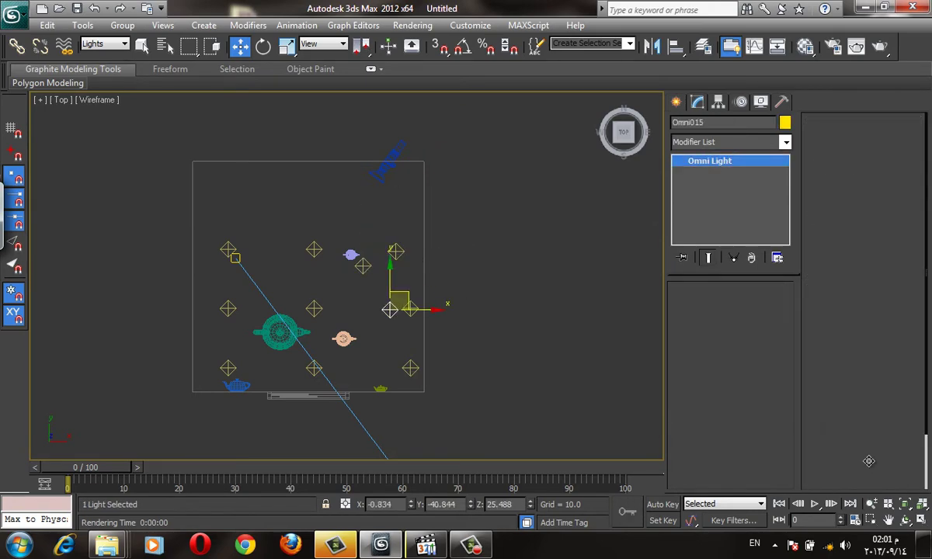
{"action": "key", "text": "ctrl+z"}
{"action": "key", "text": "ctrl+z"}
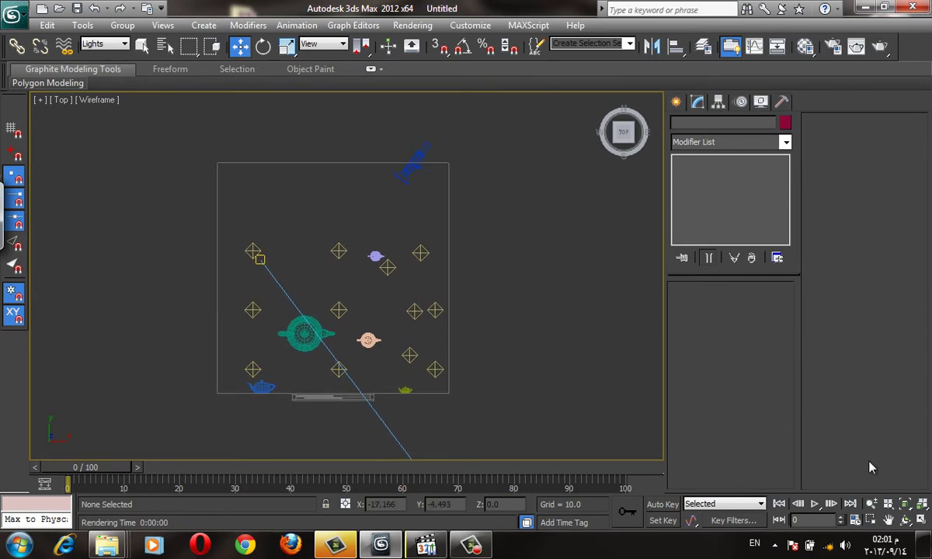
{"action": "key", "text": "bracketright"}
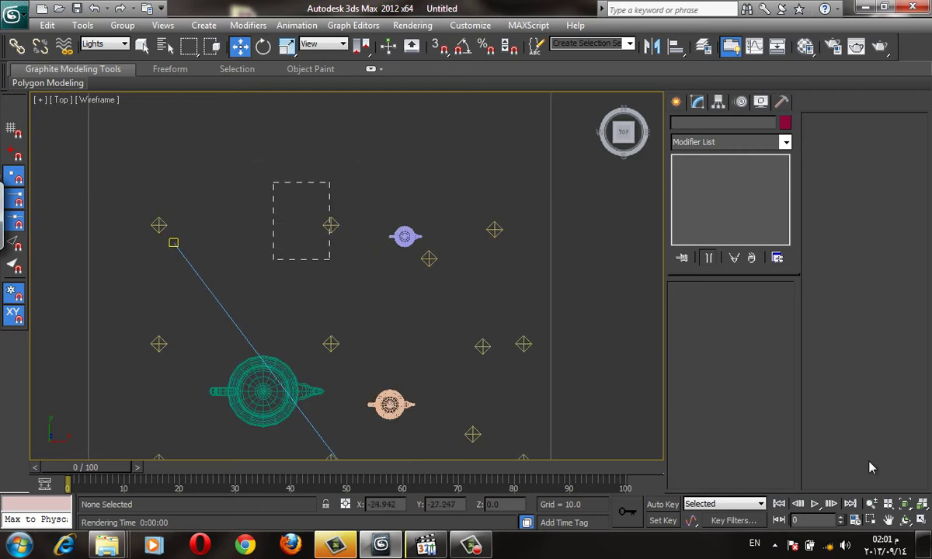
Step: Try moving the two stacked lights near the top toward the top wall, then undo
{"action": "left_click_drag", "start_coordinate": [330, 259], "coordinate": [377, 294]}
{"action": "left_click_drag", "start_coordinate": [331, 225], "coordinate": [331, 189]}
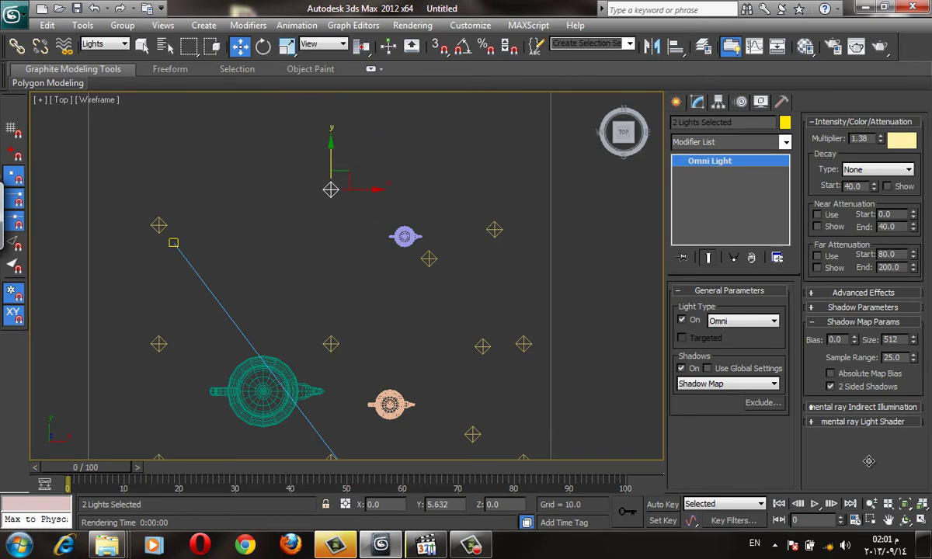
{"action": "key", "text": "ctrl+z"}
{"action": "key", "text": "ctrl+z"}
{"action": "key", "text": "shift+z"}
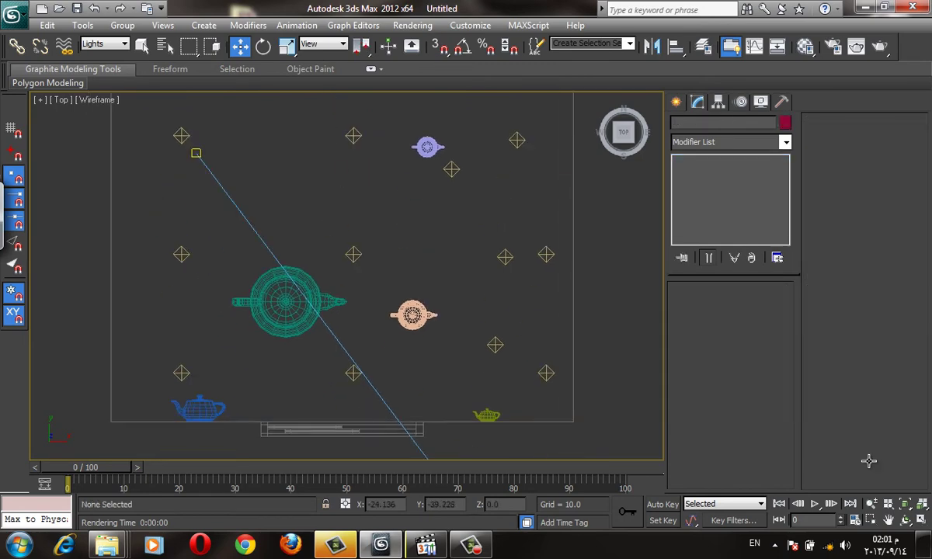
Step: Clone the middle light near the lavender teapot and below the green teapot, then undo the copies
{"action": "left_click", "coordinate": [353, 255]}
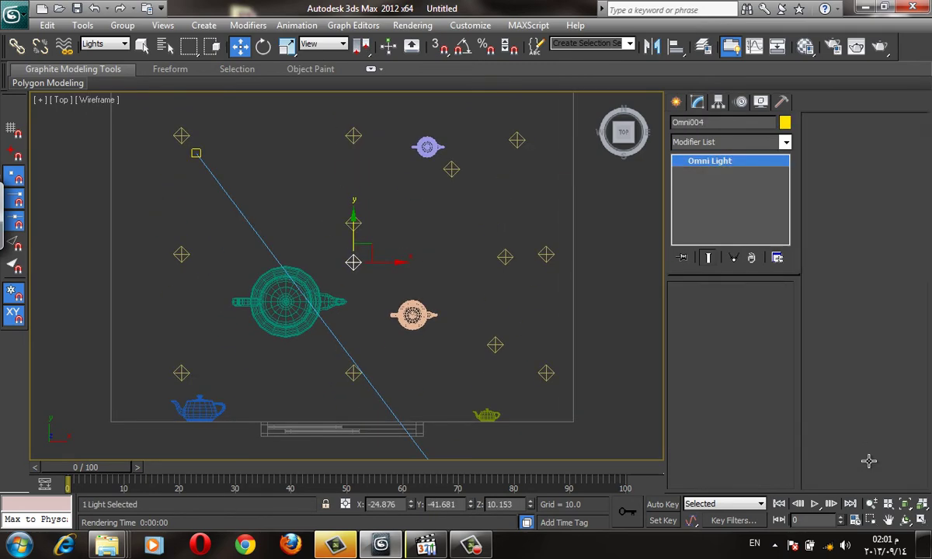
{"action": "left_click_drag", "start_coordinate": [354, 262], "coordinate": [390, 170], "text": "shift"}
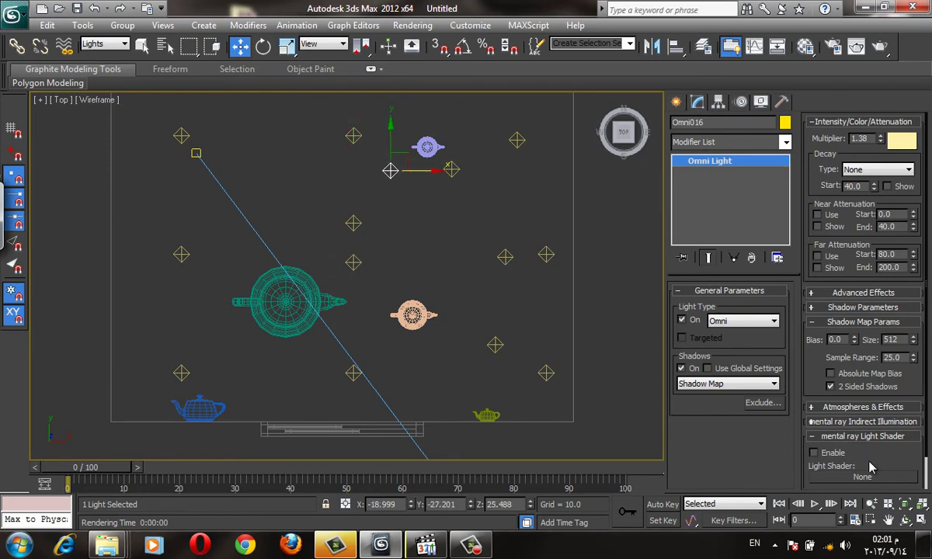
{"action": "left_click_drag", "start_coordinate": [354, 373], "coordinate": [304, 342]}
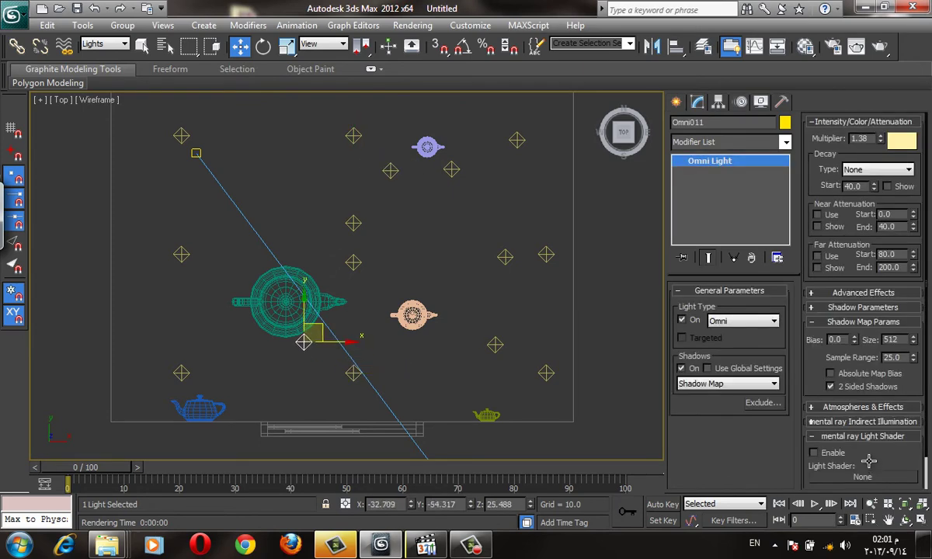
{"action": "mouse_move", "coordinate": [495, 345]}
{"action": "left_mouse_down"}
{"action": "mouse_move", "coordinate": [446, 332]}
{"action": "mouse_move", "coordinate": [440, 206]}
{"action": "left_mouse_up"}
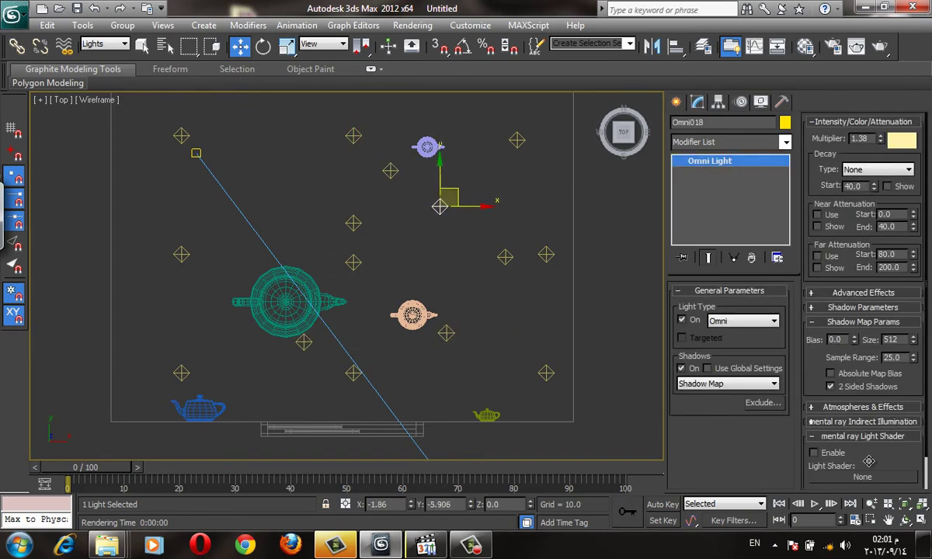
{"action": "key", "text": "ctrl+z"}
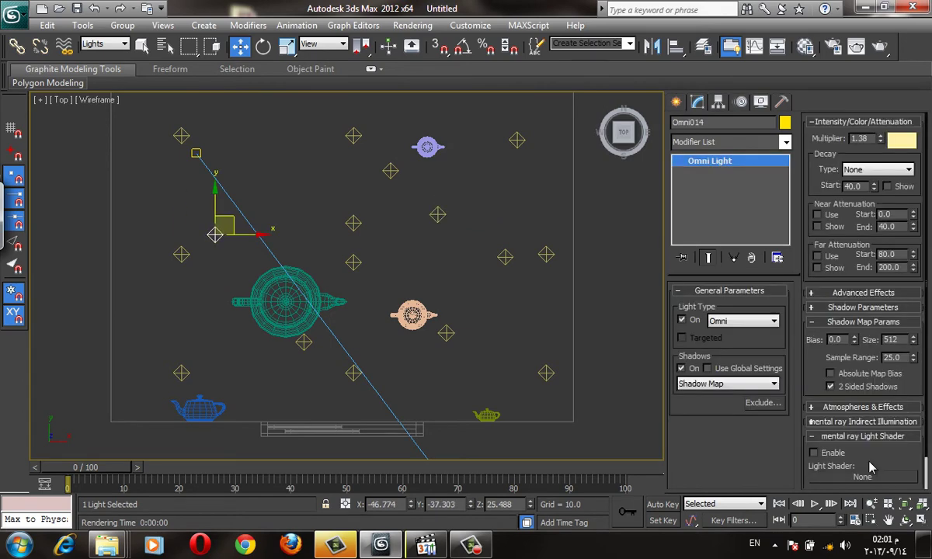
{"action": "key", "text": "ctrl+z"}
{"action": "key", "text": "ctrl+z"}
{"action": "key", "text": "ctrl+z"}
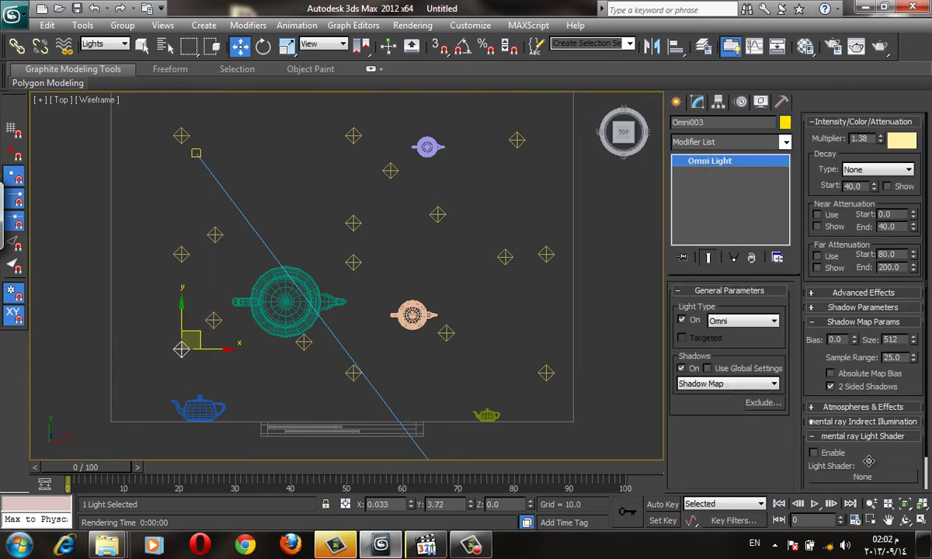
{"action": "key", "text": "ctrl+z"}
{"action": "key", "text": "shift+z"}
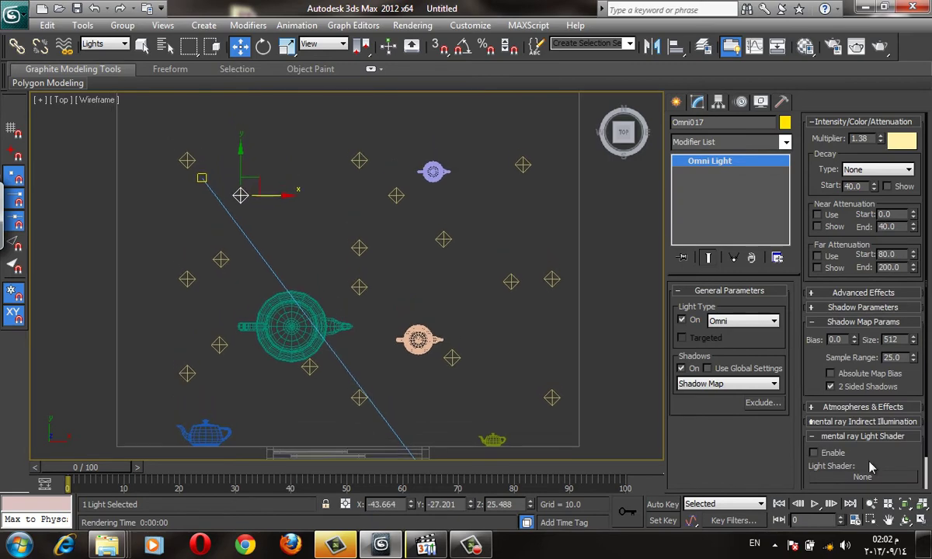
Step: Undo further light moves and view the room through Camera001 in shaded mode
{"action": "key", "text": "shift+z"}
{"action": "key", "text": "shift+z"}
{"action": "key", "text": "shift+z"}
{"action": "key", "text": "shift+z"}
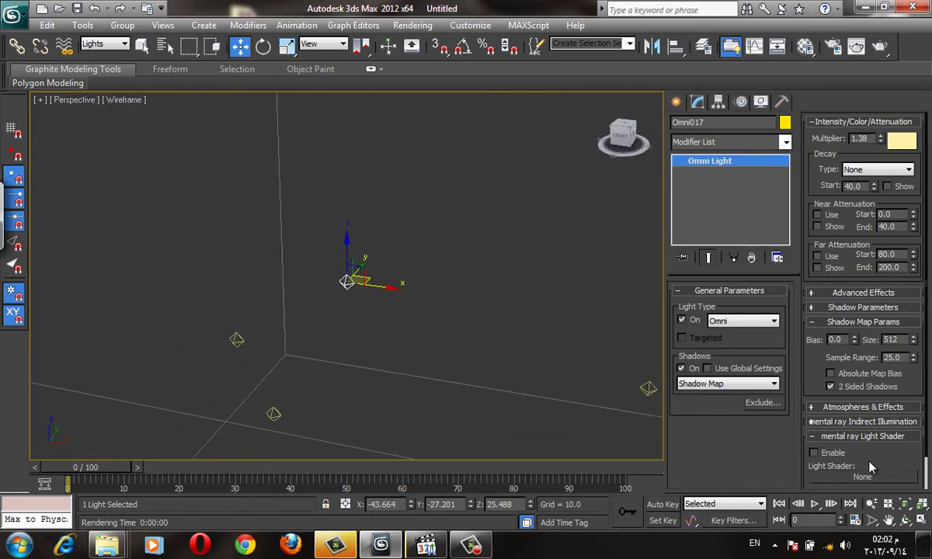
{"action": "key", "text": "shift+z"}
{"action": "key", "text": "shift+z"}
{"action": "key", "text": "shift+z"}
{"action": "key", "text": "shift+z"}
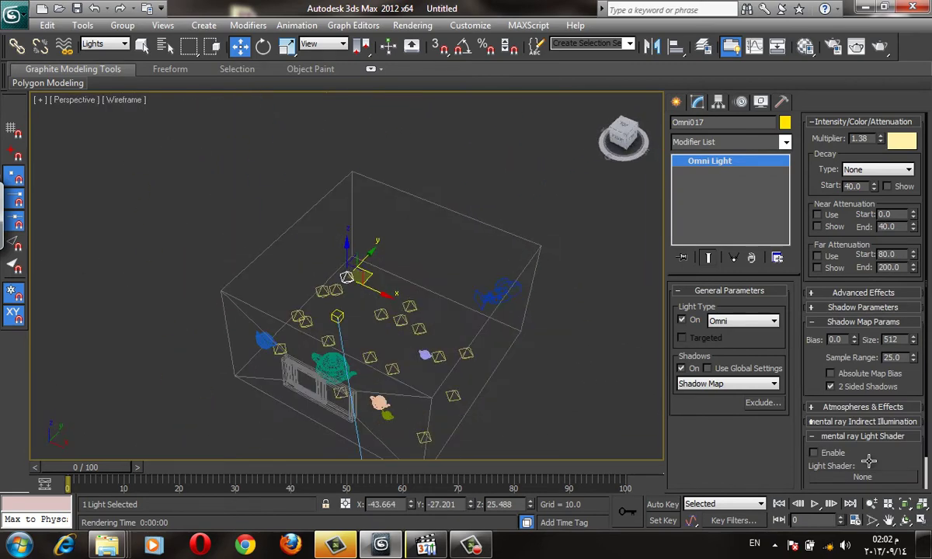
{"action": "key", "text": "shift+z"}
{"action": "key", "text": "shift+z"}
{"action": "key", "text": "ctrl+z"}
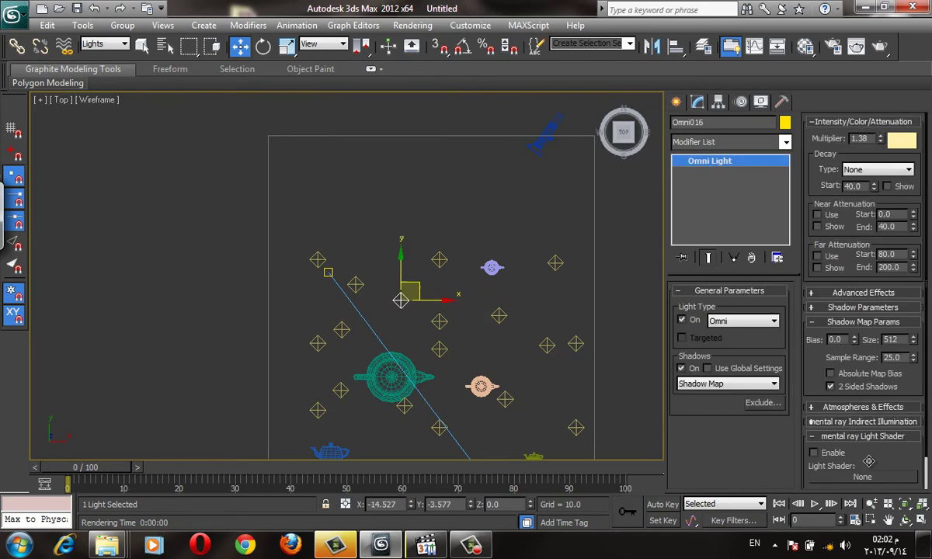
{"action": "key", "text": "ctrl+z"}
{"action": "key", "text": "ctrl+z"}
{"action": "key", "text": "ctrl+z"}
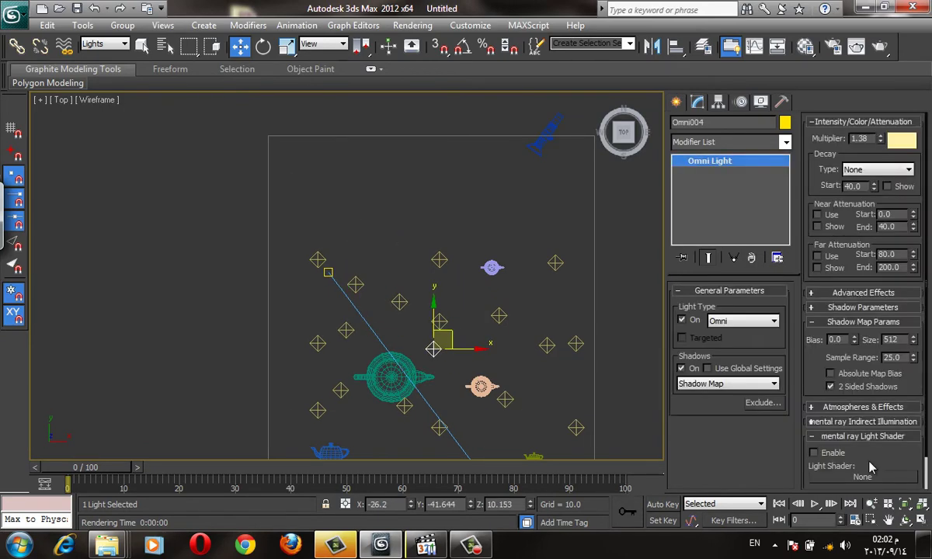
{"action": "key", "text": "ctrl+z"}
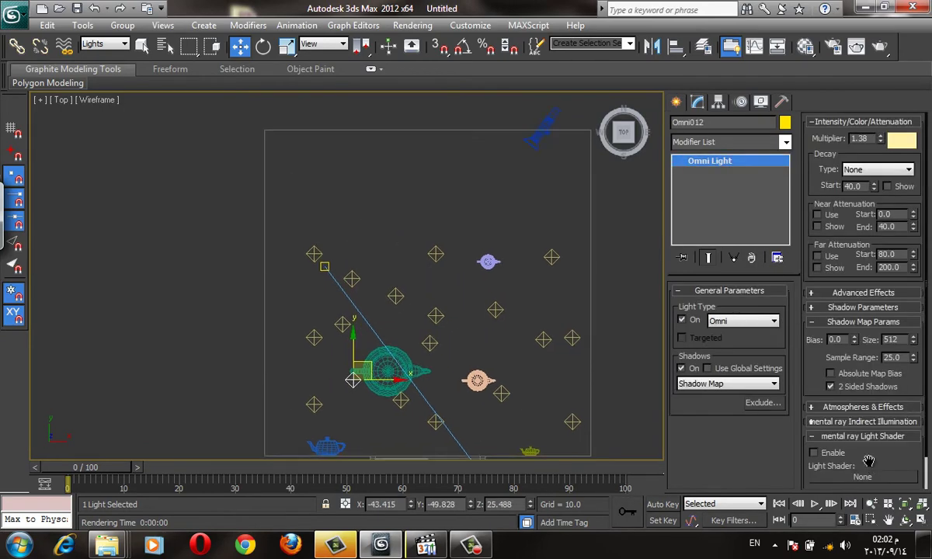
{"action": "key", "text": "shift+z"}
{"action": "key", "text": "shift+z"}
{"action": "key", "text": "shift+z"}
{"action": "key", "text": "F3"}
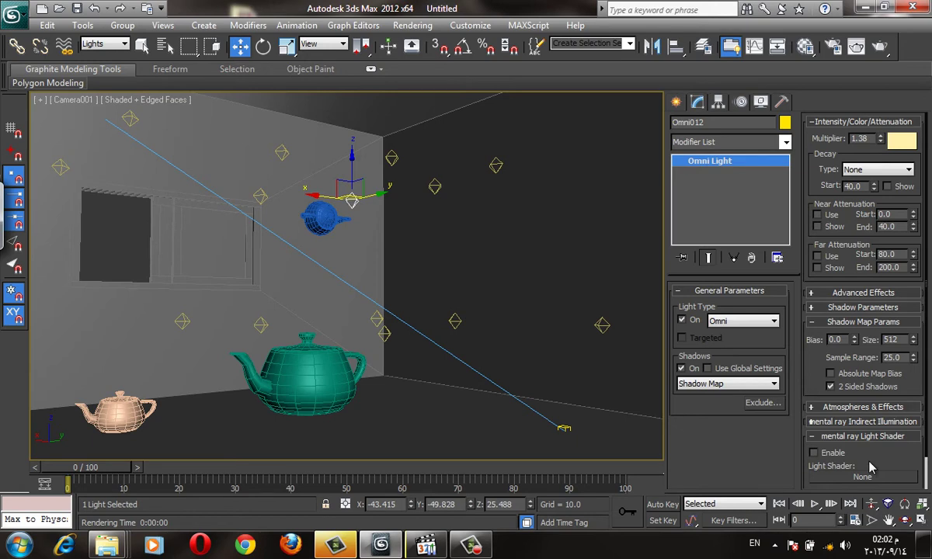
Step: Set the omni fill light multiplier to 0.1 and give it a paler colour
{"action": "type", "text": "0.0"}
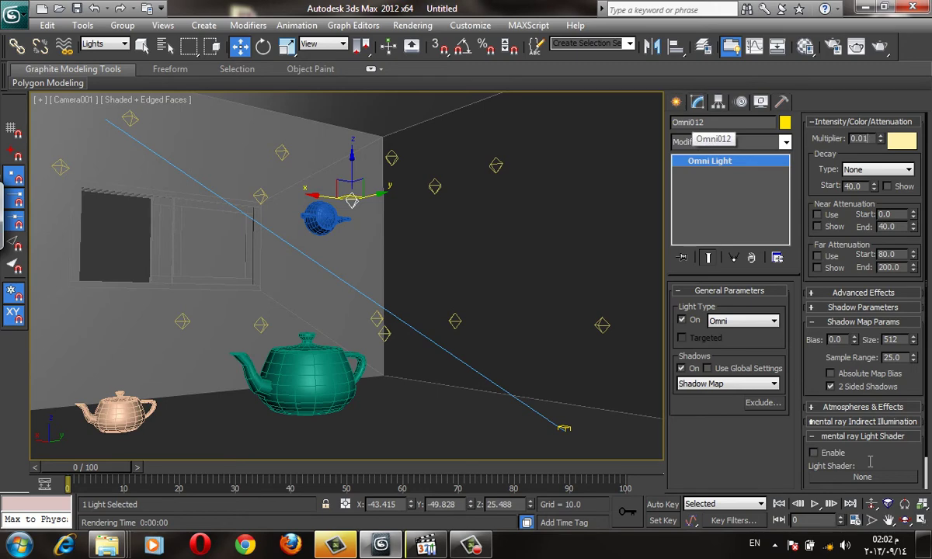
{"action": "type", "text": "1"}
{"action": "key", "text": "Return"}
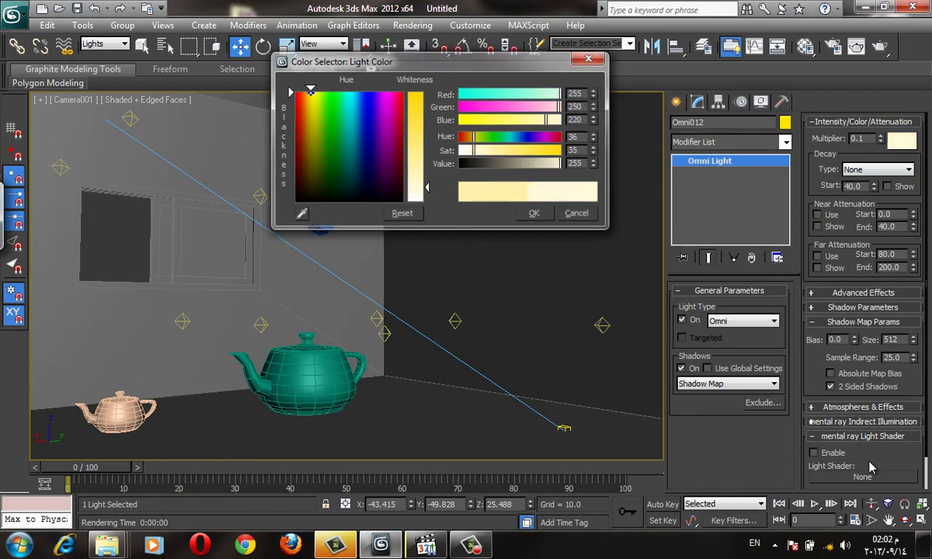
{"action": "key", "text": "Return"}
Step: Render the Perspective view with the safe frame shown
{"action": "key", "text": "p"}
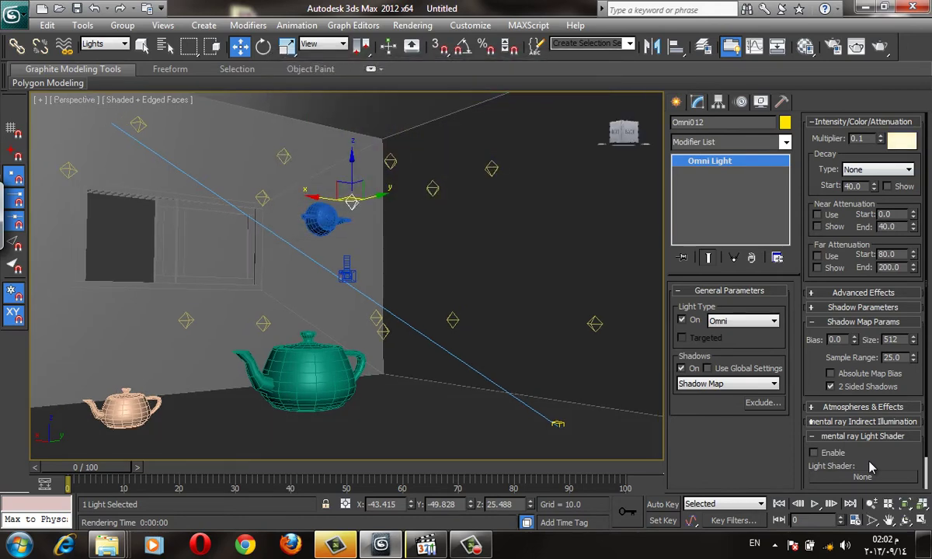
{"action": "key", "text": "shift+f"}
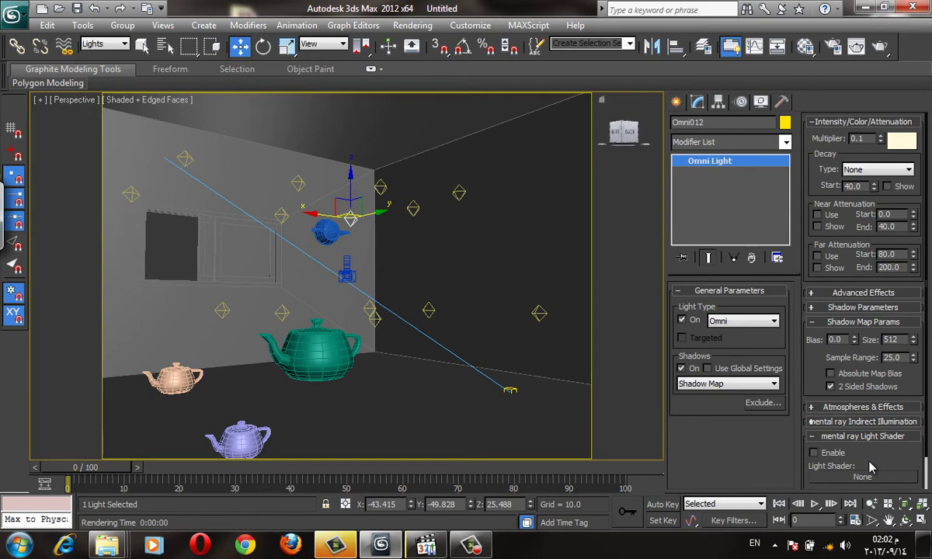
{"action": "key", "text": "shift+q"}
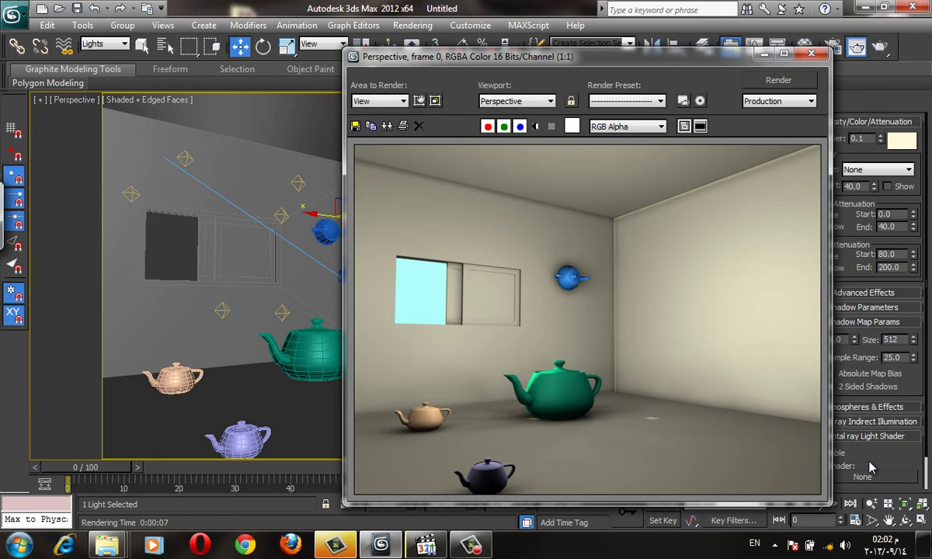
Step: Lower the fill light multiplier to 0.05 and re-render the room
{"action": "key", "text": "alt+F4"}
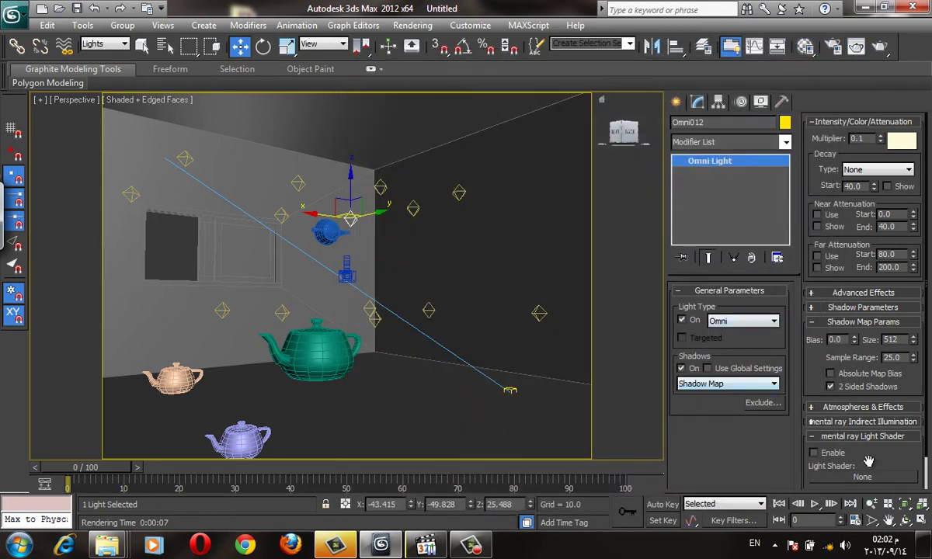
{"action": "key", "text": "BackSpace"}
{"action": "key", "text": "BackSpace"}
{"action": "key", "text": "shift+q"}
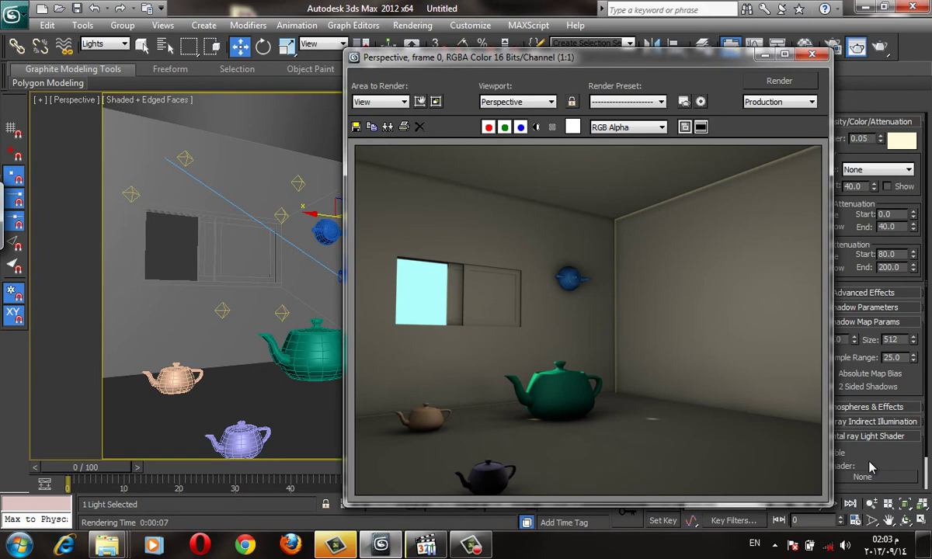
Step: Close the render and show the view in wireframe, zoomed out to frame all lights
{"action": "left_click", "coordinate": [870, 466]}
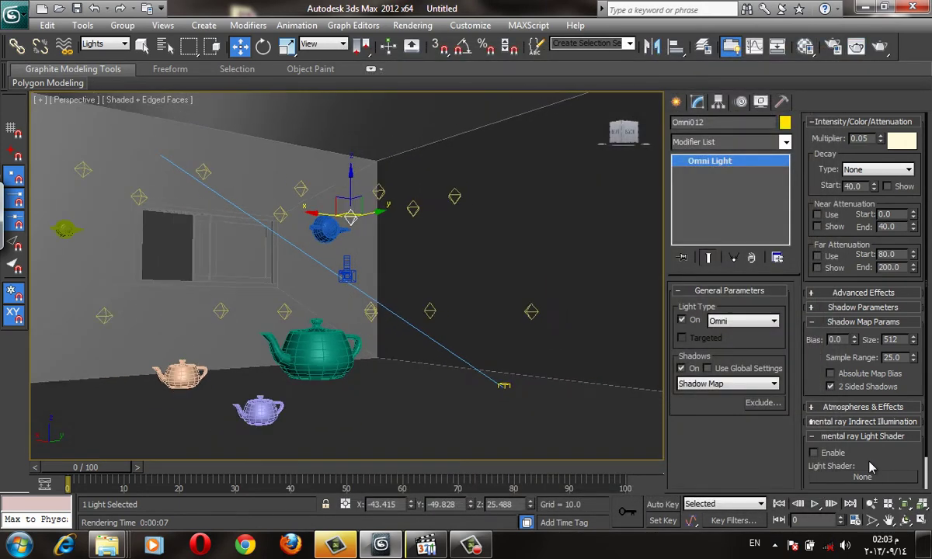
{"action": "key", "text": "F3"}
{"action": "key", "text": "z"}
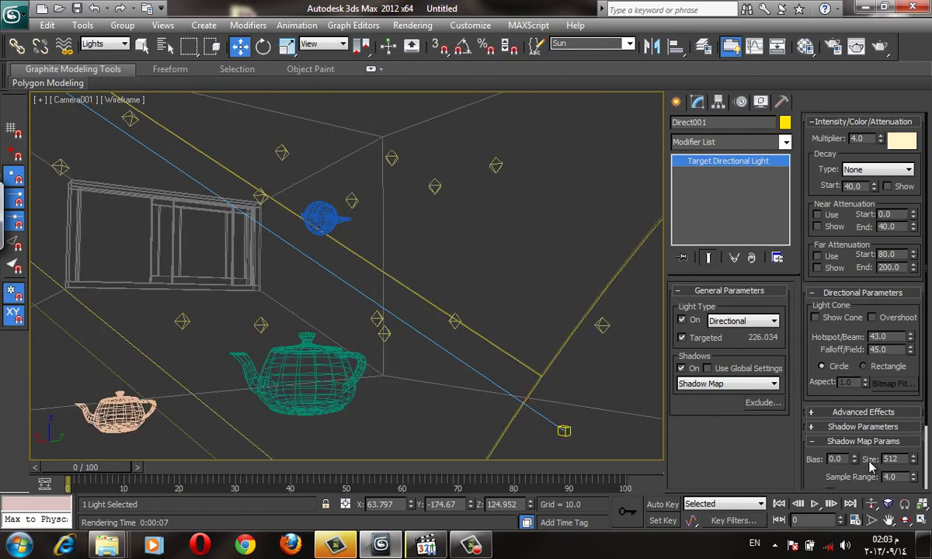
Step: Render the camera view, then inspect the sun light from Top and an angled overview
{"action": "key", "text": "shift+q"}
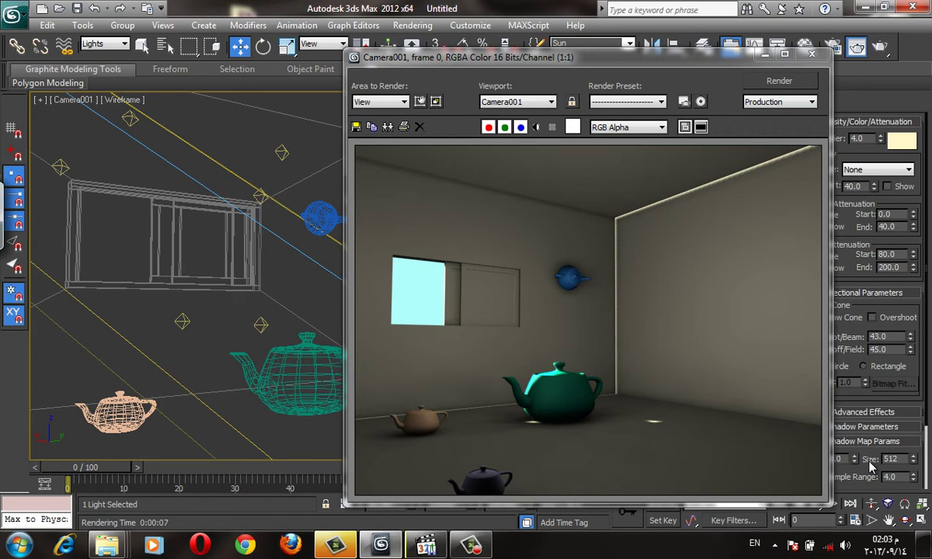
{"action": "key", "text": "Escape"}
{"action": "key", "text": "t"}
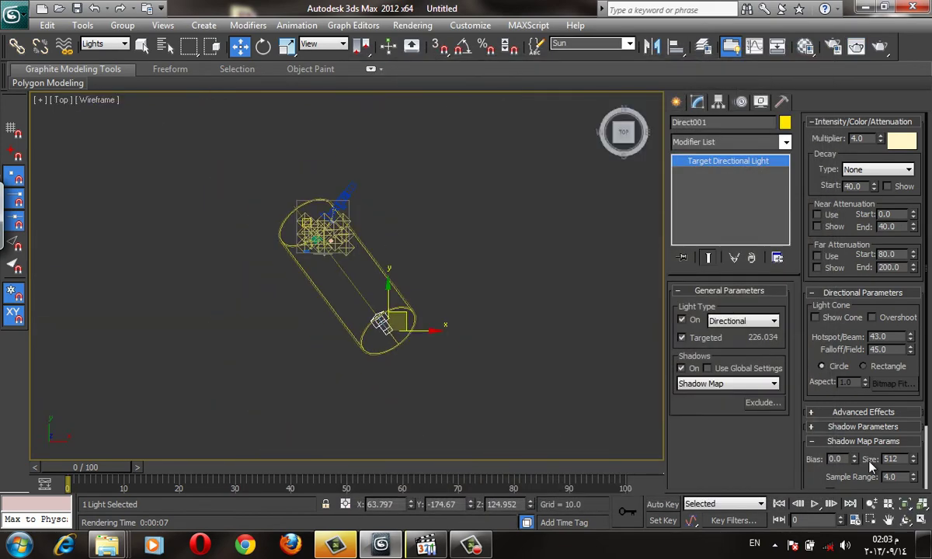
{"action": "key", "text": "alt+ctrl+h"}
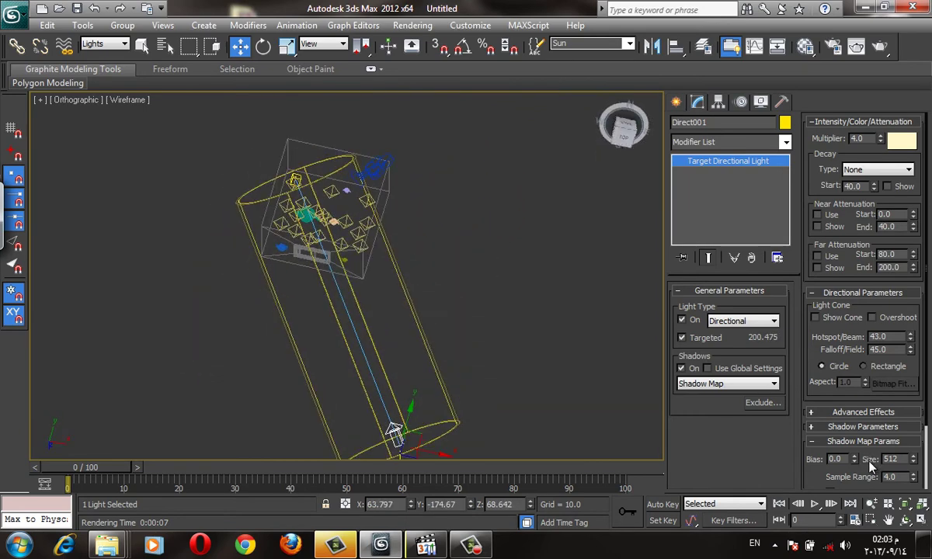
{"action": "key", "text": "t"}
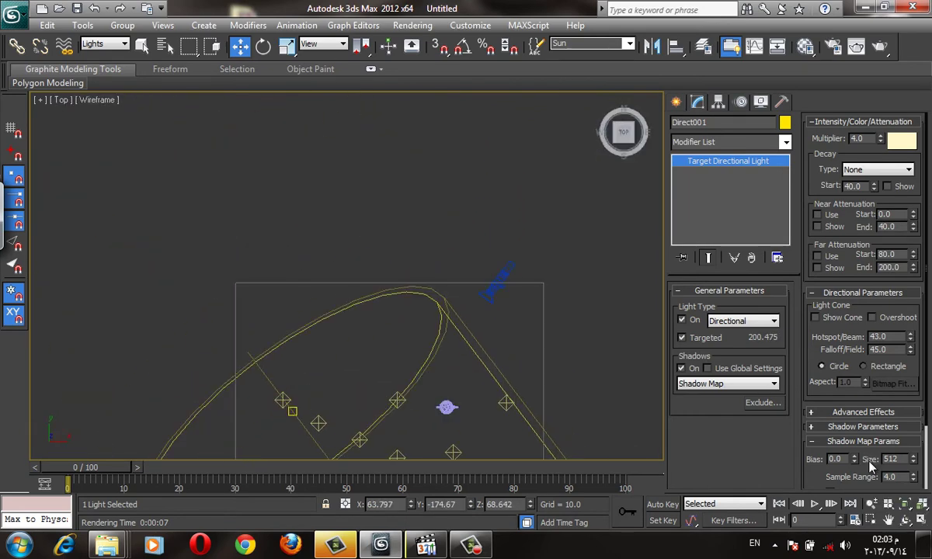
Step: View the room through Camera001 with shaded surfaces and test-render it
{"action": "key", "text": "Page_Down"}
{"action": "key", "text": "c"}
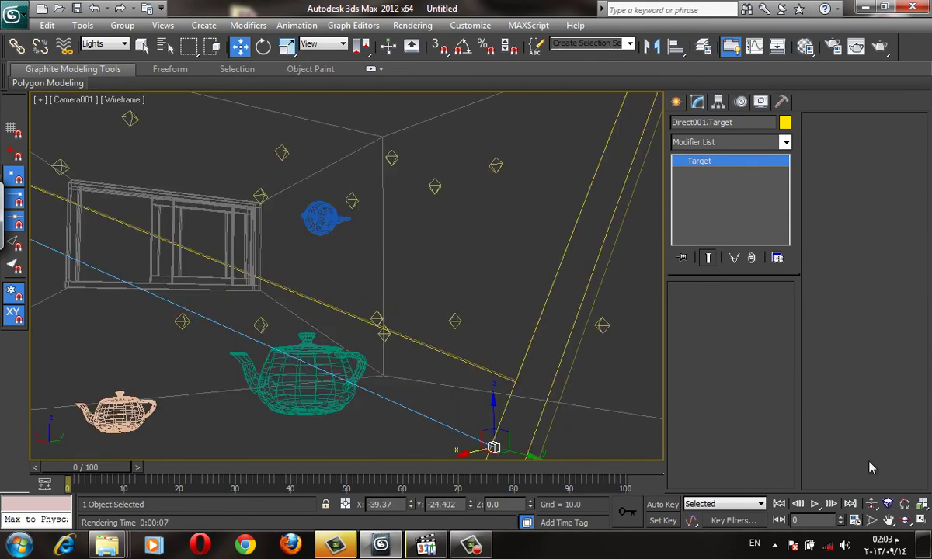
{"action": "key", "text": "F3"}
{"action": "key", "text": "shift+q"}
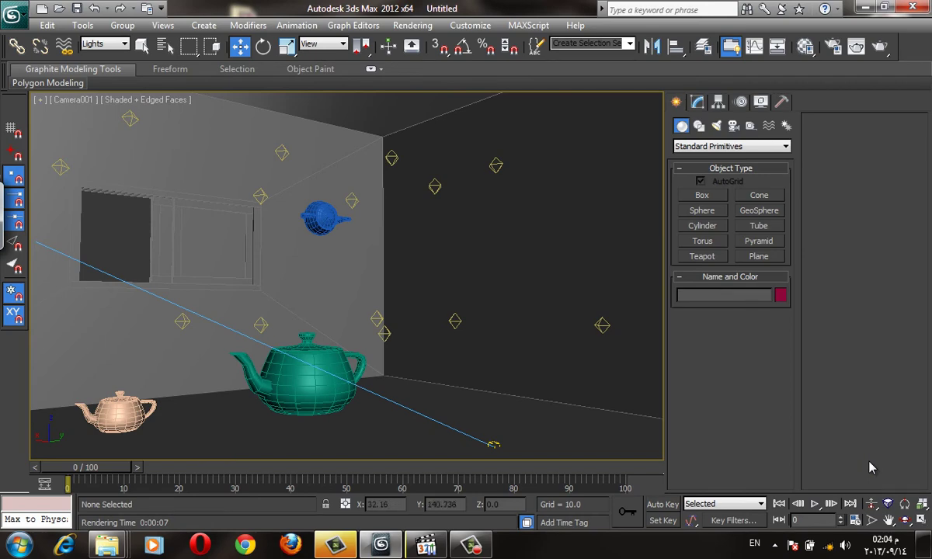
Step: Limit selection to geometry, select the sliding window and zoom in on it
{"action": "key", "text": "p"}
{"action": "key", "text": "z"}
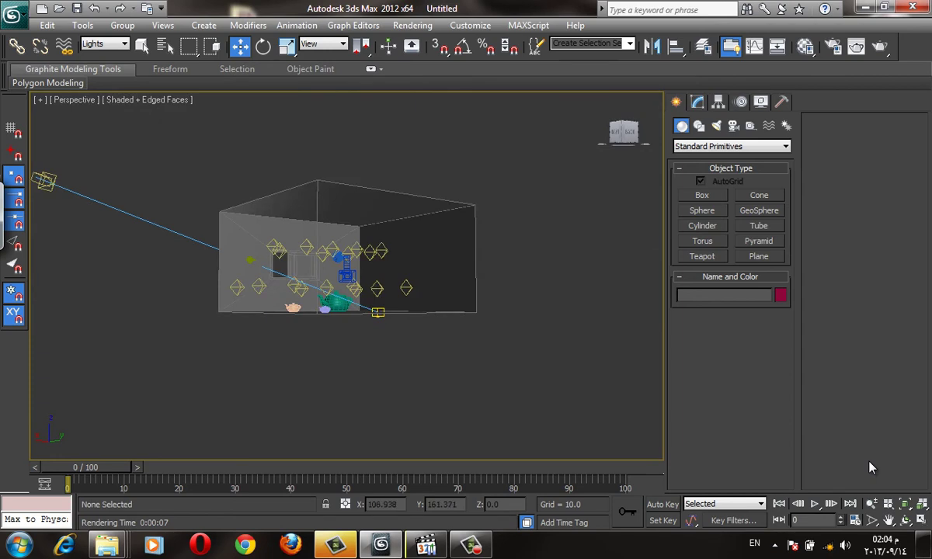
{"action": "key", "text": "ctrl+d"}
{"action": "left_click", "coordinate": [105, 43]}
{"action": "left_click", "coordinate": [93, 65]}
{"action": "left_click", "coordinate": [105, 44]}
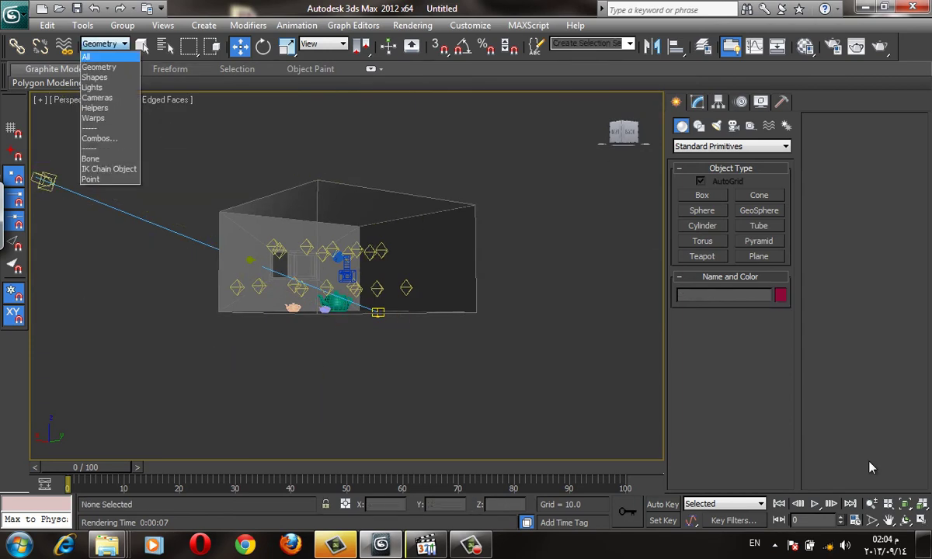
{"action": "left_click", "coordinate": [94, 64]}
{"action": "left_click", "coordinate": [299, 264]}
{"action": "key", "text": "z"}
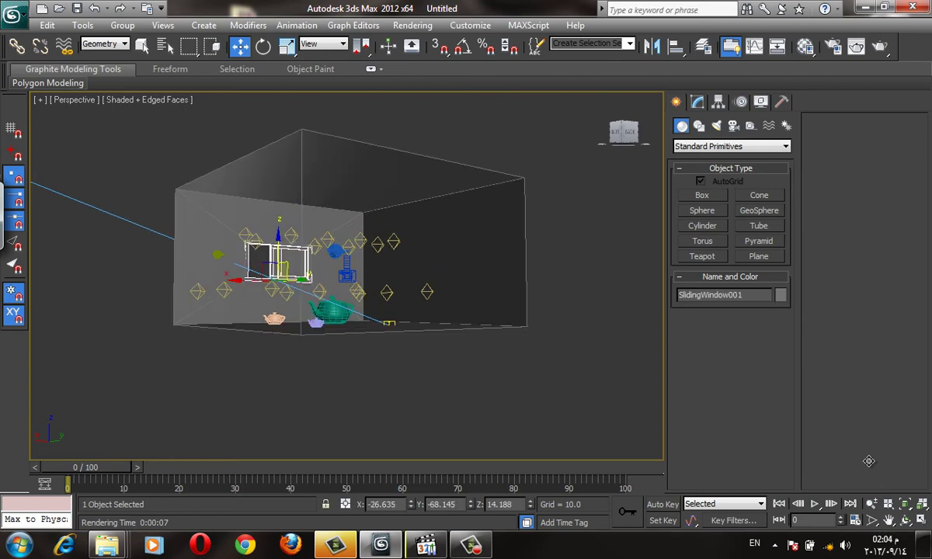
Step: Convert SlidingWindow001 to an Editable Poly
{"action": "left_click", "coordinate": [697, 102]}
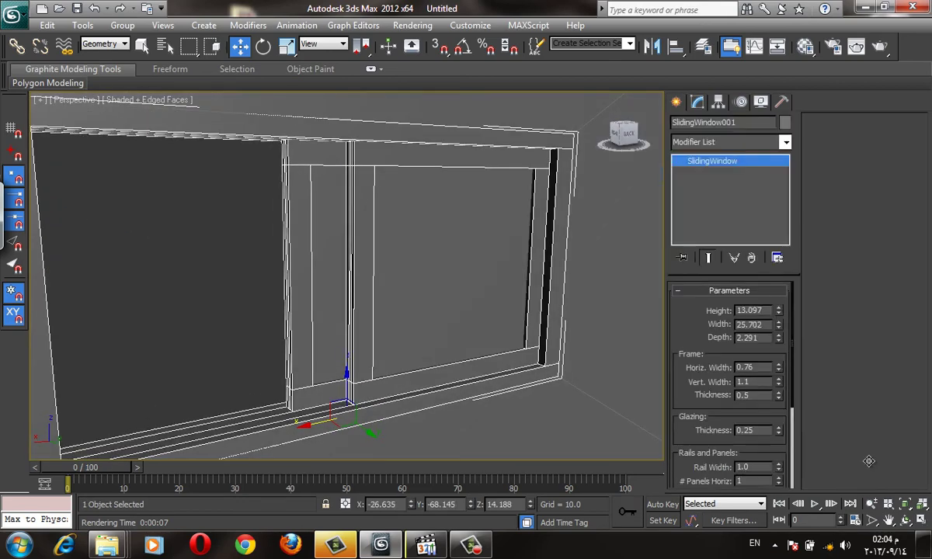
{"action": "right_click", "coordinate": [487, 197]}
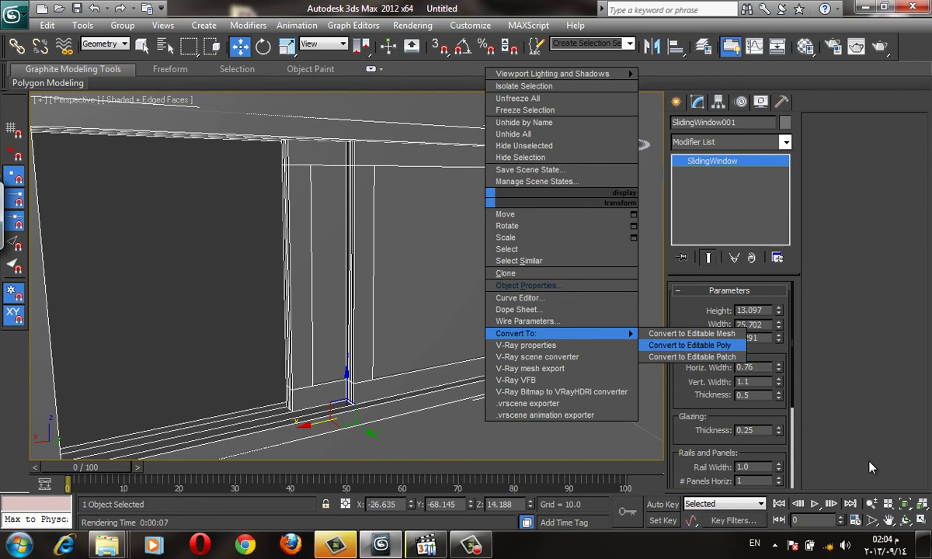
{"action": "left_click", "coordinate": [690, 345]}
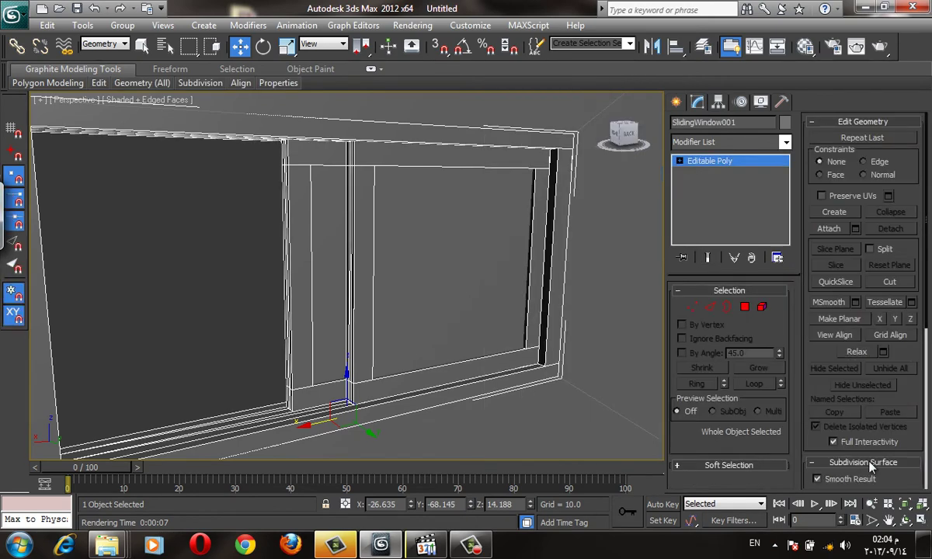
Step: Select the glass pane elements and detach them as a new object named Glass
{"action": "key", "text": "5"}
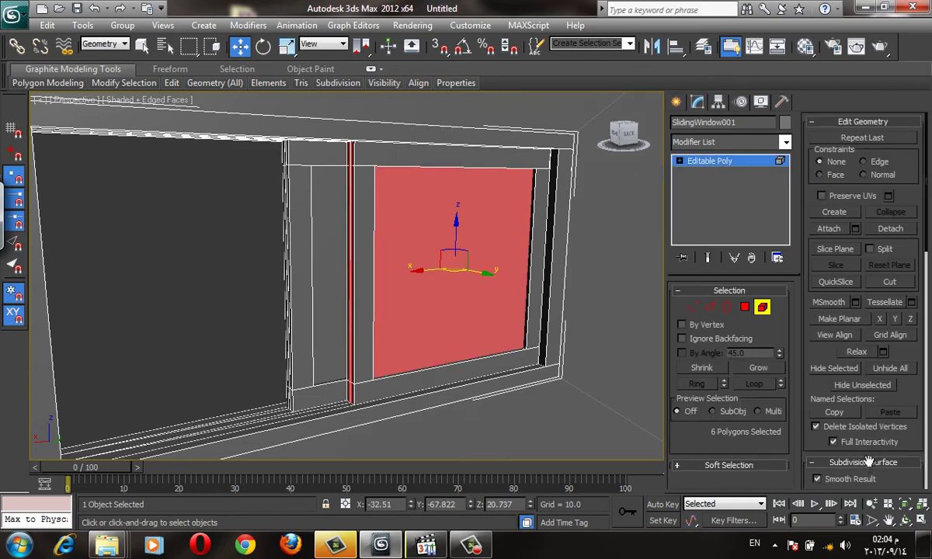
{"action": "scroll", "coordinate": [871, 466], "scroll_direction": "down", "scroll_amount": 2}
{"action": "scroll", "coordinate": [870, 465], "scroll_direction": "down", "scroll_amount": 5}
{"action": "scroll", "coordinate": [869, 464], "scroll_direction": "down", "scroll_amount": 5}
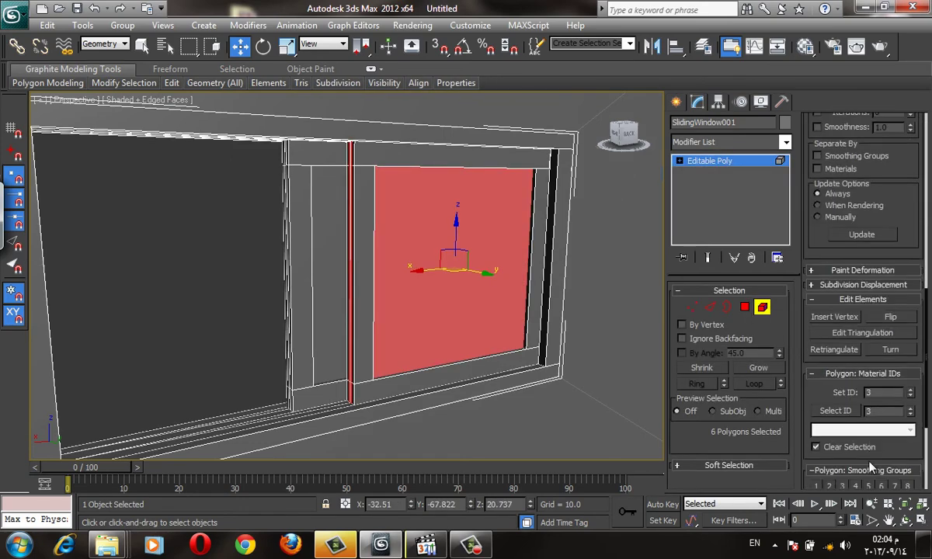
{"action": "scroll", "coordinate": [869, 460], "scroll_direction": "down", "scroll_amount": 3}
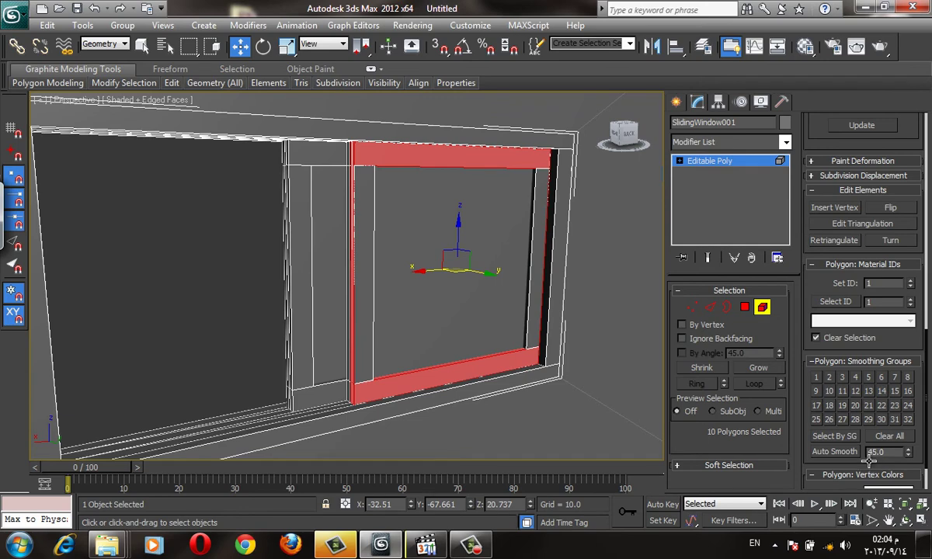
{"action": "key", "text": "ctrl+z"}
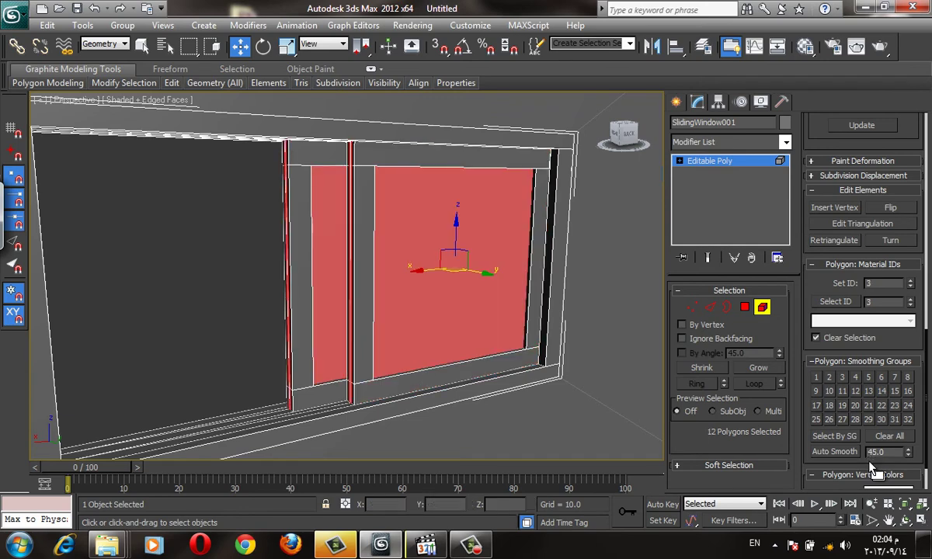
{"action": "scroll", "coordinate": [868, 459], "scroll_direction": "up", "scroll_amount": 2}
{"action": "scroll", "coordinate": [869, 461], "scroll_direction": "up", "scroll_amount": 3}
{"action": "scroll", "coordinate": [871, 463], "scroll_direction": "up", "scroll_amount": 3}
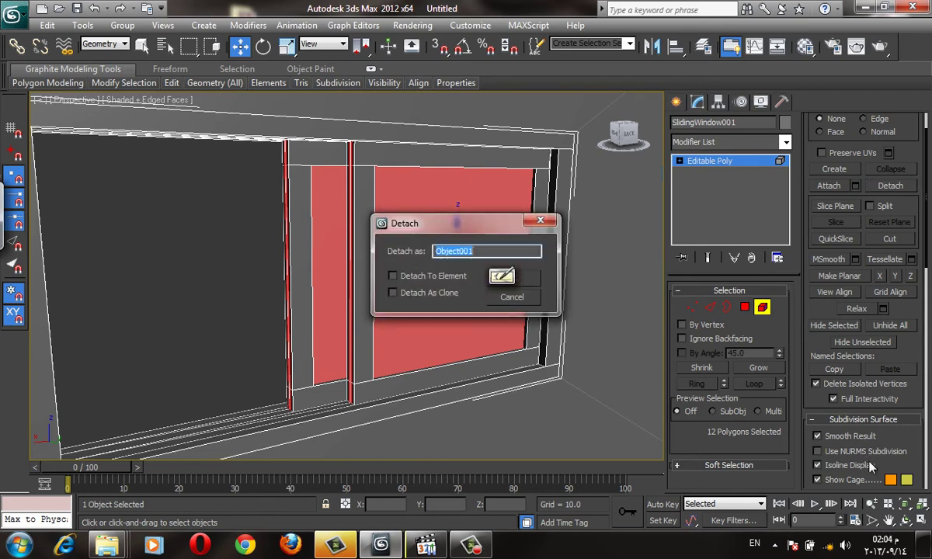
{"action": "type", "text": "Glass"}
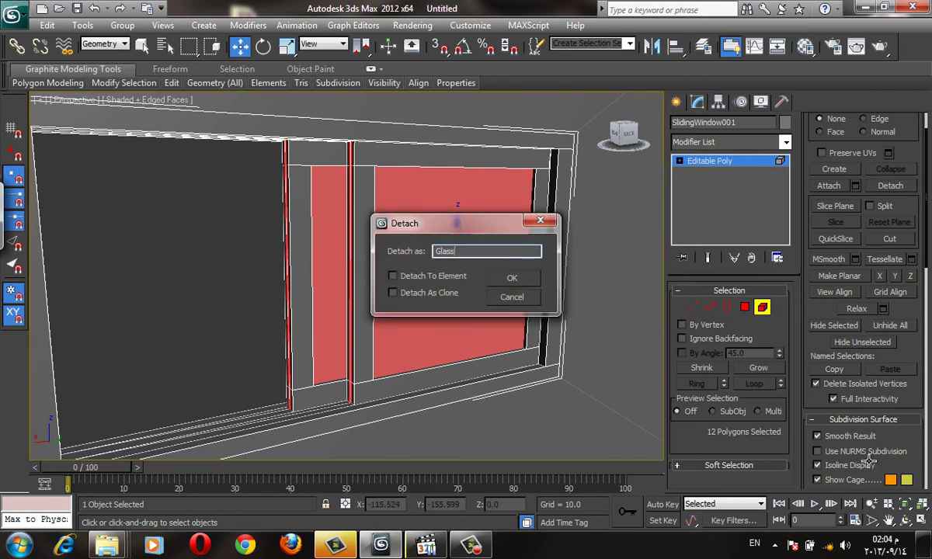
{"action": "key", "text": "Return"}
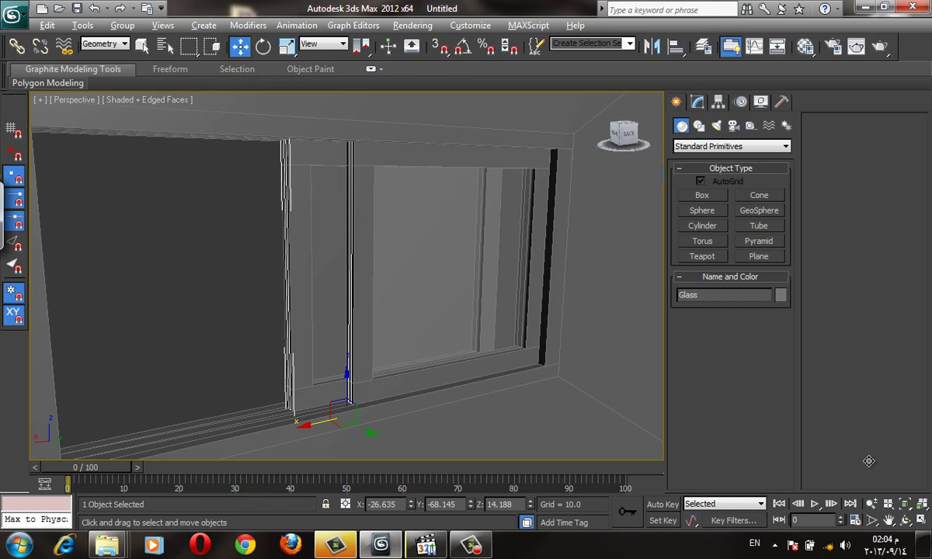
Step: Set a material's Opacity to 66 in the Material Editor, then zoom extents and deselect
{"action": "key", "text": "m"}
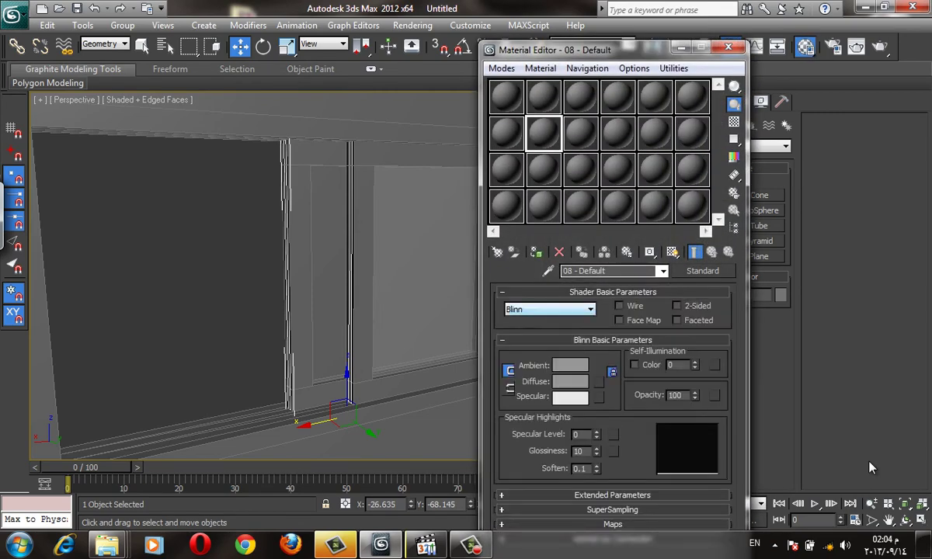
{"action": "type", "text": "66"}
{"action": "key", "text": "Return"}
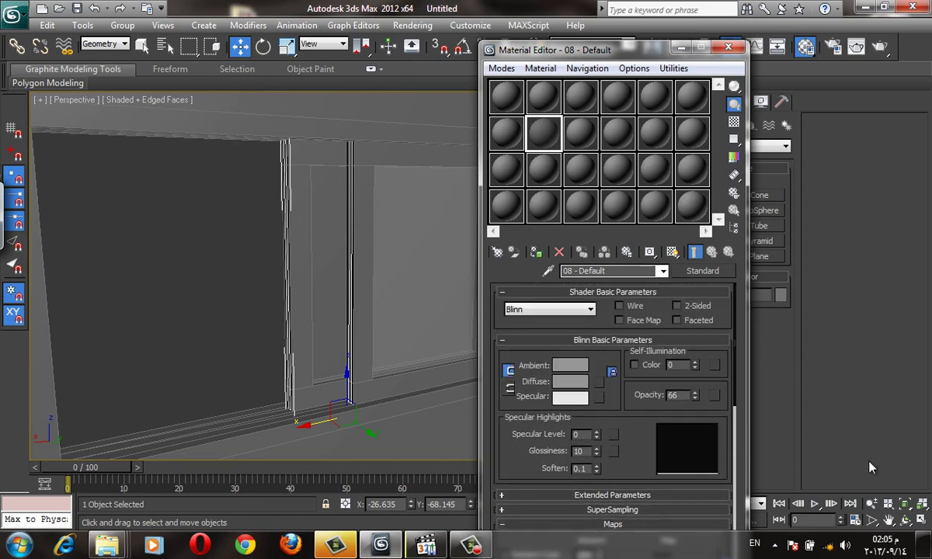
{"action": "key", "text": "ctrl+shift+z"}
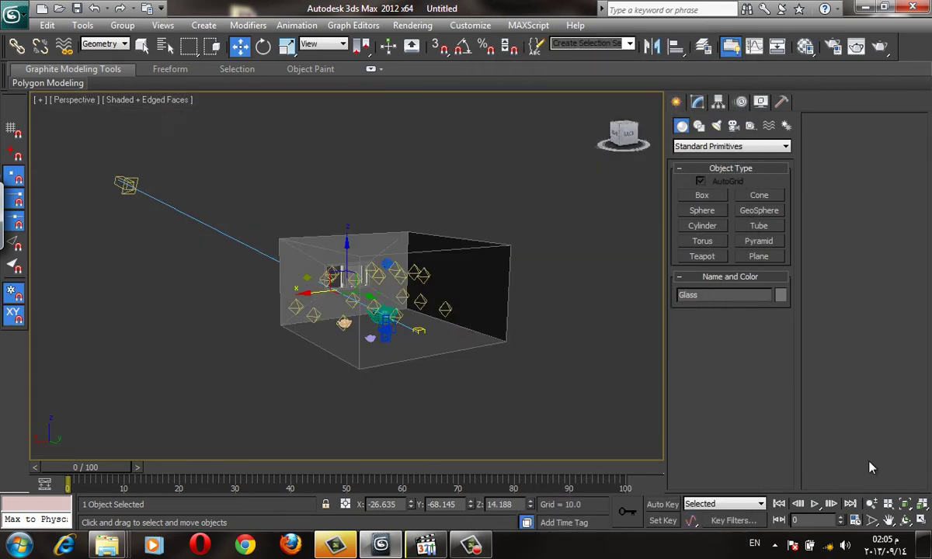
{"action": "key", "text": "ctrl+d"}
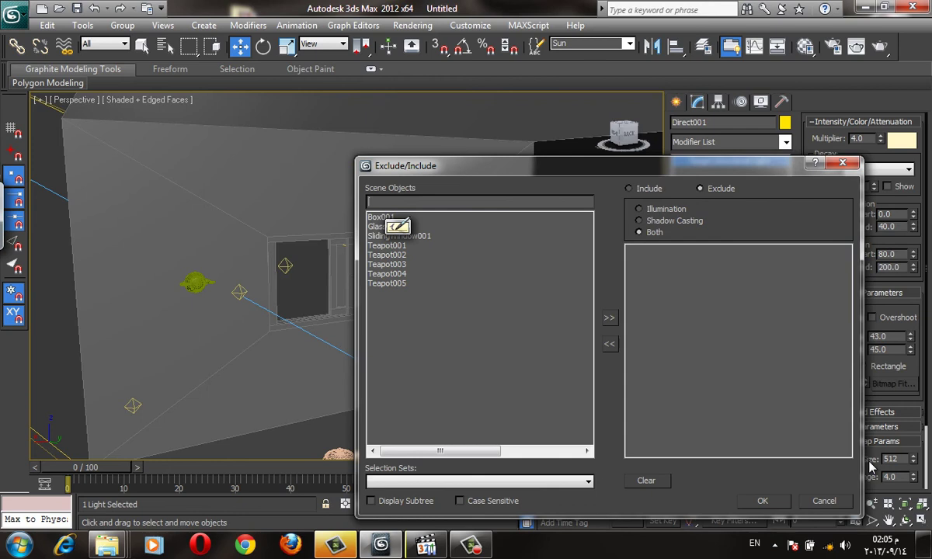
Step: Exclude the Glass object from Direct001's illumination and shadows
{"action": "left_click", "coordinate": [378, 227]}
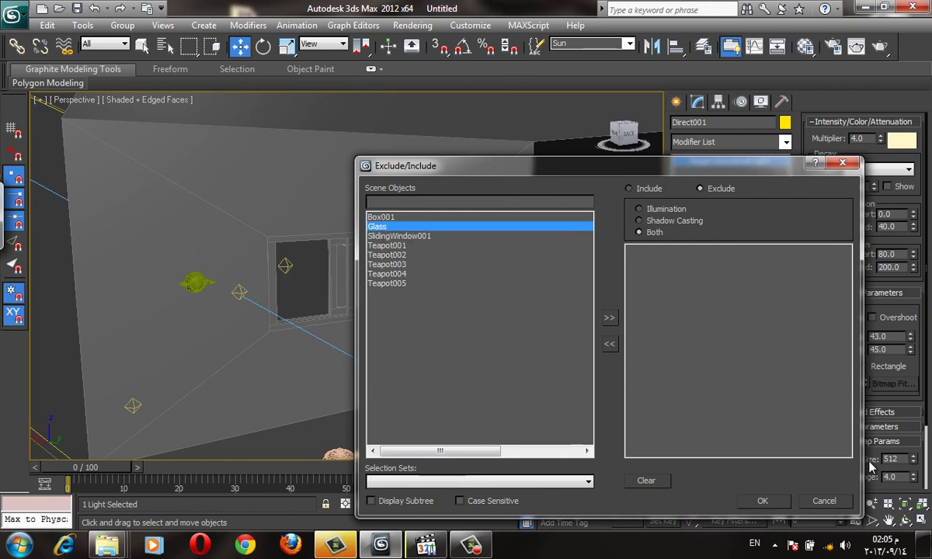
{"action": "left_click", "coordinate": [609, 318]}
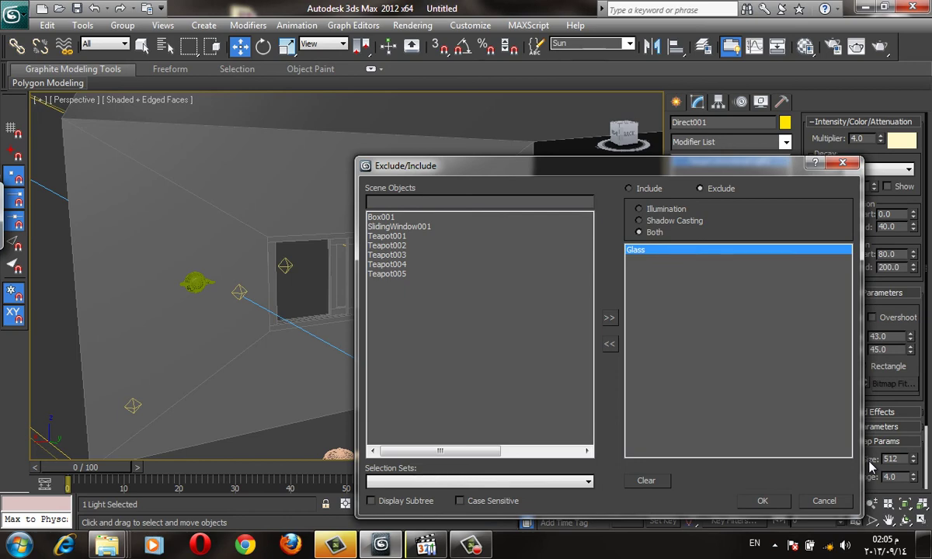
{"action": "key", "text": "Return"}
{"action": "key", "text": "shift+q"}
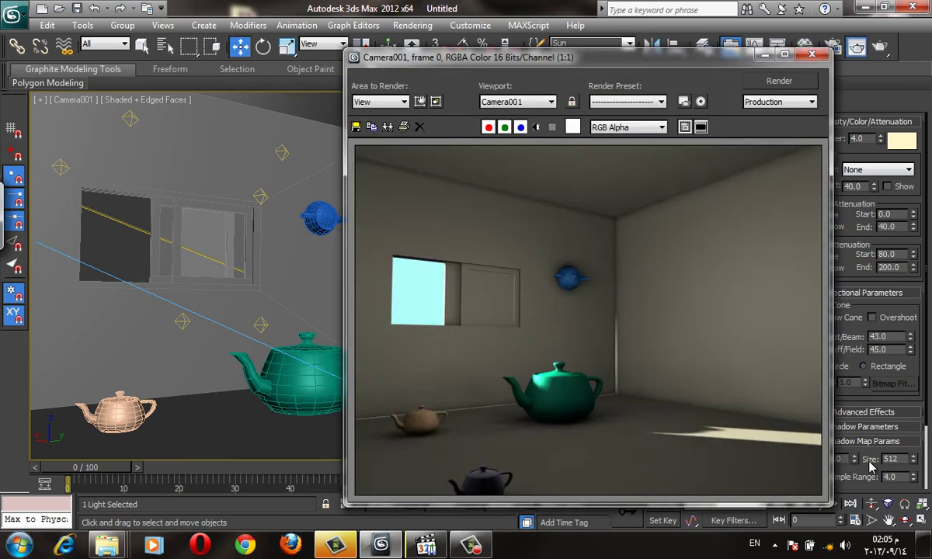
{"action": "left_click", "coordinate": [371, 126]}
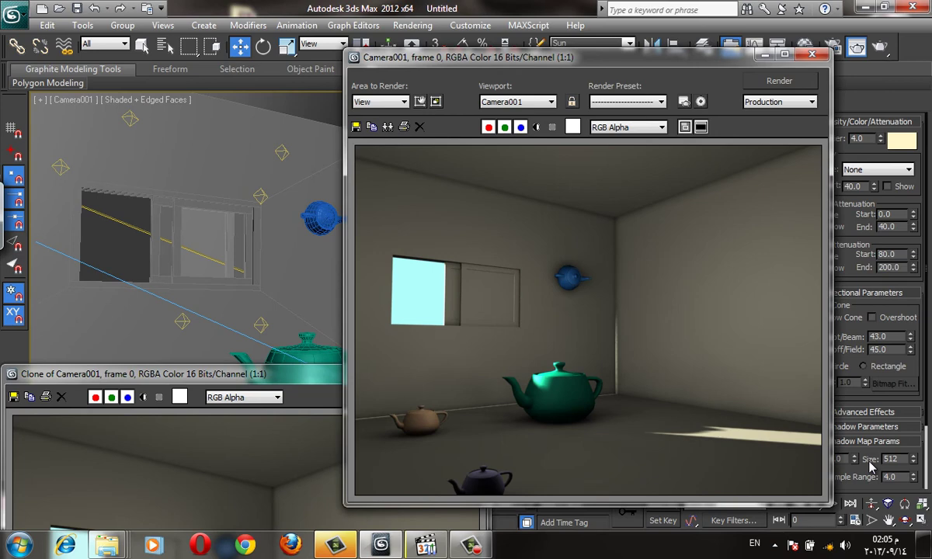
{"action": "key", "text": "shift+q"}
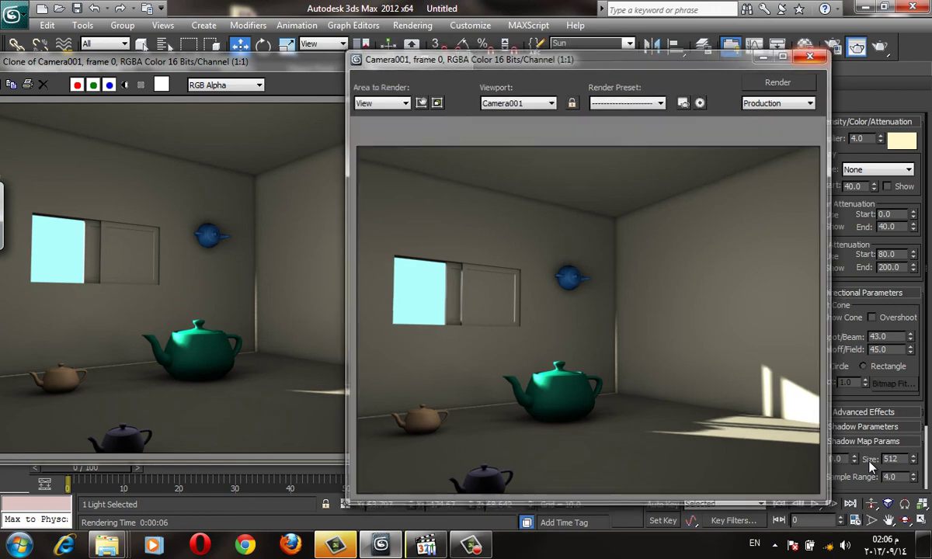
{"action": "key", "text": "alt+F4"}
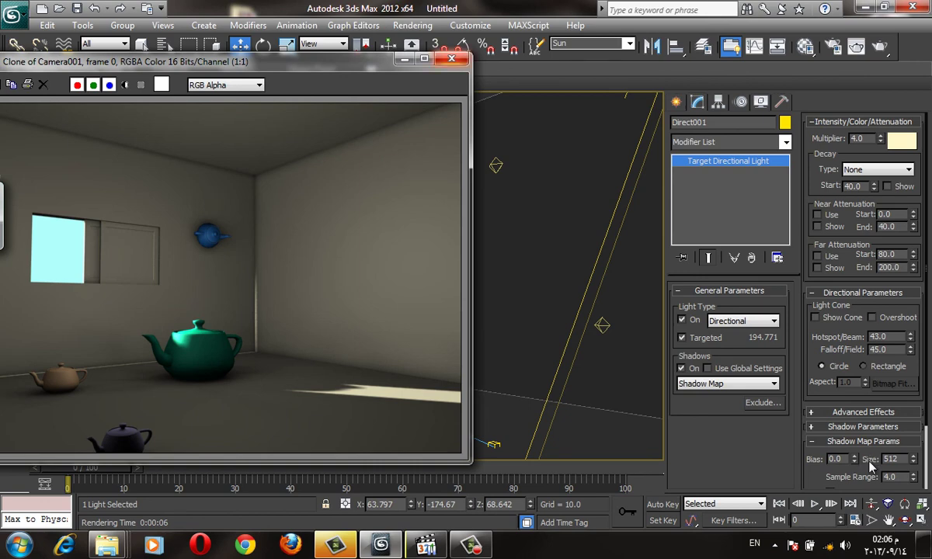
{"action": "key", "text": "alt+F4"}
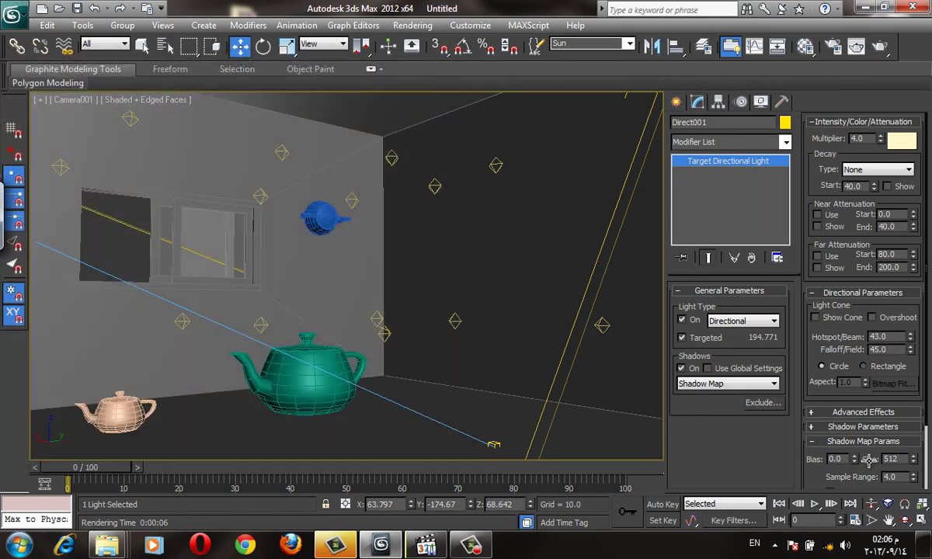
{"action": "left_click", "coordinate": [425, 546]}
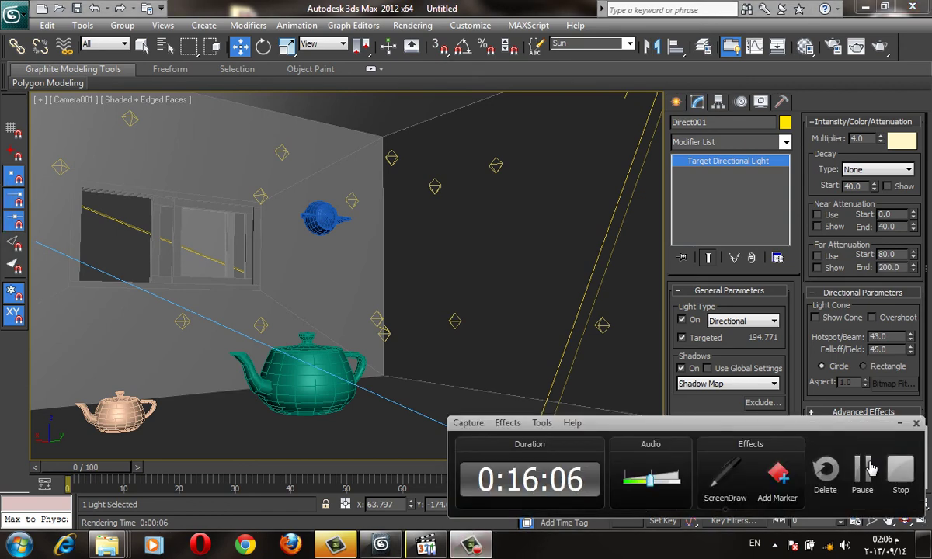